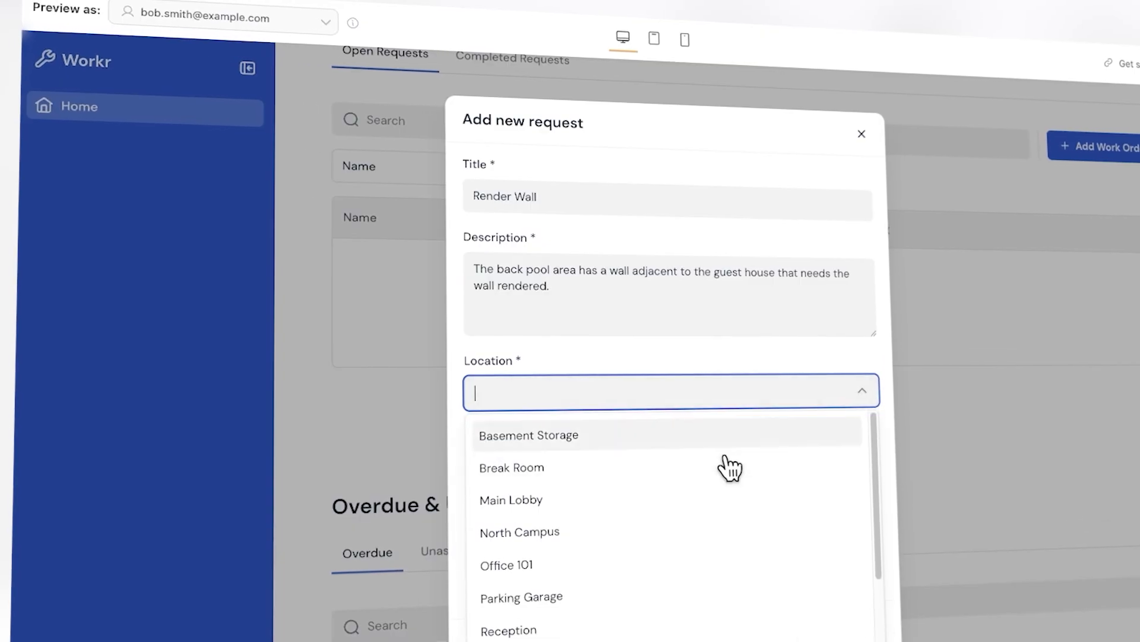
scroll(730, 469, "down", 3)
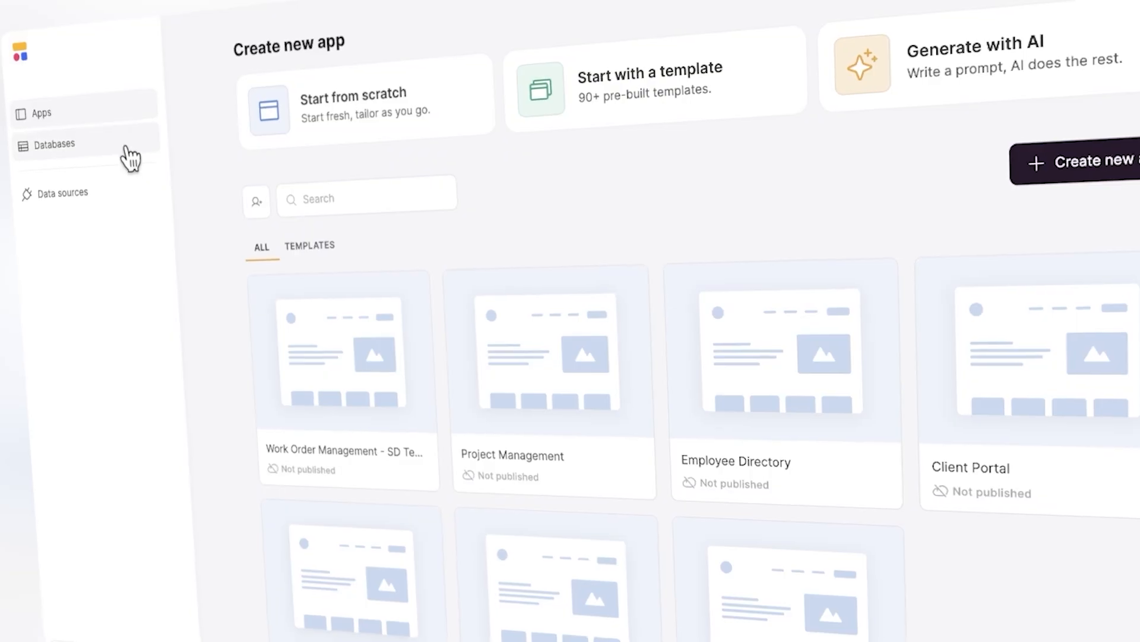
left_click(56, 156)
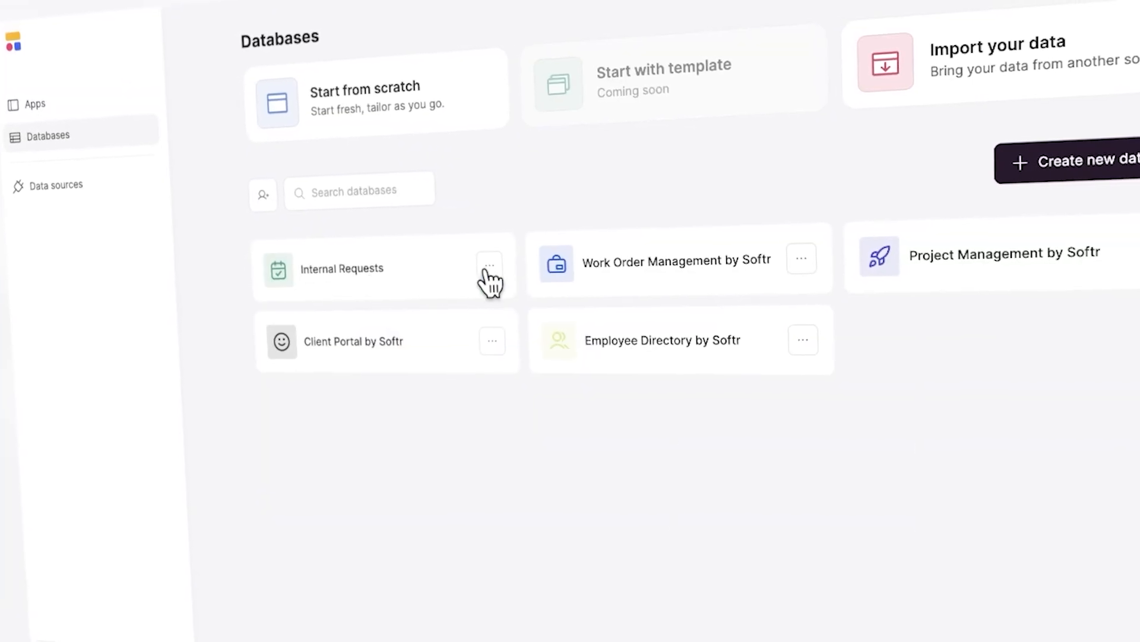
Open the Project Management by Softr database and scroll across its Team table
left_click(968, 255)
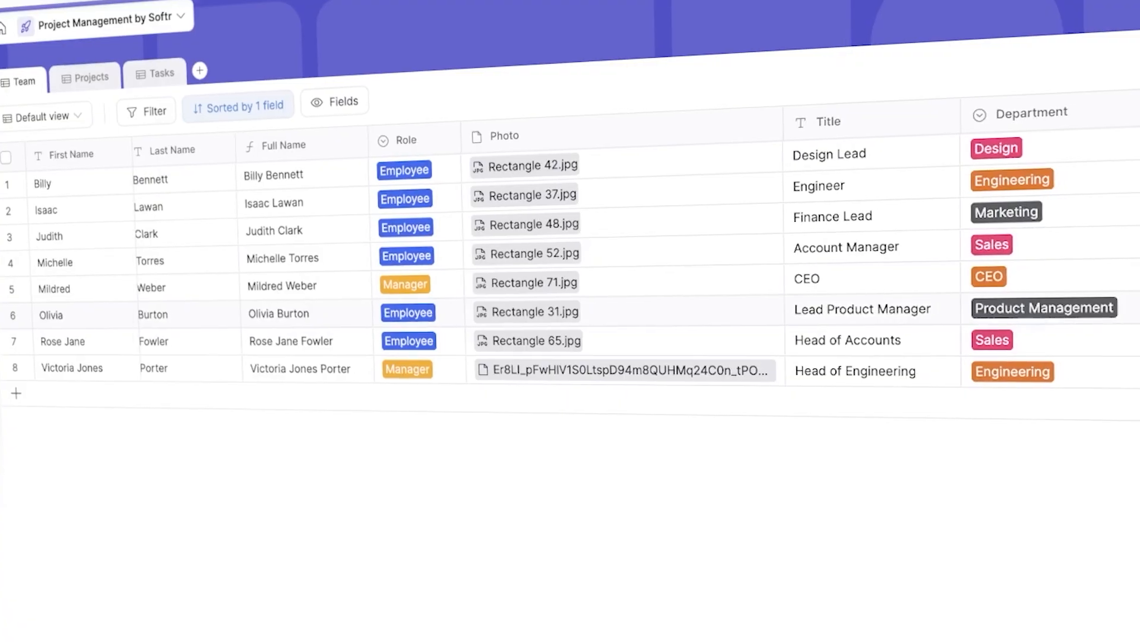
scroll(570, 318, "right", 4)
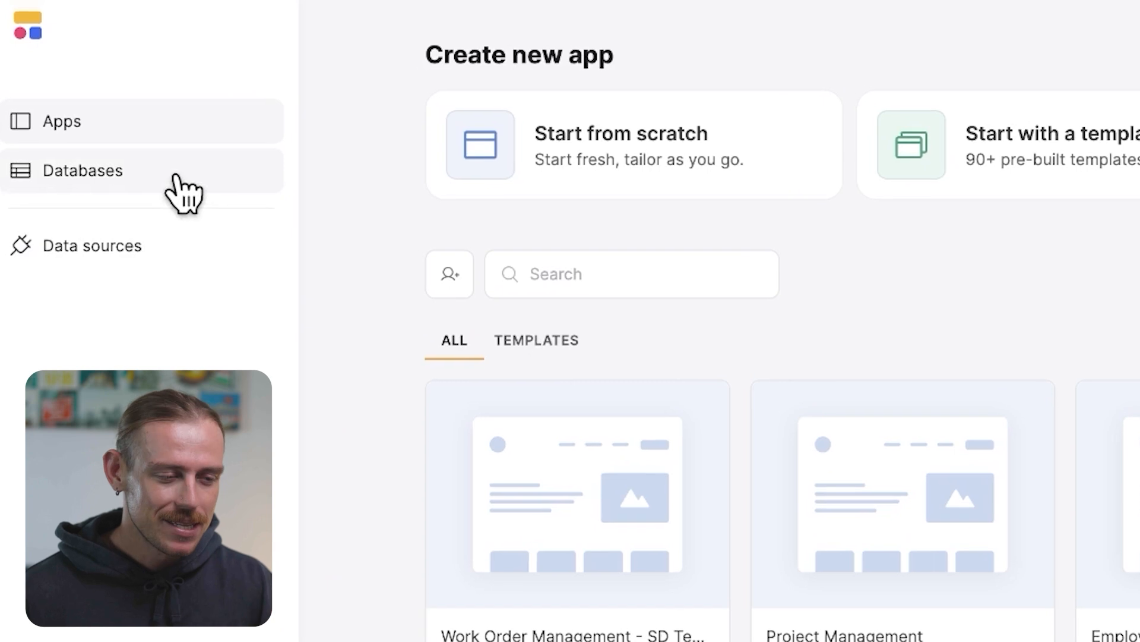
Create a new database from scratch on the Databases page
left_click(169, 264)
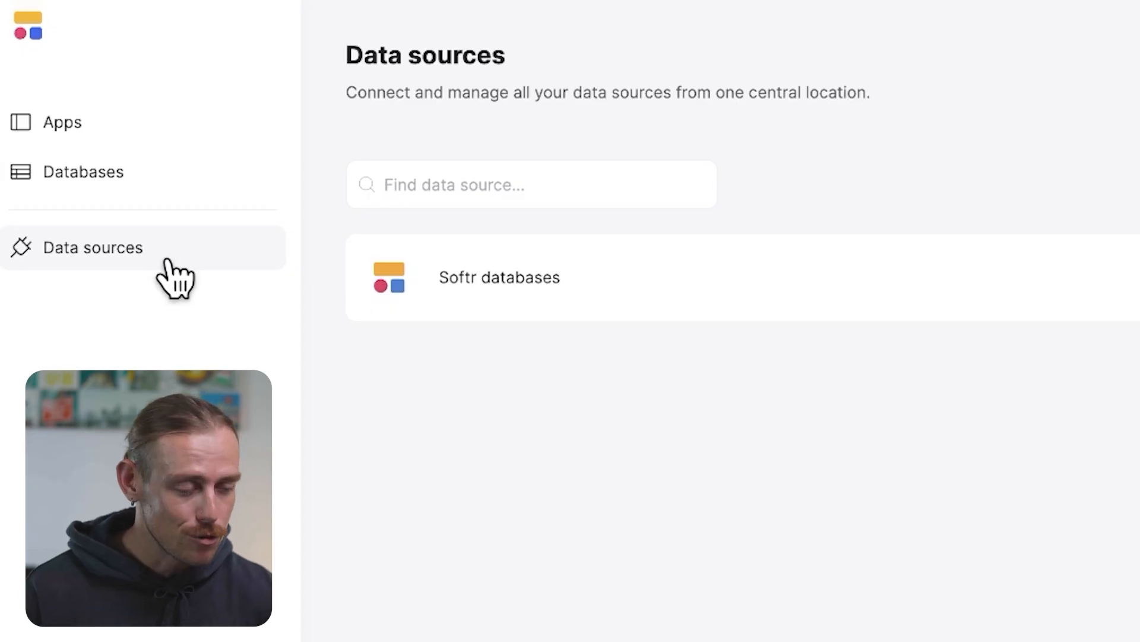
left_click(162, 176)
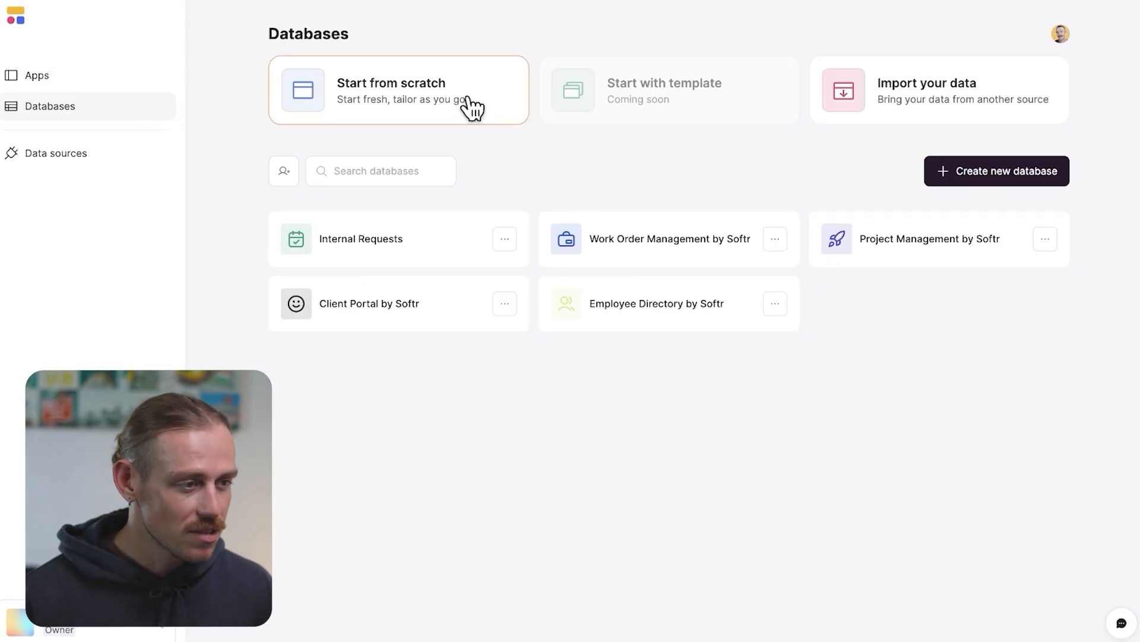
left_click(1006, 173)
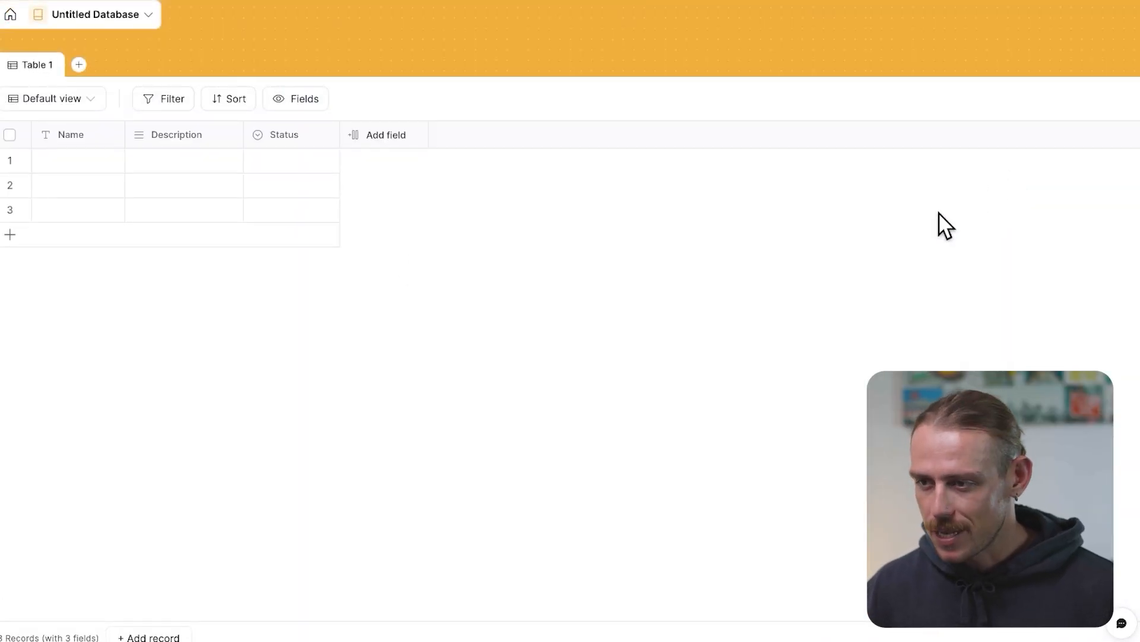
Rename the database to Vendor Database and set its color to the suggested orange #EB721B
left_click(148, 15)
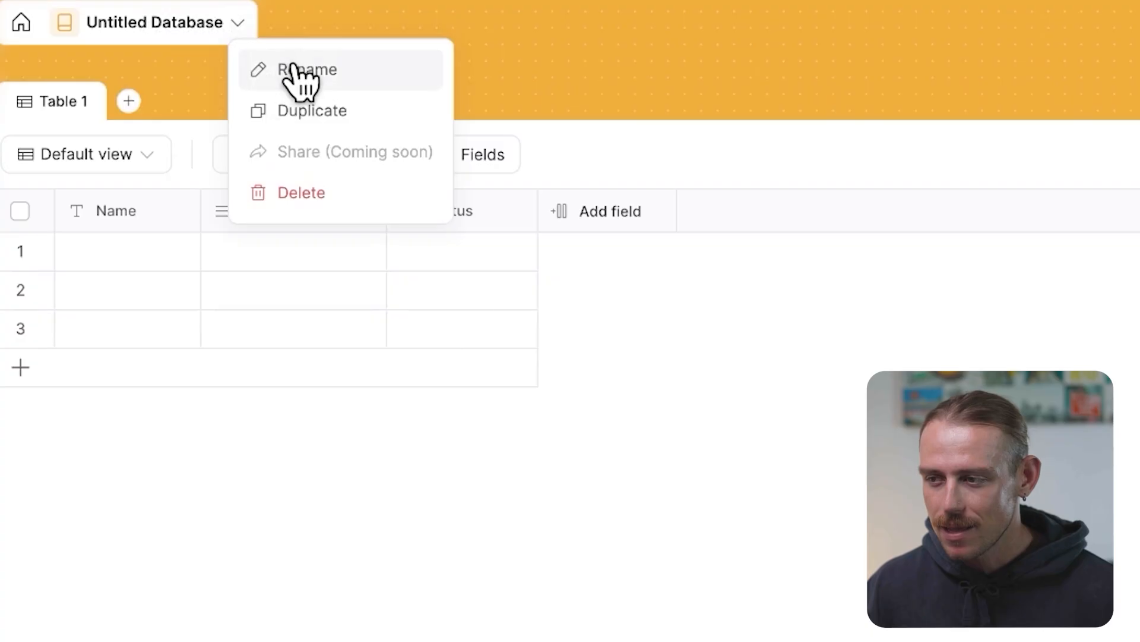
left_click(300, 76)
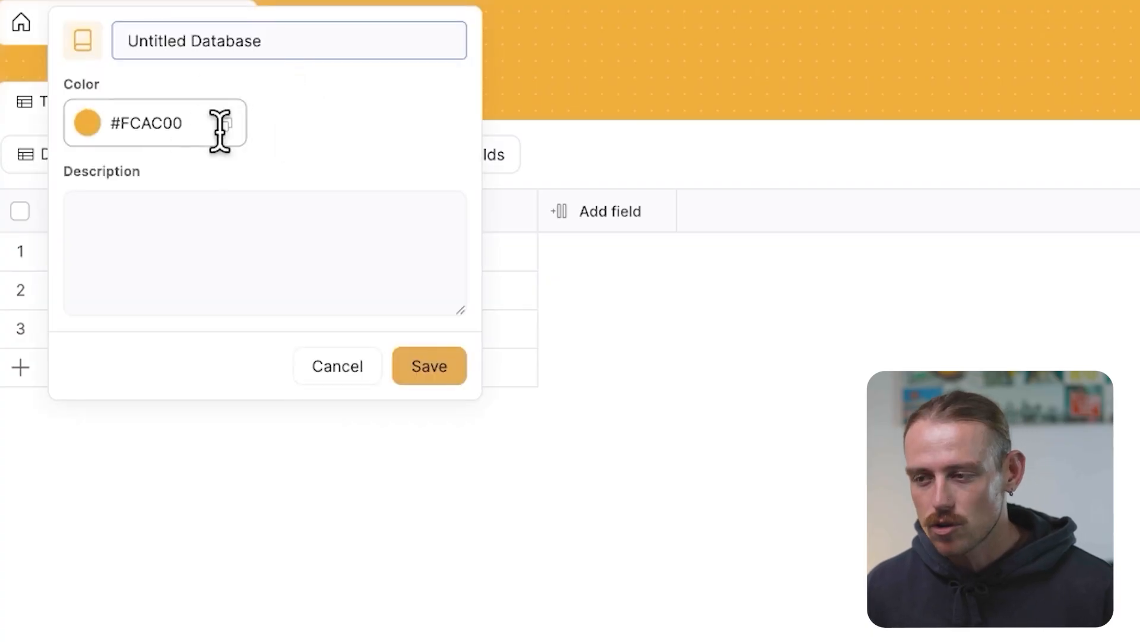
left_click(89, 122)
left_click(238, 476)
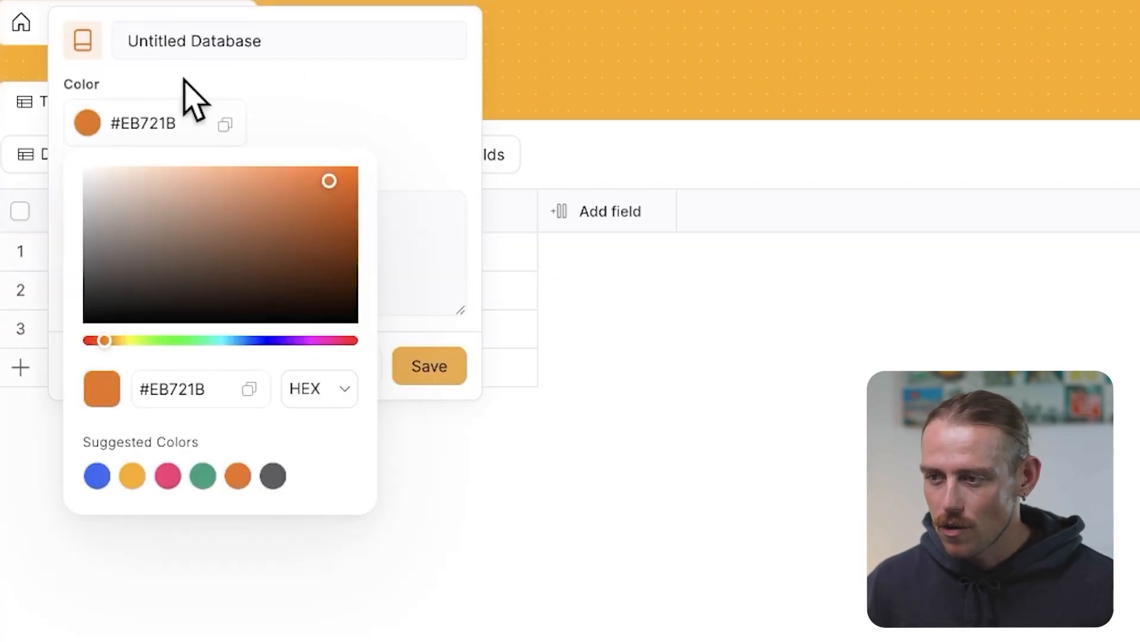
left_click_drag(185, 42, 127, 42)
type("Vendor")
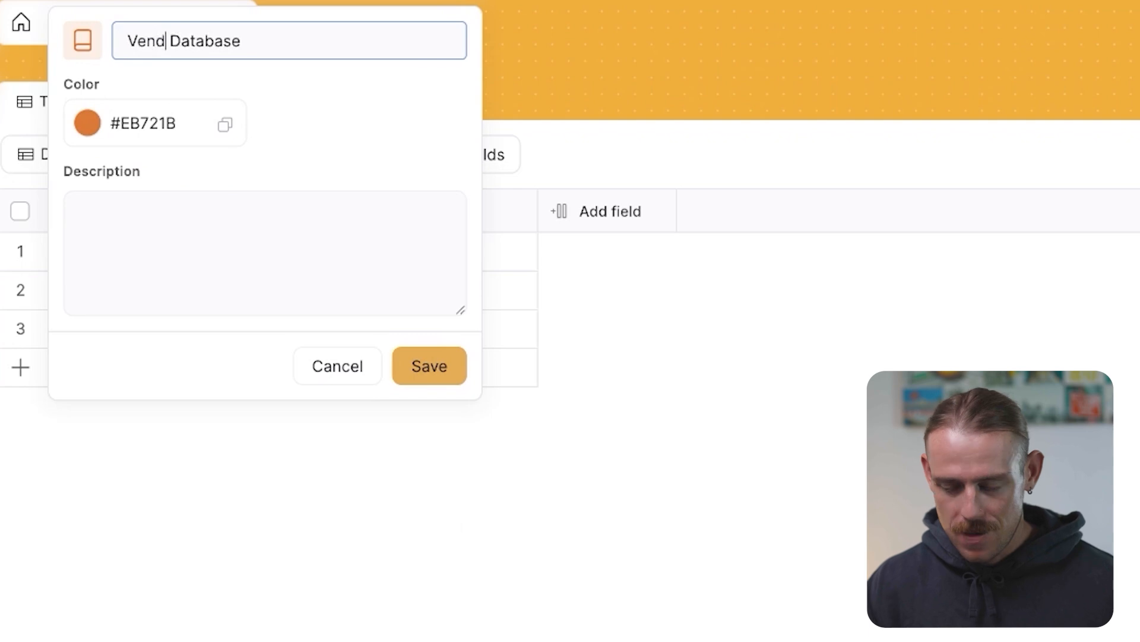
left_click(436, 375)
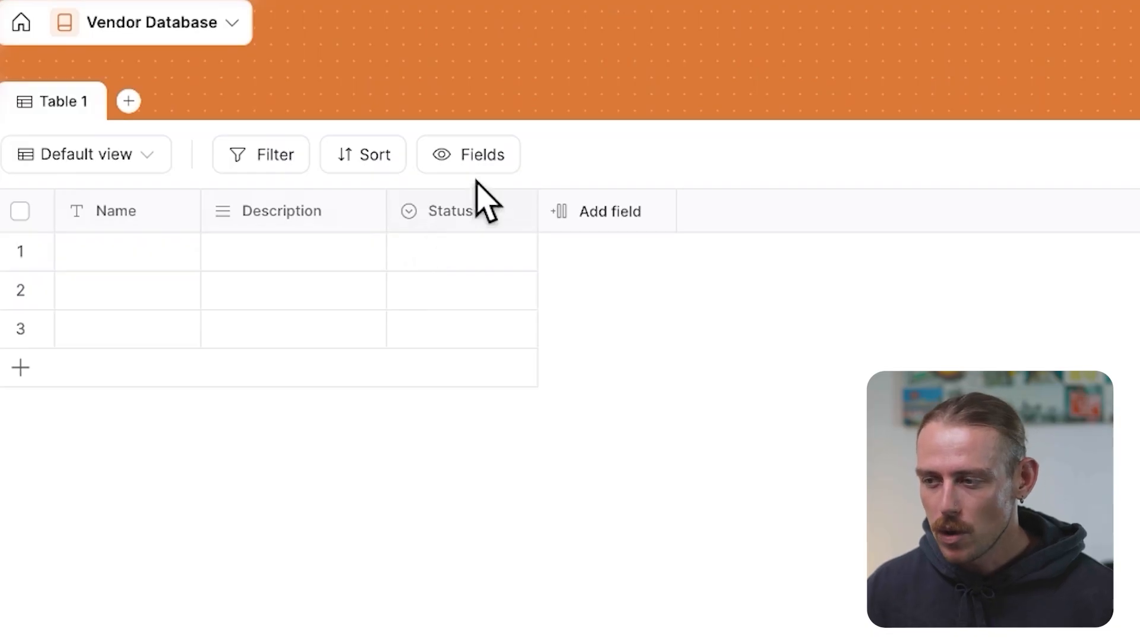
Add an Email field to the table
left_click(485, 154)
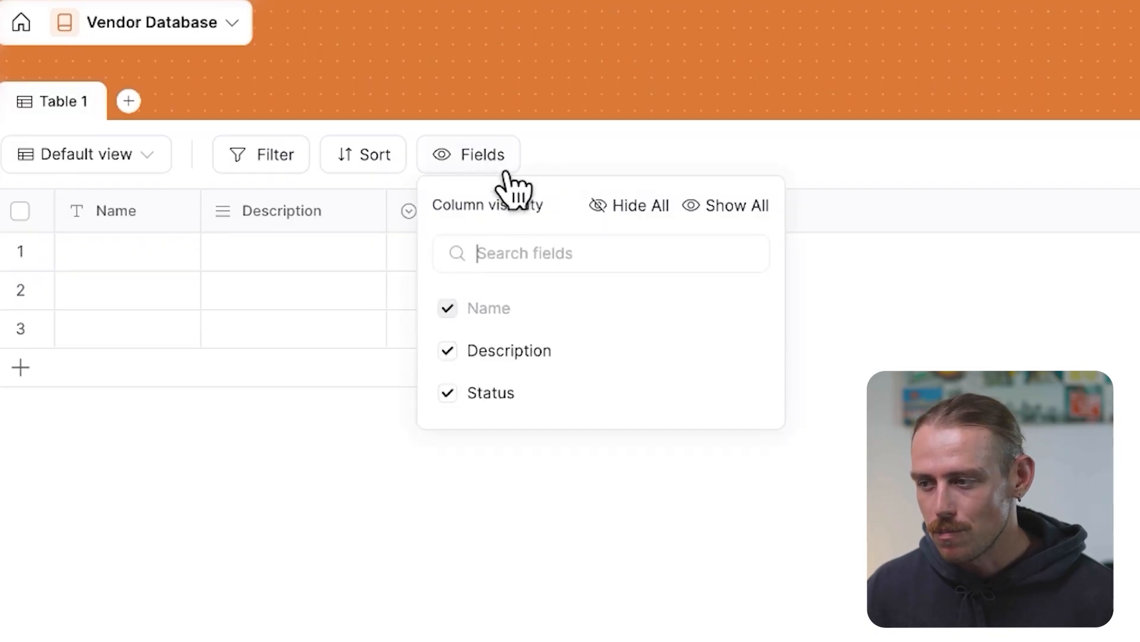
left_click(368, 509)
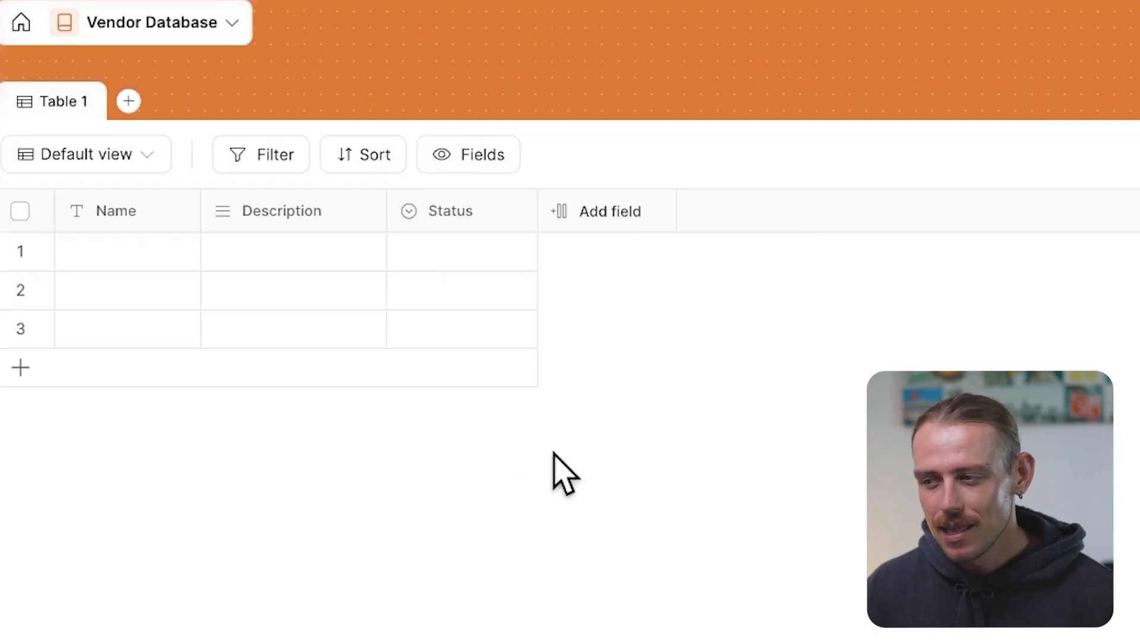
left_click(608, 212)
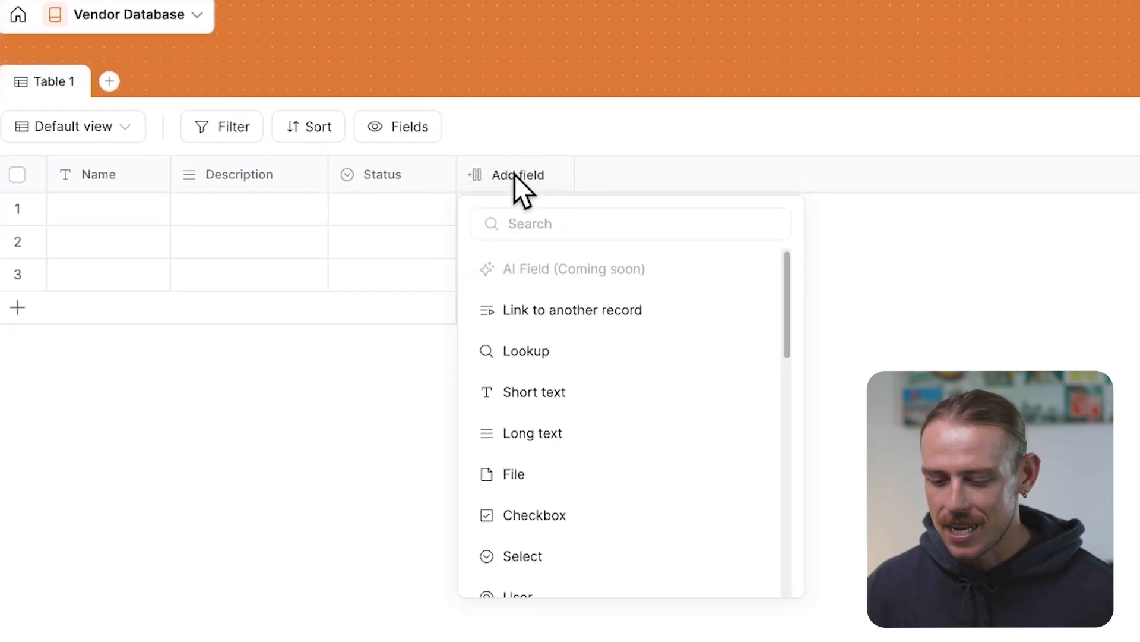
type("email")
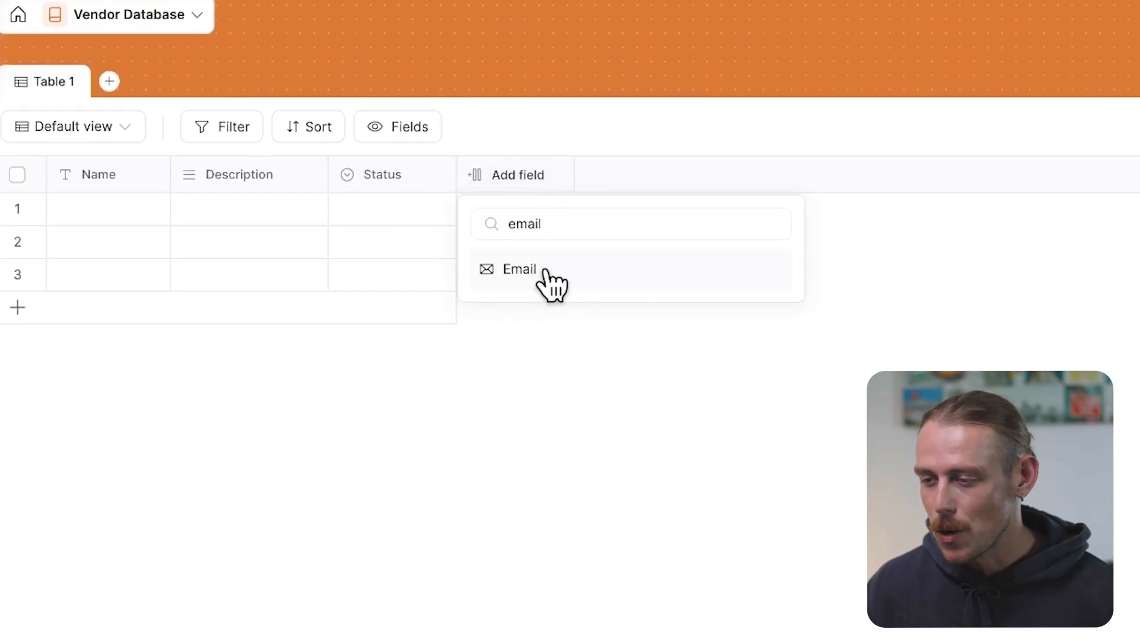
left_click(552, 272)
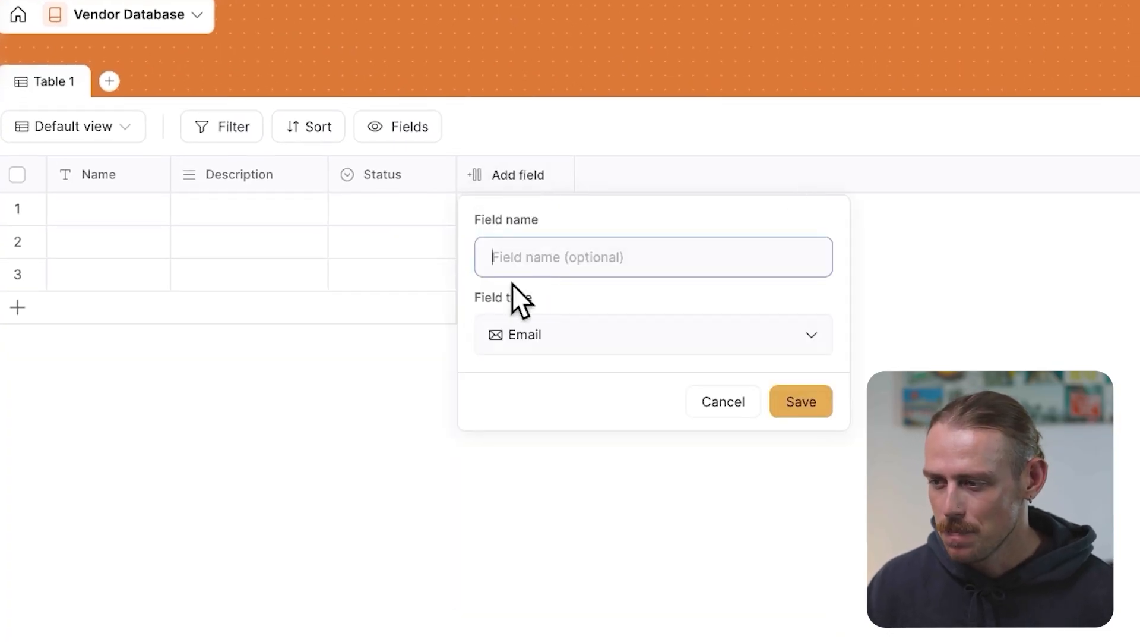
left_click(810, 406)
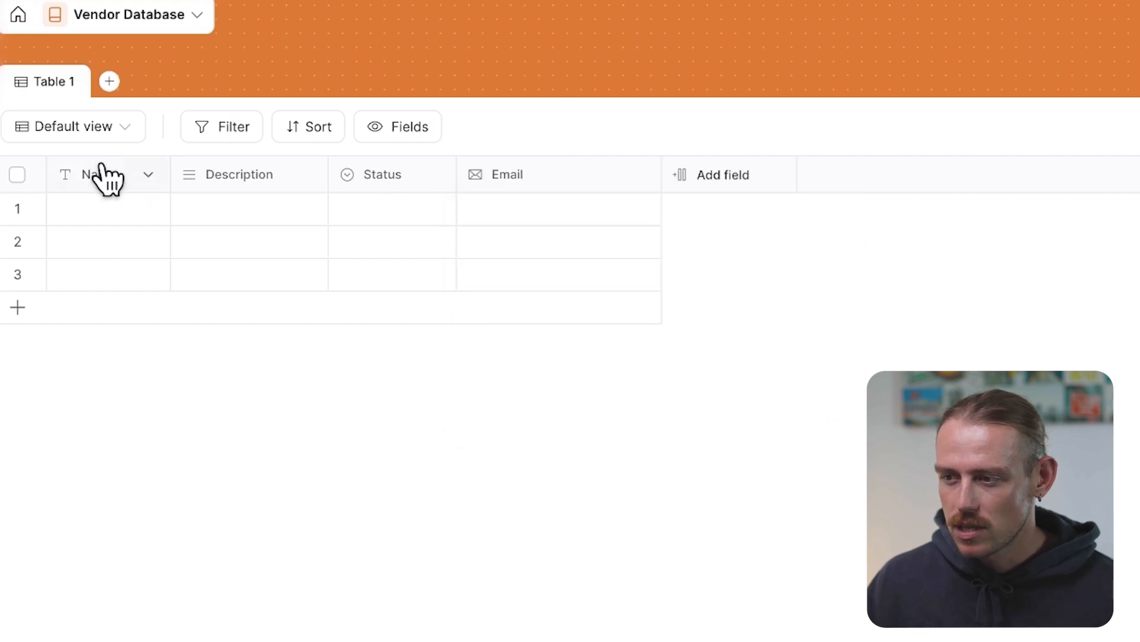
Rename the Name field to Vendor
left_click(128, 173)
left_click(130, 221)
double_click(122, 255)
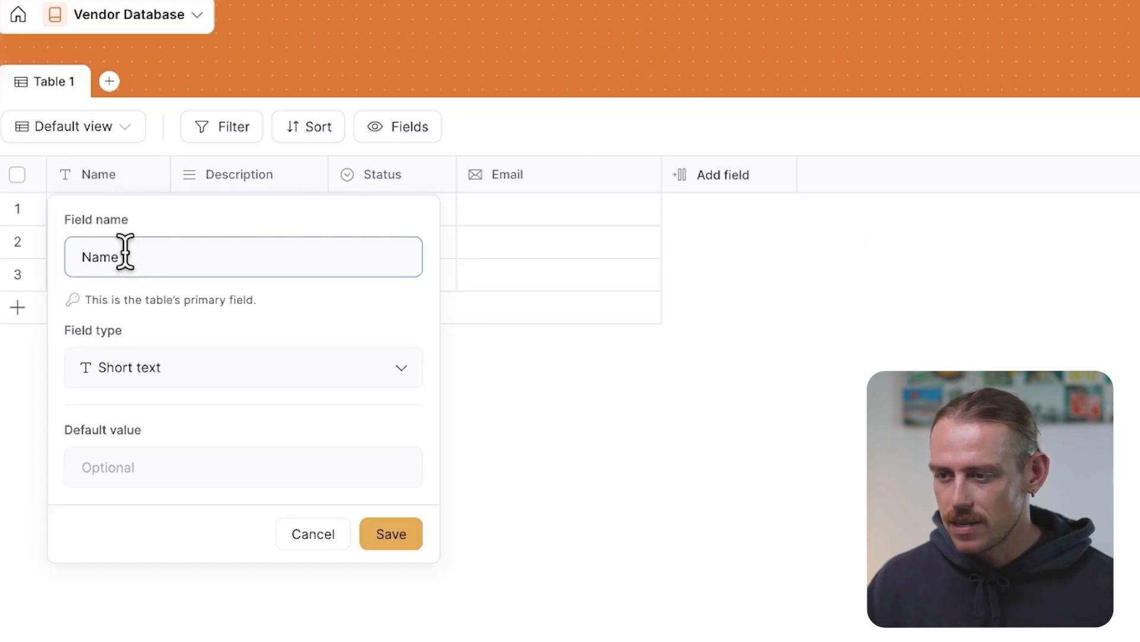
type("Vendor")
key("Return")
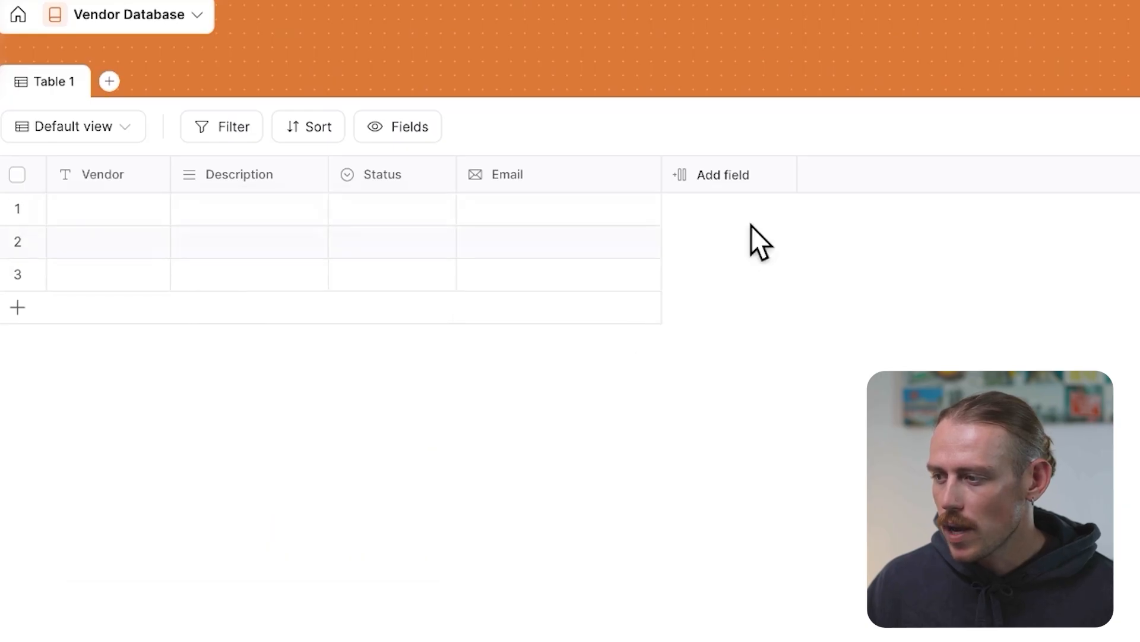
Add a Short text field named Contact
left_click(776, 172)
type("Conta")
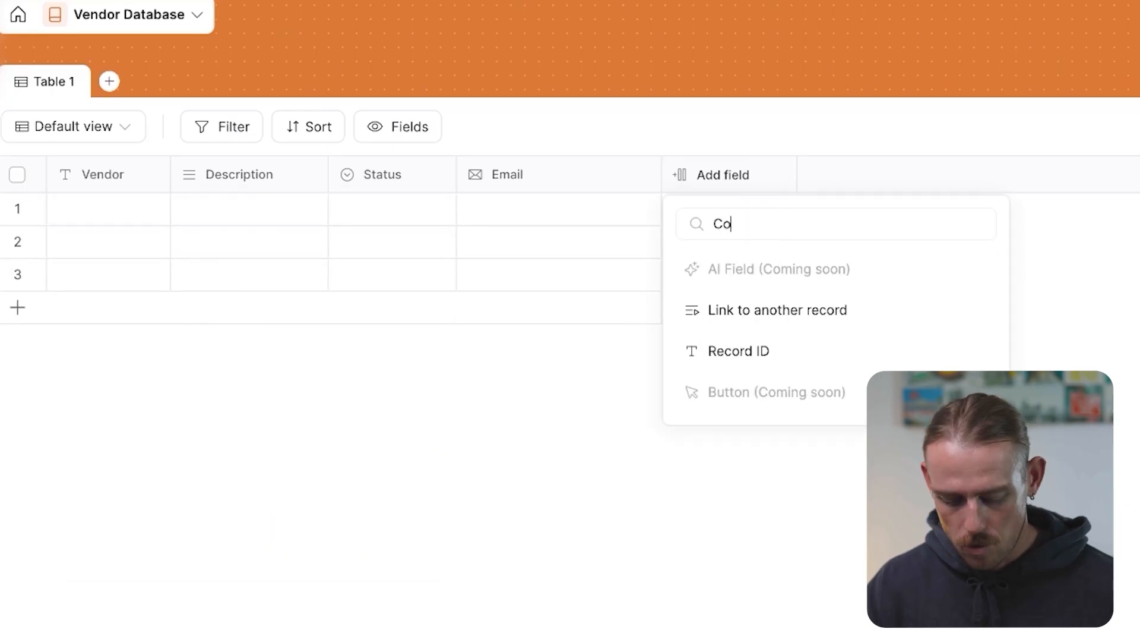
type("ct")
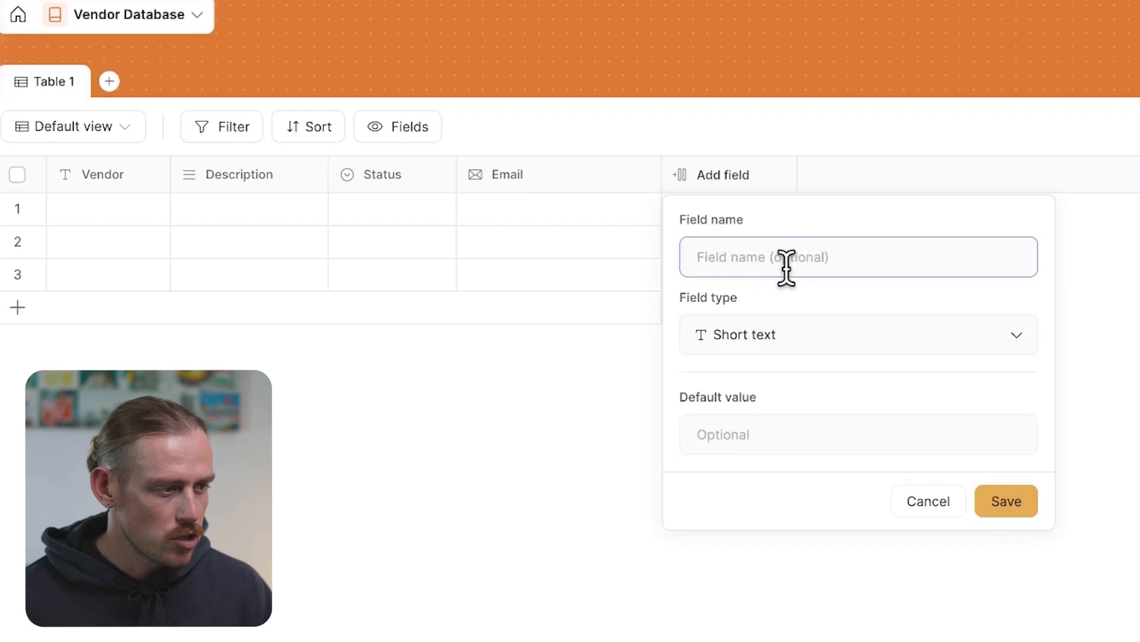
type("Contact")
left_click(1005, 501)
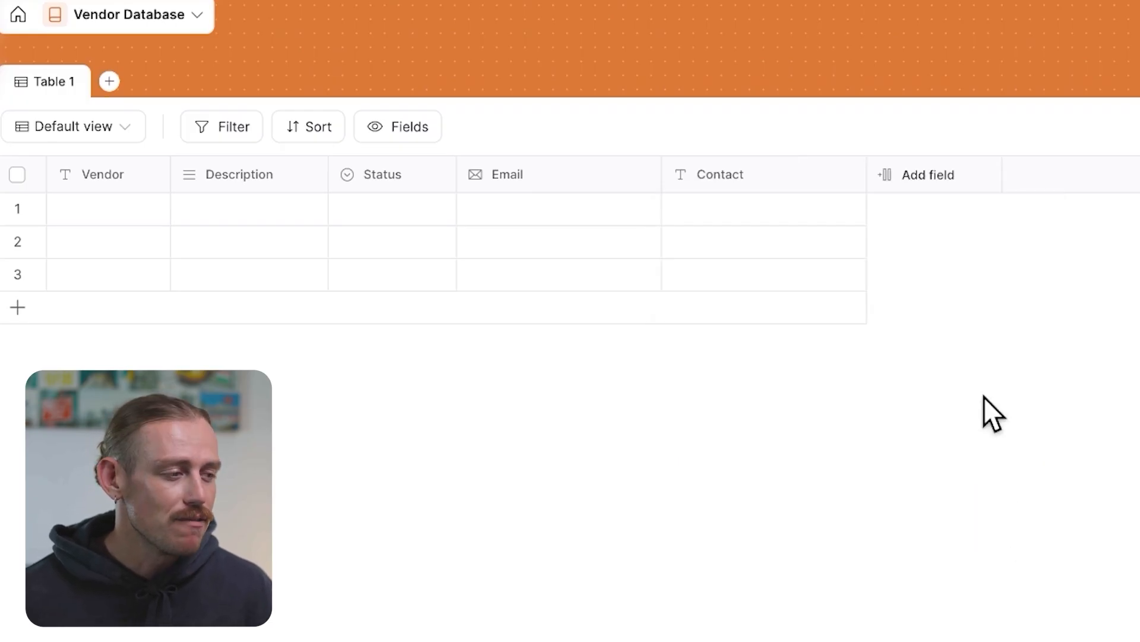
Add a User field named Vendor Manager
left_click(947, 176)
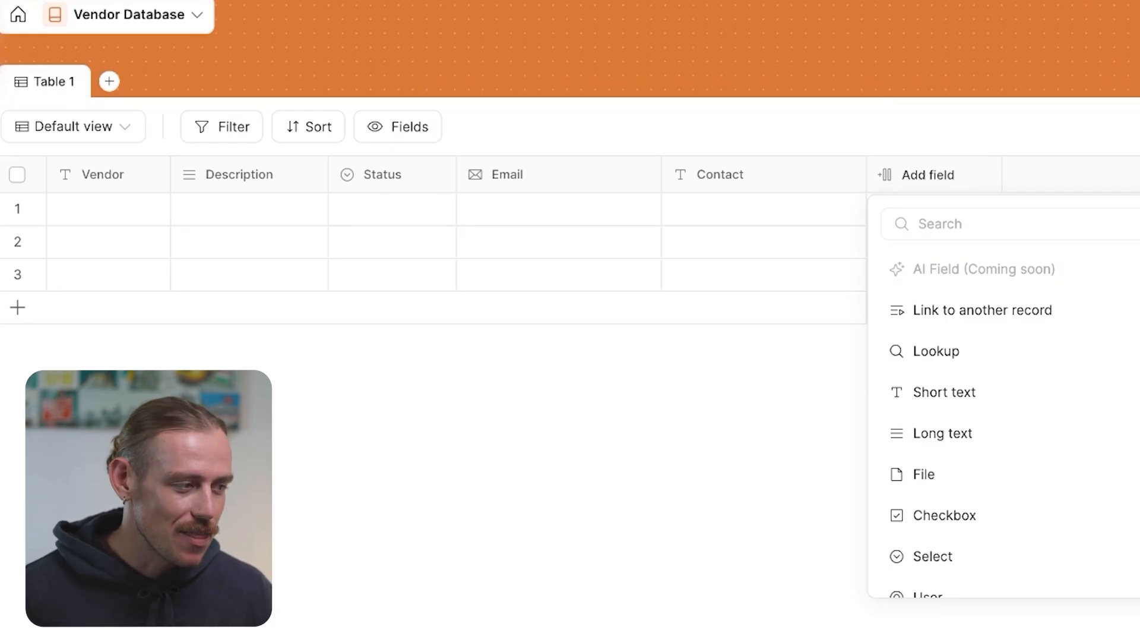
scroll(1010, 416, "down", 3)
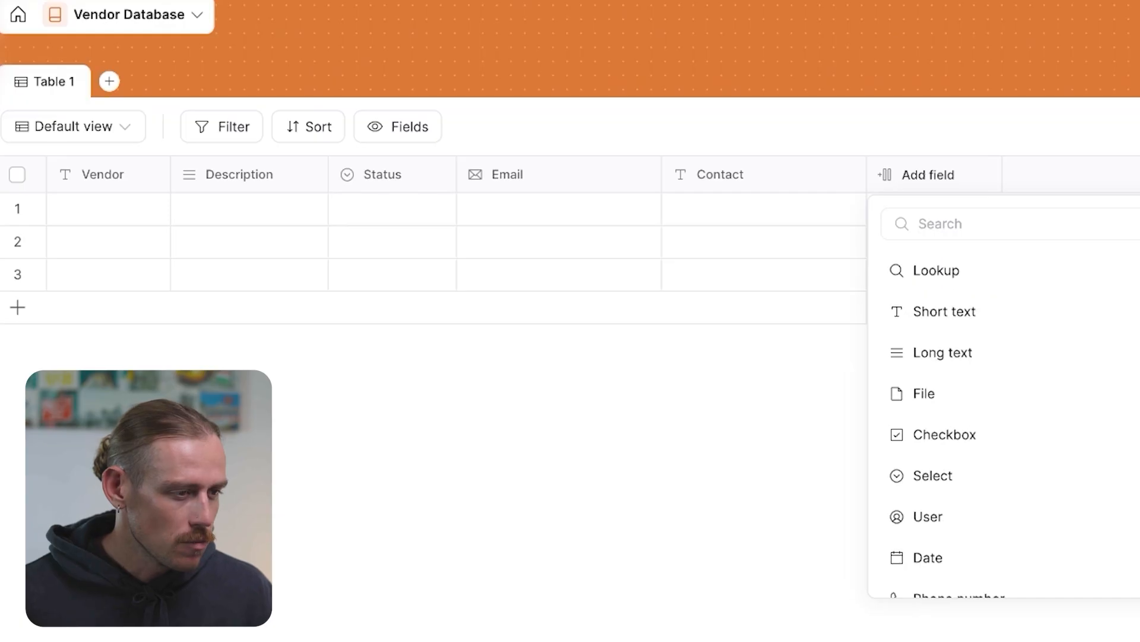
left_click(950, 505)
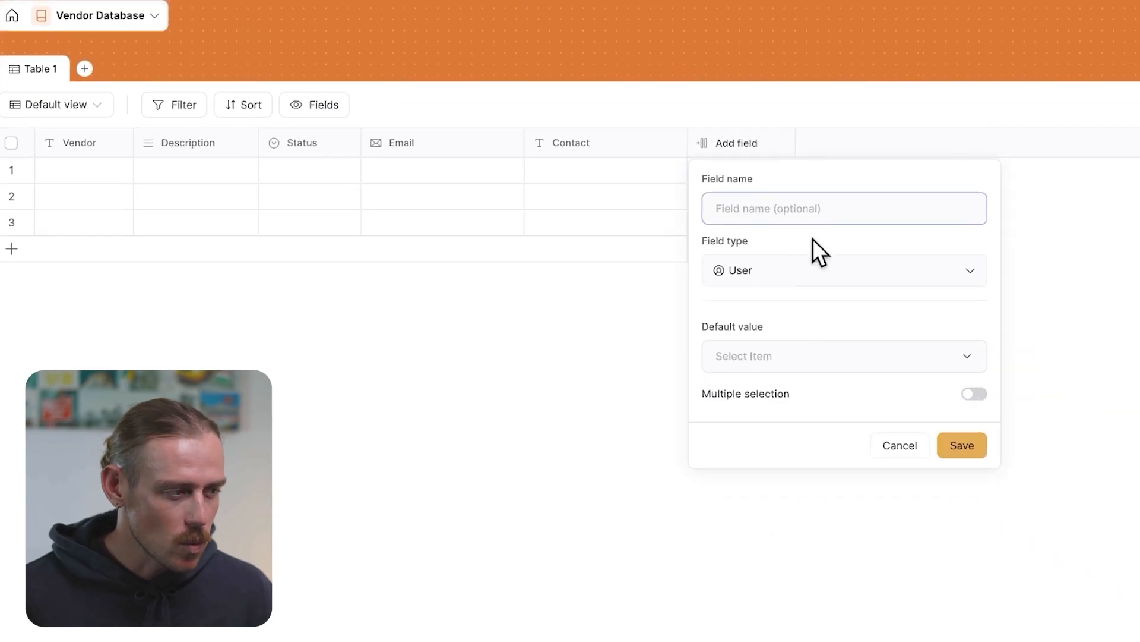
type("Vendor Manager")
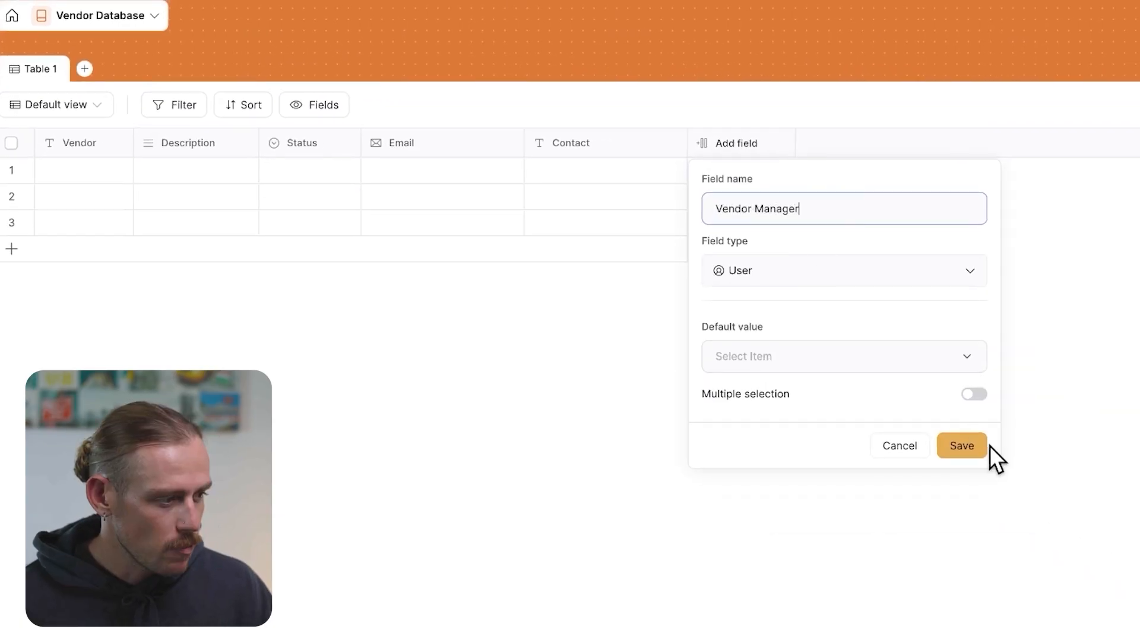
left_click(963, 445)
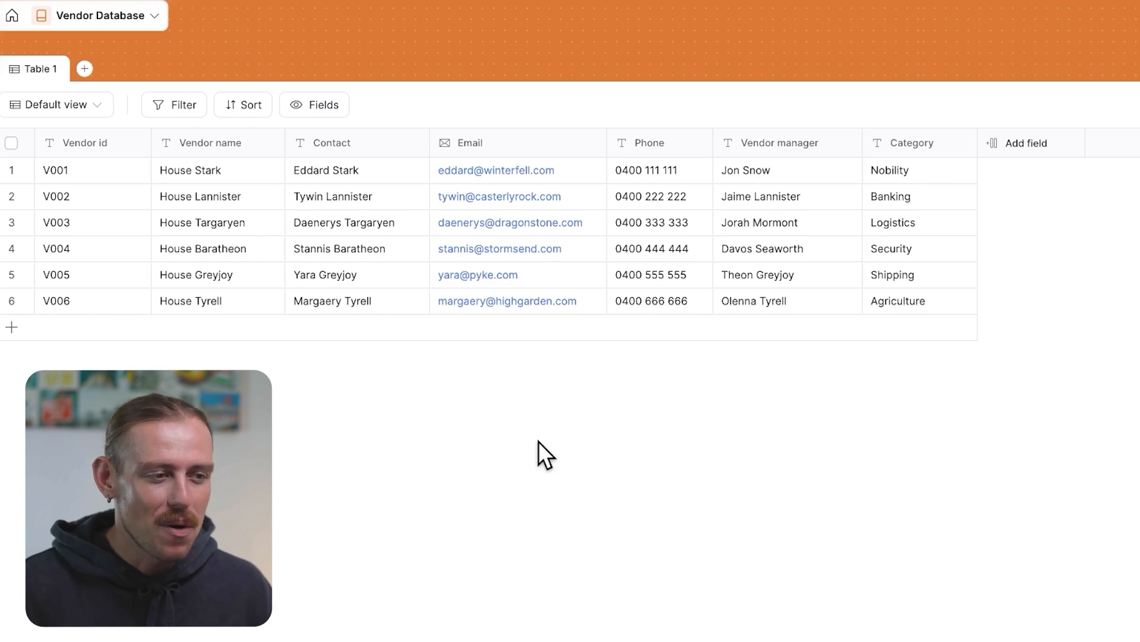
Rename the table Table 1 to Vendors
left_click(59, 74)
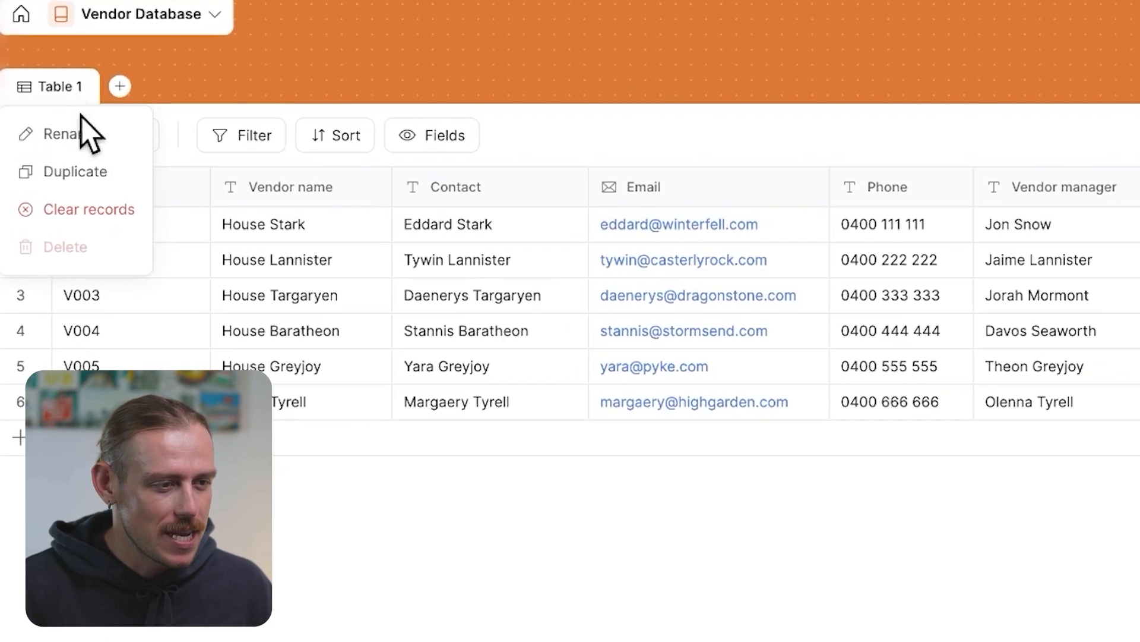
left_click(56, 101)
key("ctrl+a")
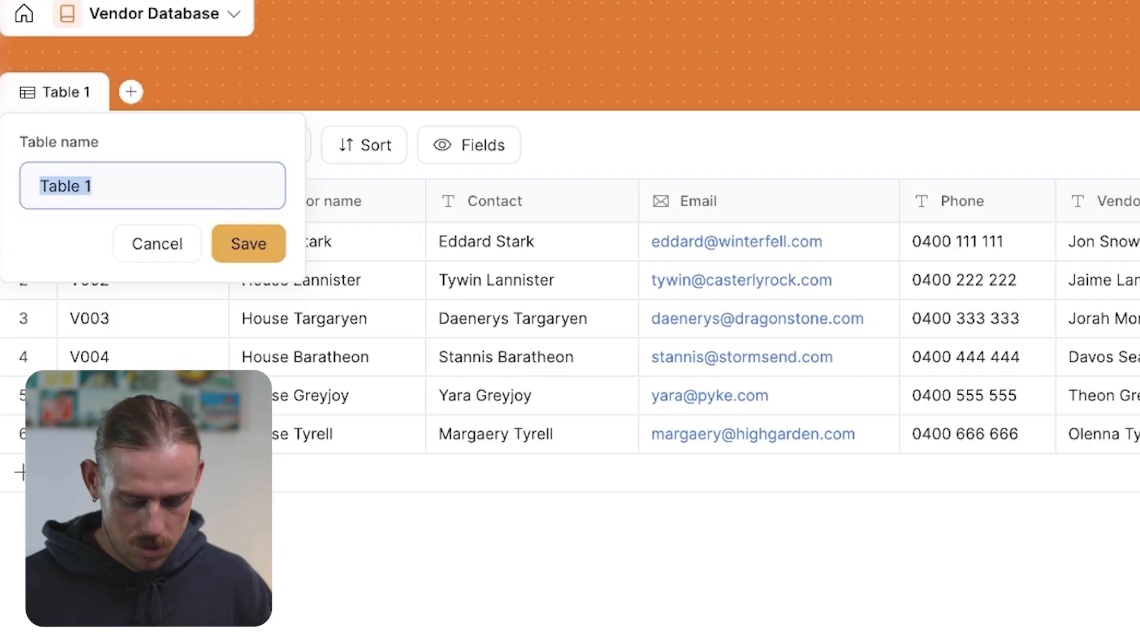
type("Vendors")
left_click(243, 248)
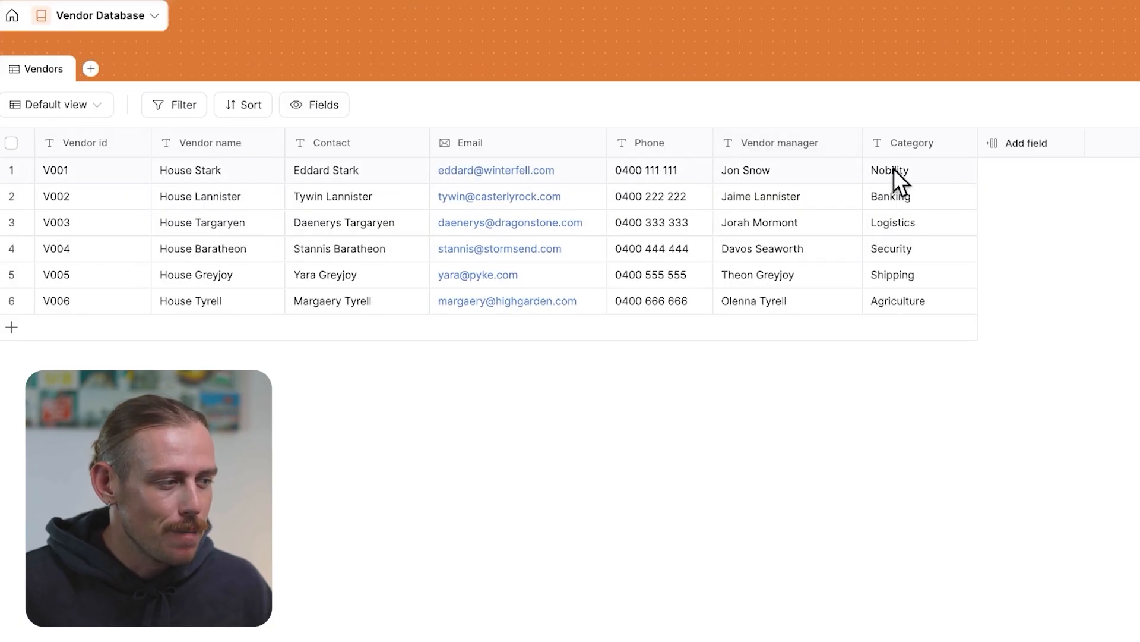
Add a Select field named Status with the options Active, Pending and Inactive
left_click(1033, 156)
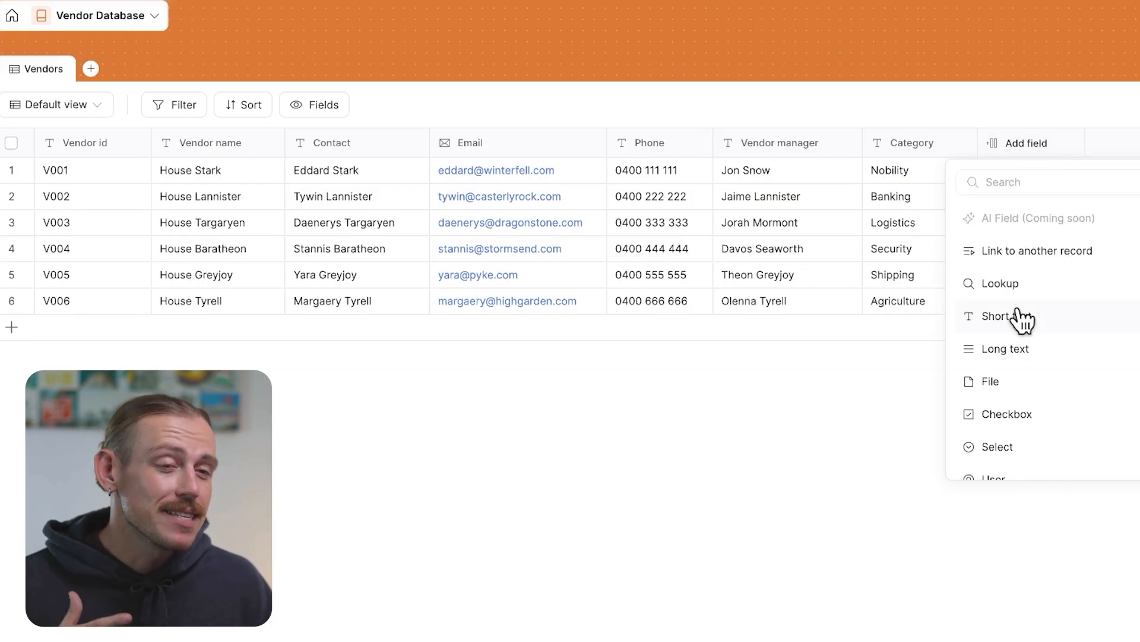
scroll(1023, 318, "down", 3)
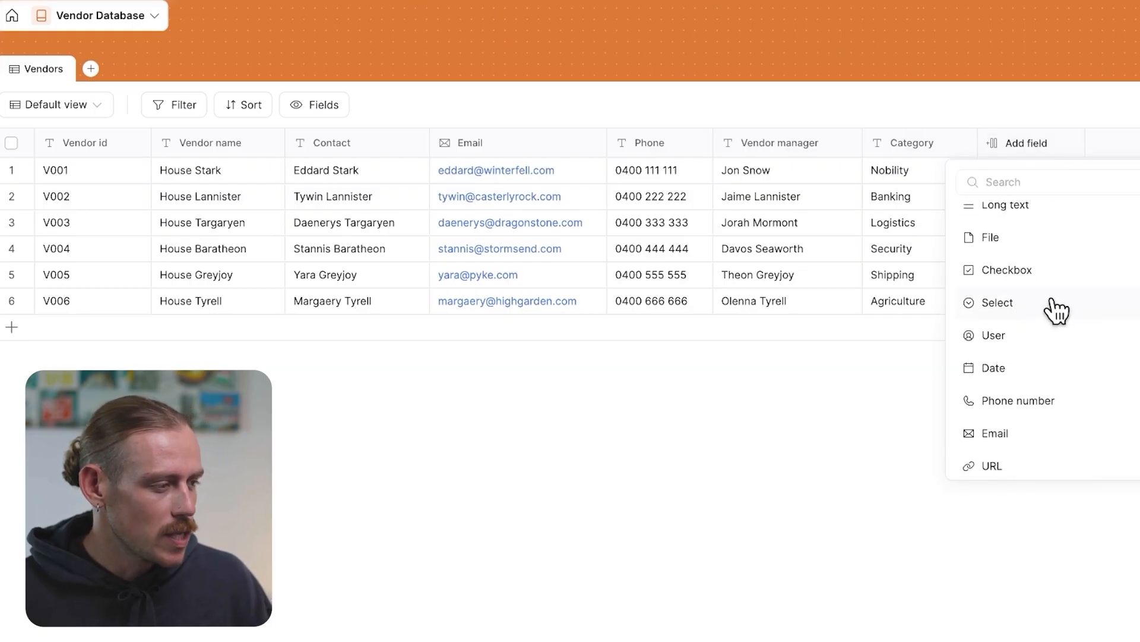
left_click(1056, 309)
type("Status")
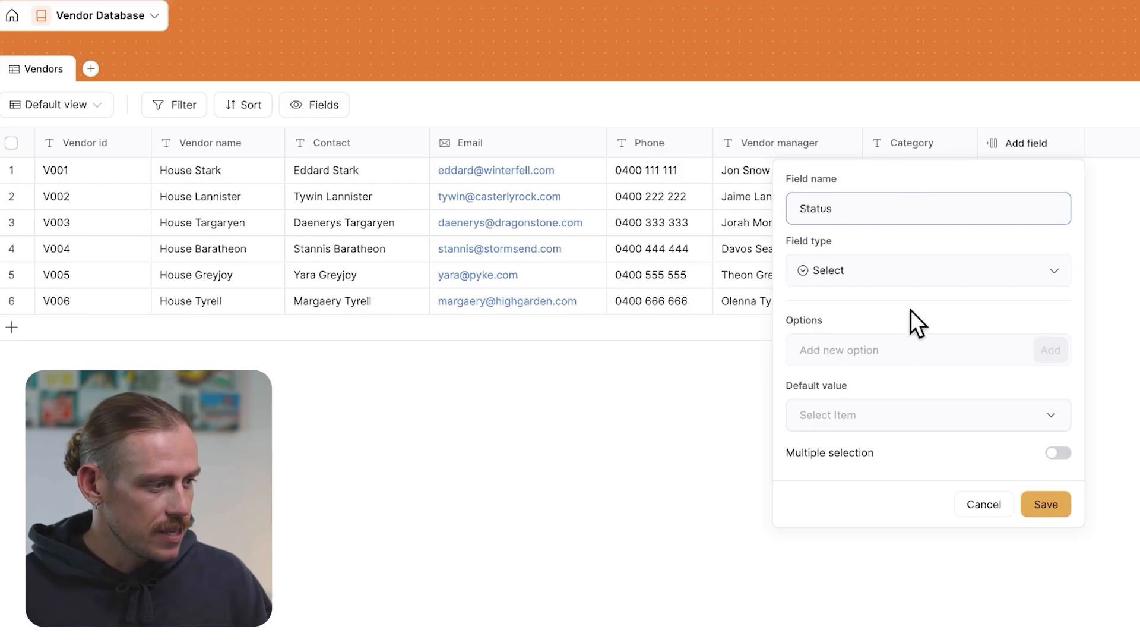
left_click(891, 350)
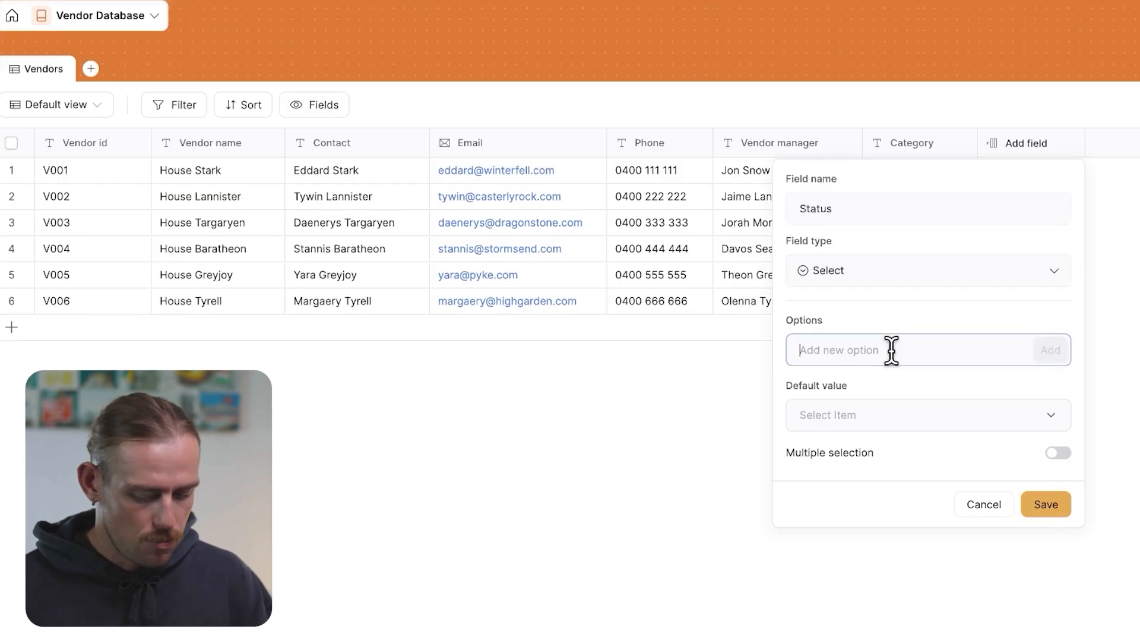
type("Active")
key("Return")
type("Pending")
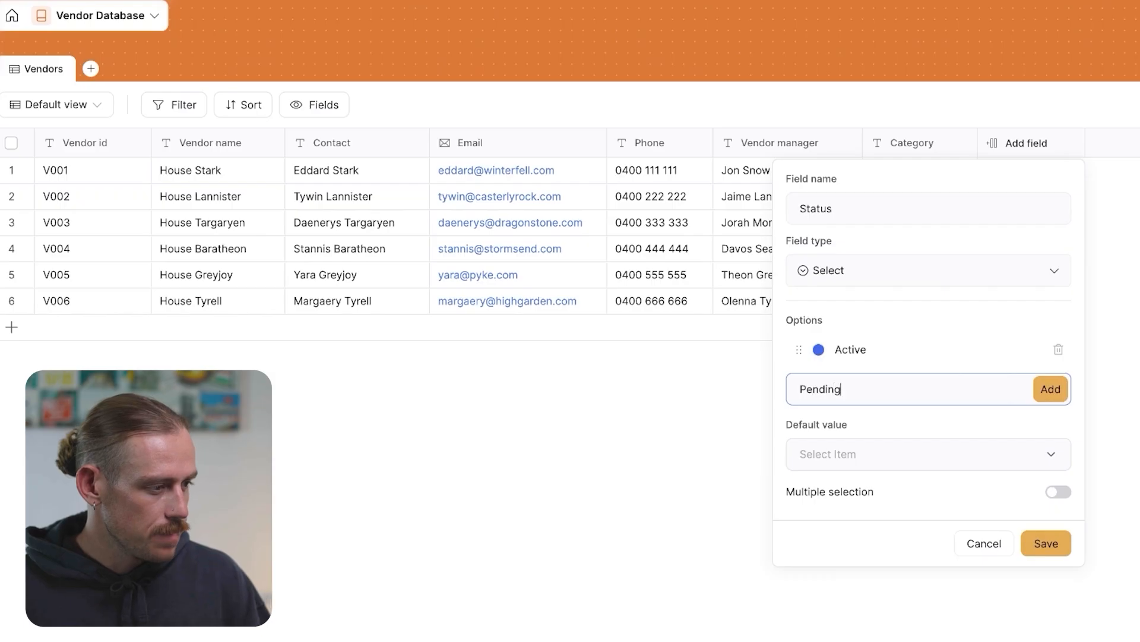
key("Return")
type("Inactive")
key("Return")
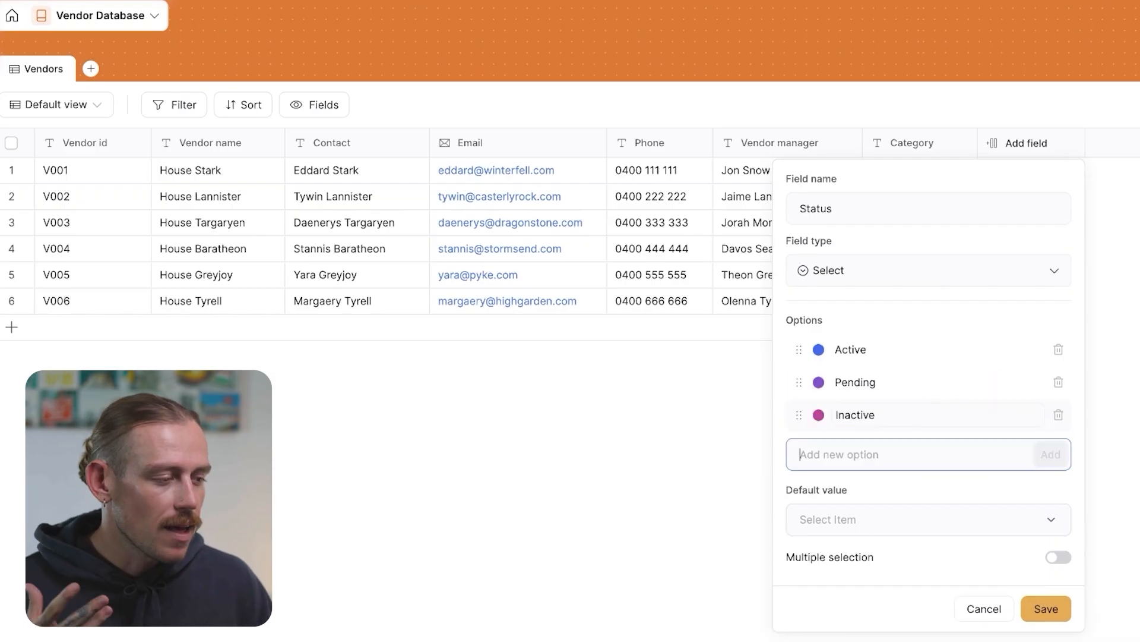
Colour the Active option green and the Inactive option red, and save the Status field
left_click(819, 350)
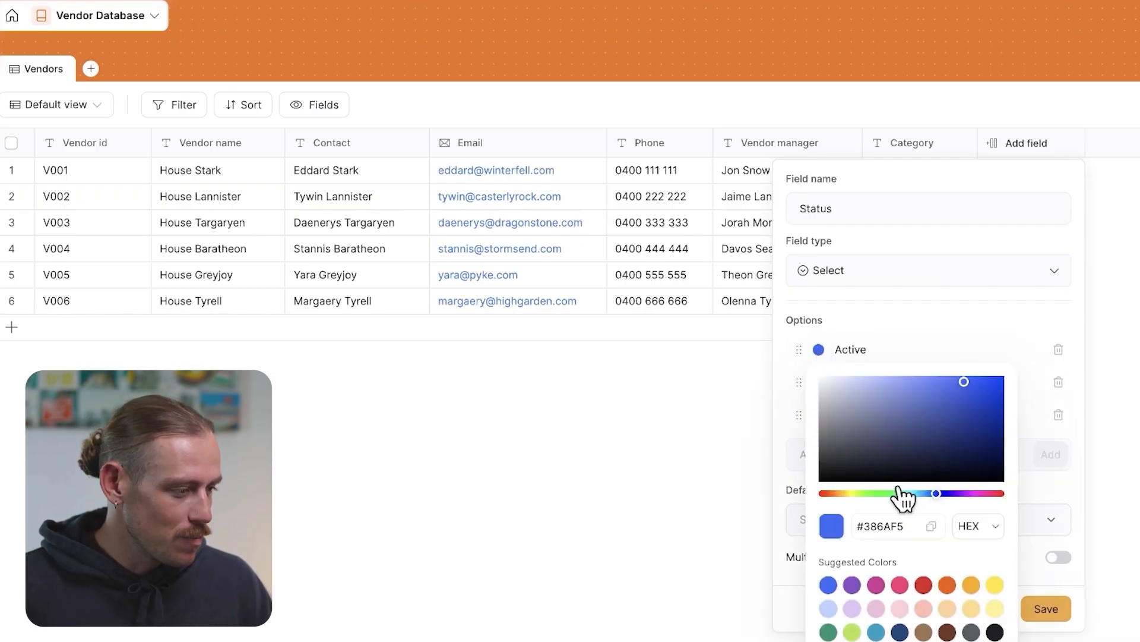
left_click(852, 632)
left_click(881, 342)
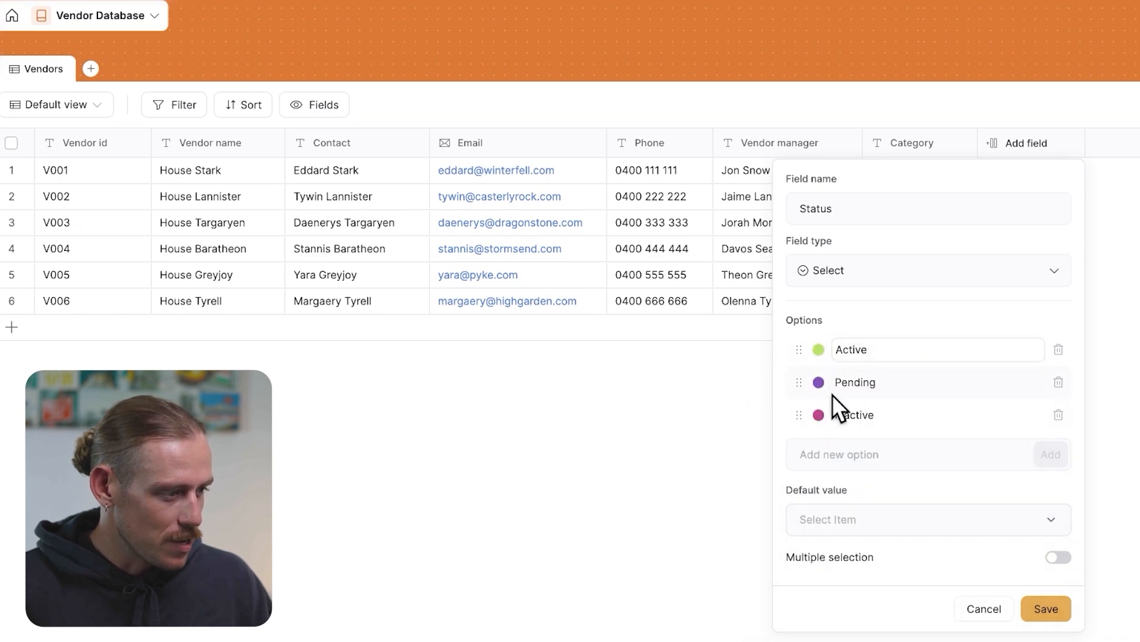
left_click(820, 415)
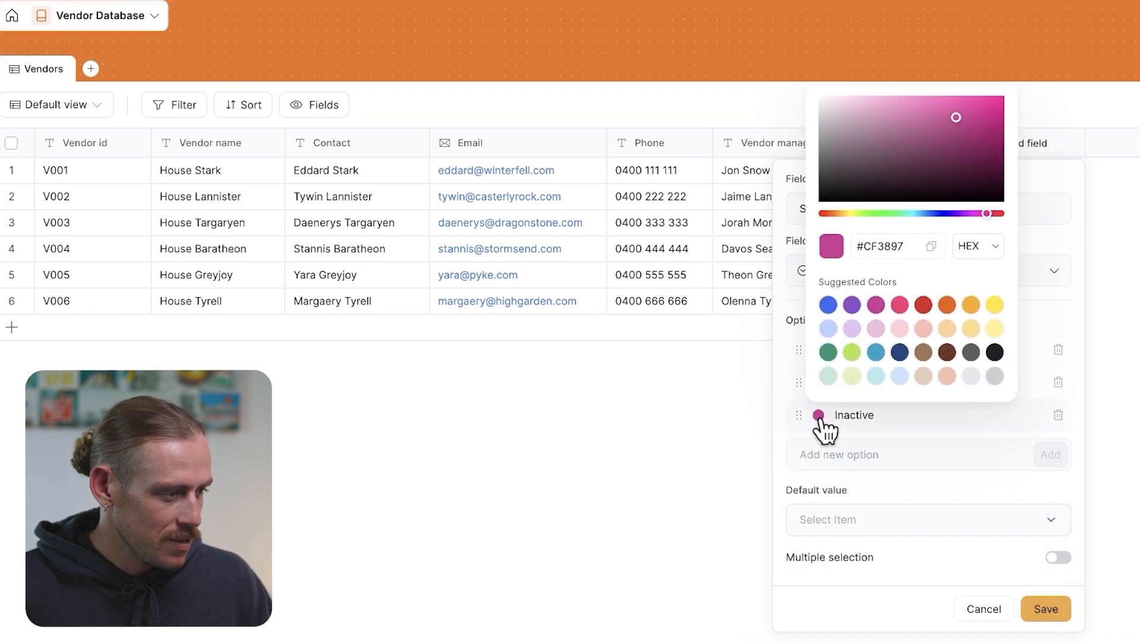
left_click(924, 305)
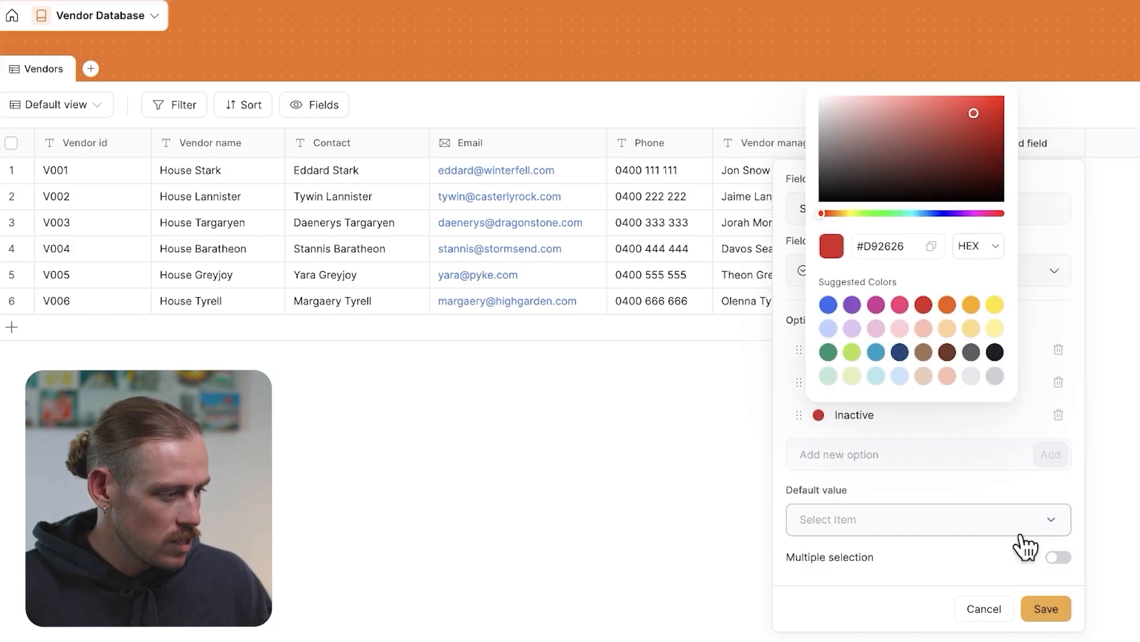
left_click(1048, 608)
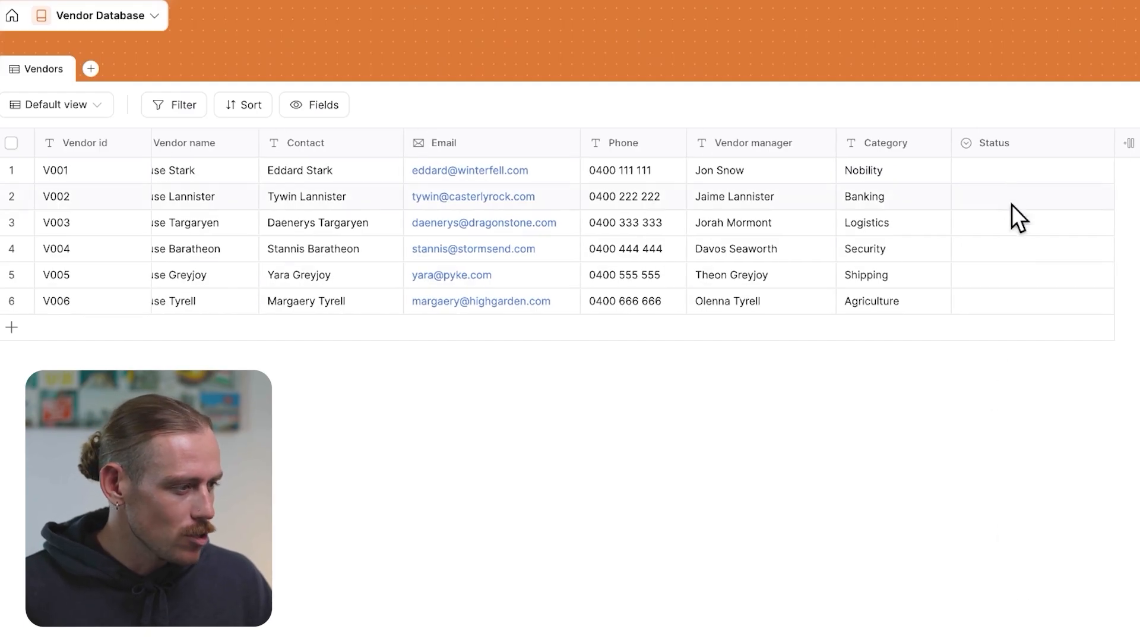
Set Status to Active for V001–V003, Pending for V004, and Inactive for V005 and V006
left_click(999, 180)
left_click(920, 273)
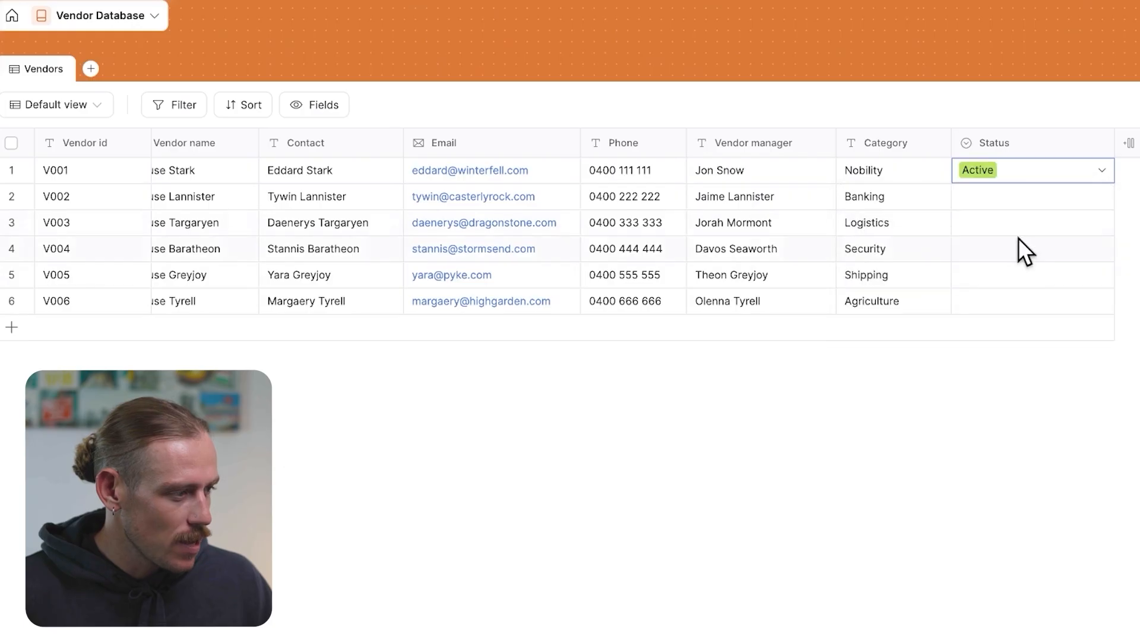
left_click(1099, 189)
left_click(932, 94)
left_click(1002, 237)
left_click(894, 118)
left_click(991, 253)
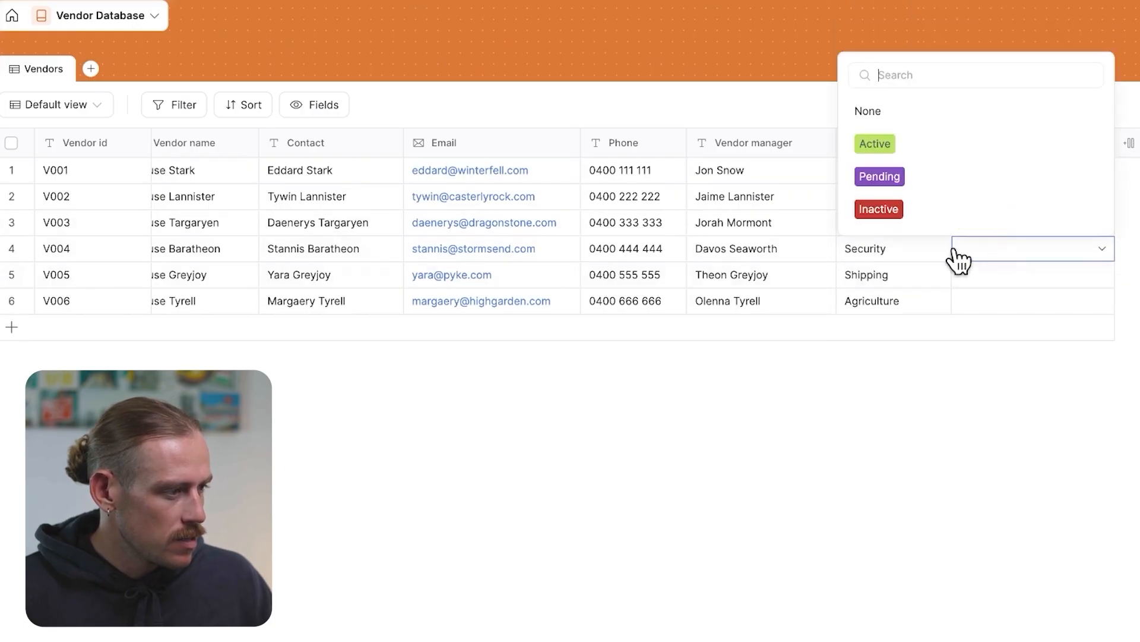
left_click(900, 182)
left_click(1048, 283)
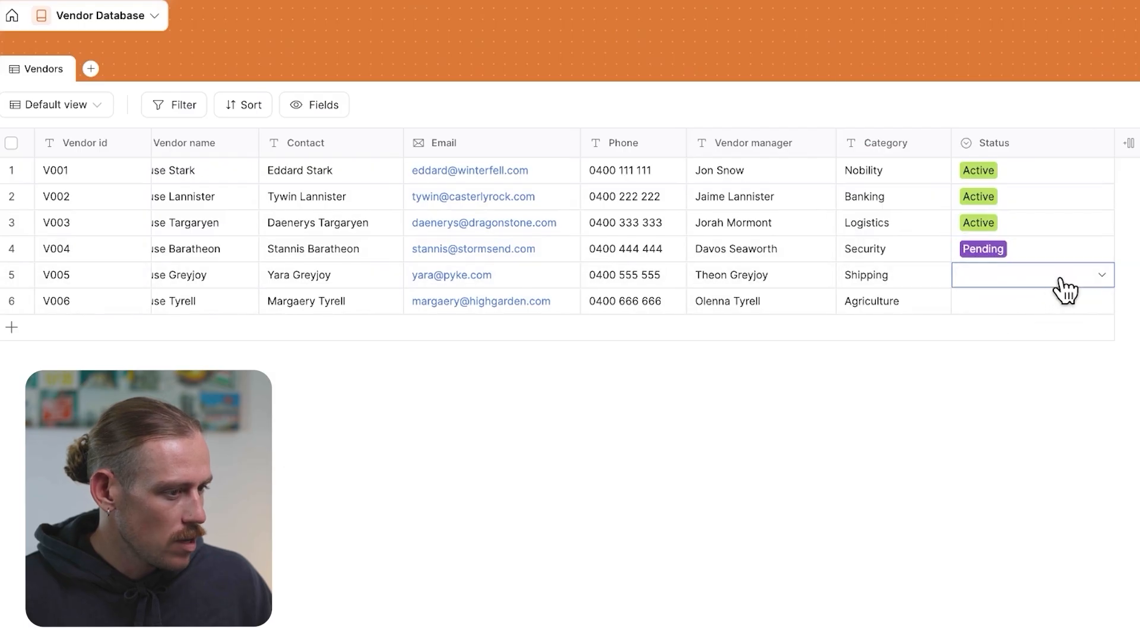
left_click(921, 235)
left_click(1017, 302)
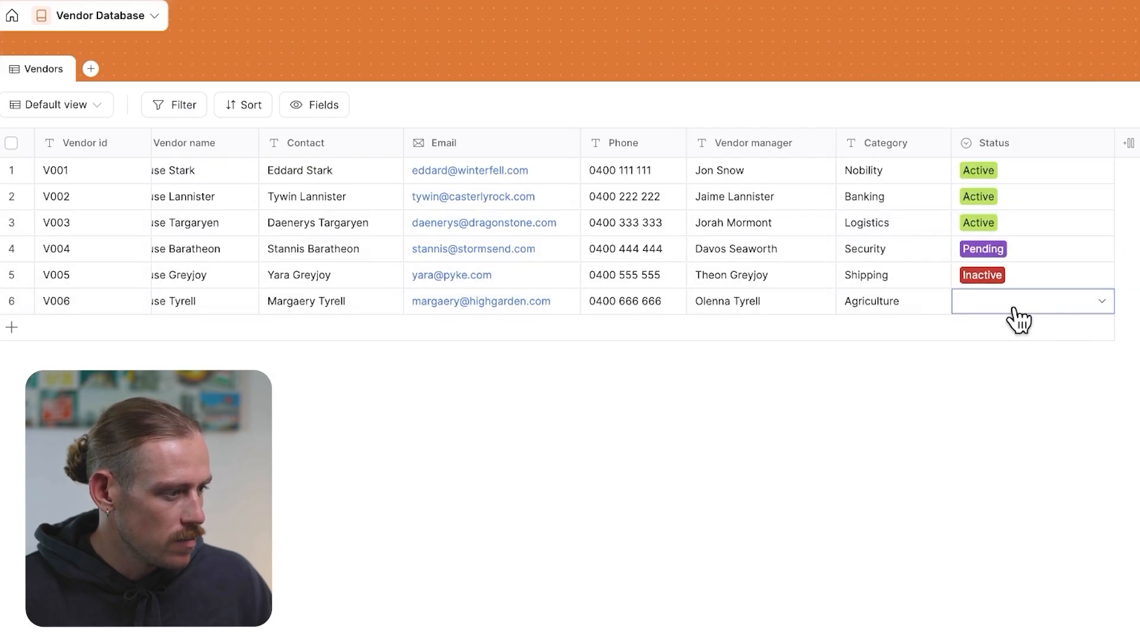
left_click(1007, 306)
left_click(922, 262)
left_click(1039, 437)
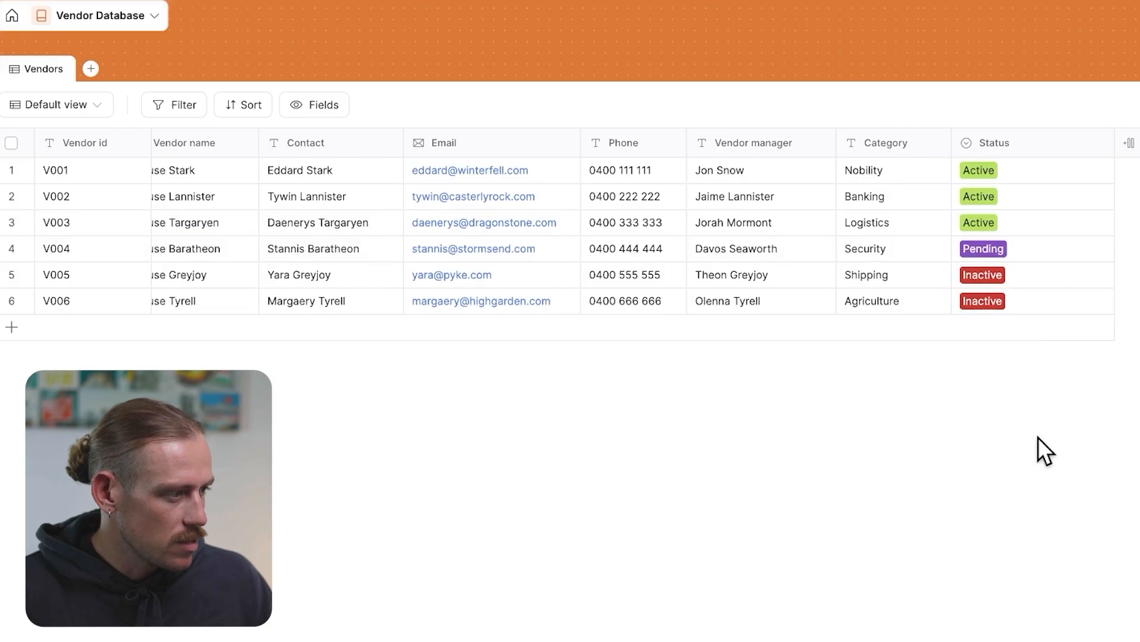
Browse the full list of available field types for a new field
left_click(1130, 143)
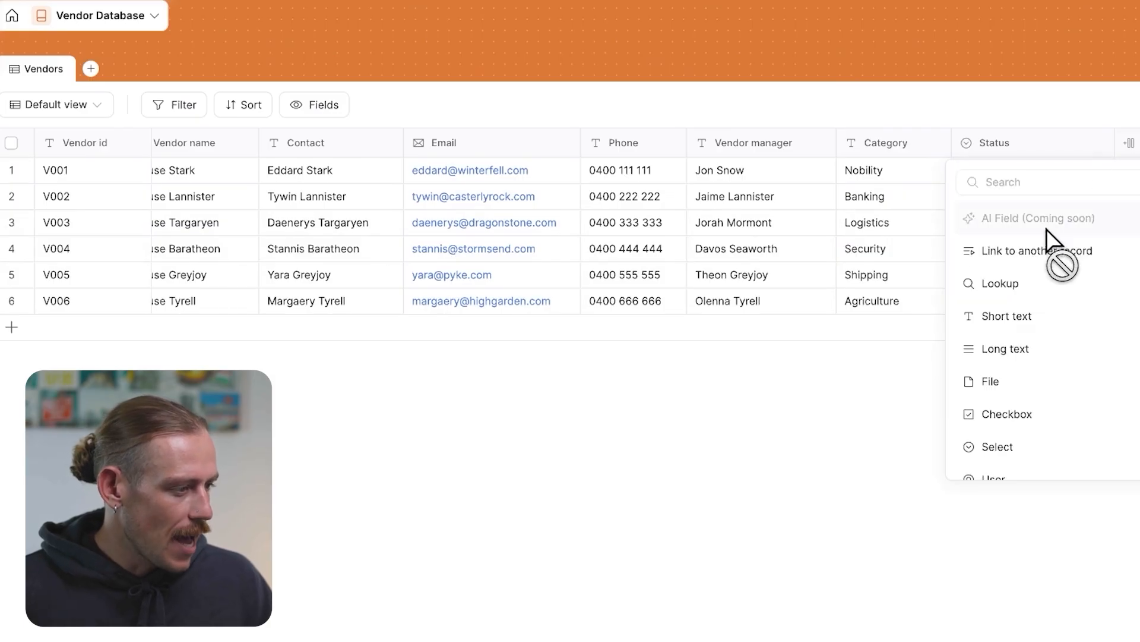
left_click_drag(1124, 201, 1128, 291)
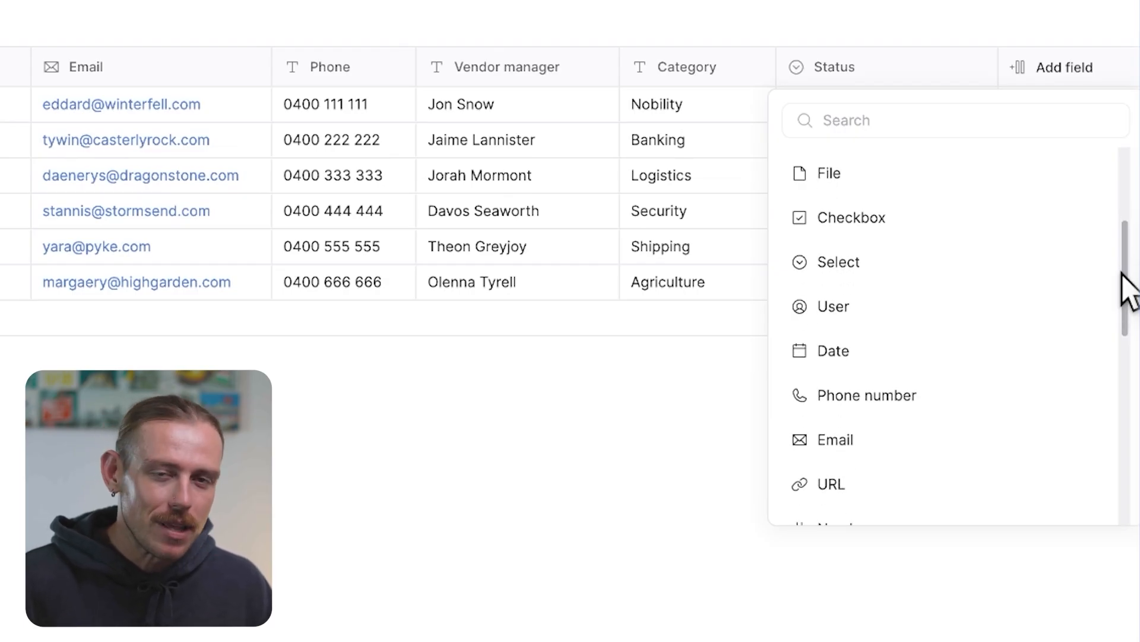
left_click_drag(1122, 273, 1123, 301)
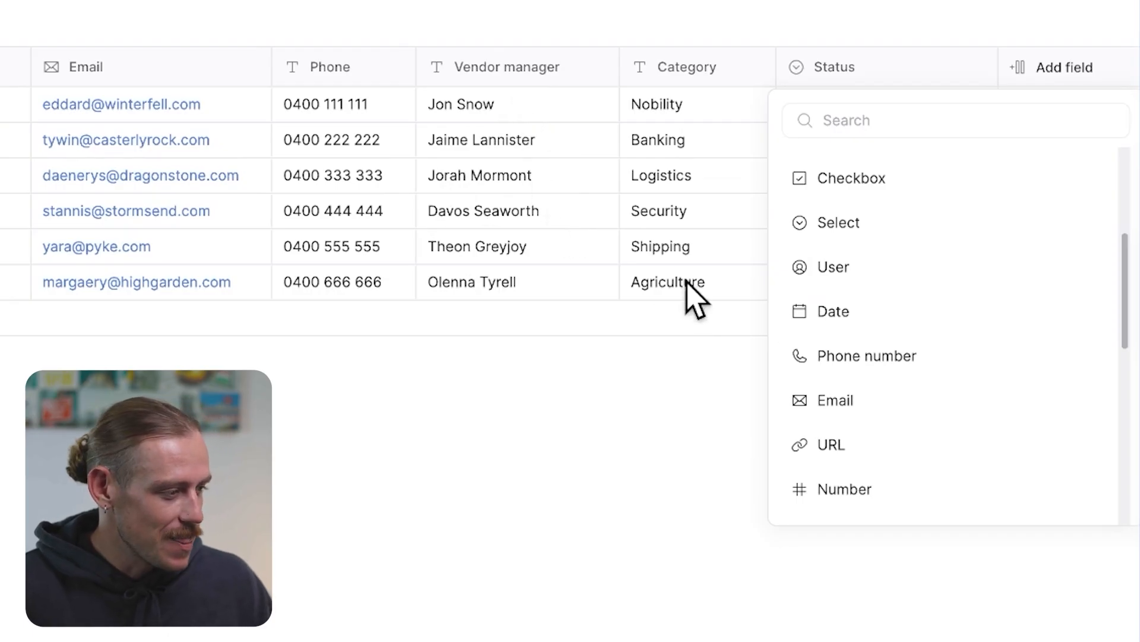
scroll(929, 353, "down", 1)
scroll(927, 339, "down", 2)
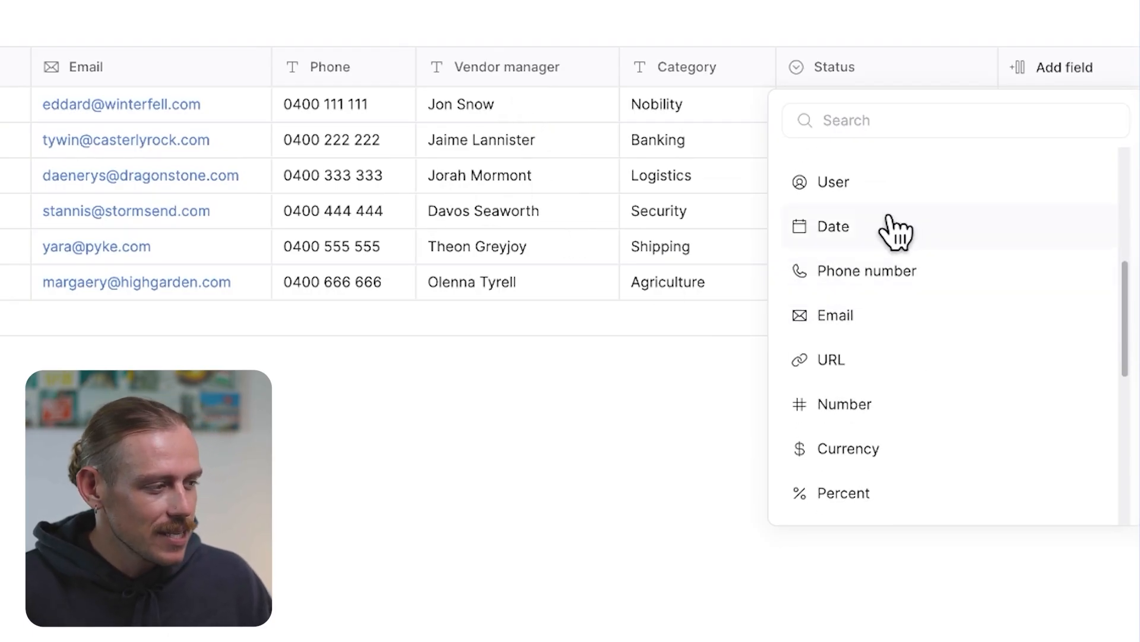
scroll(896, 320, "down", 2)
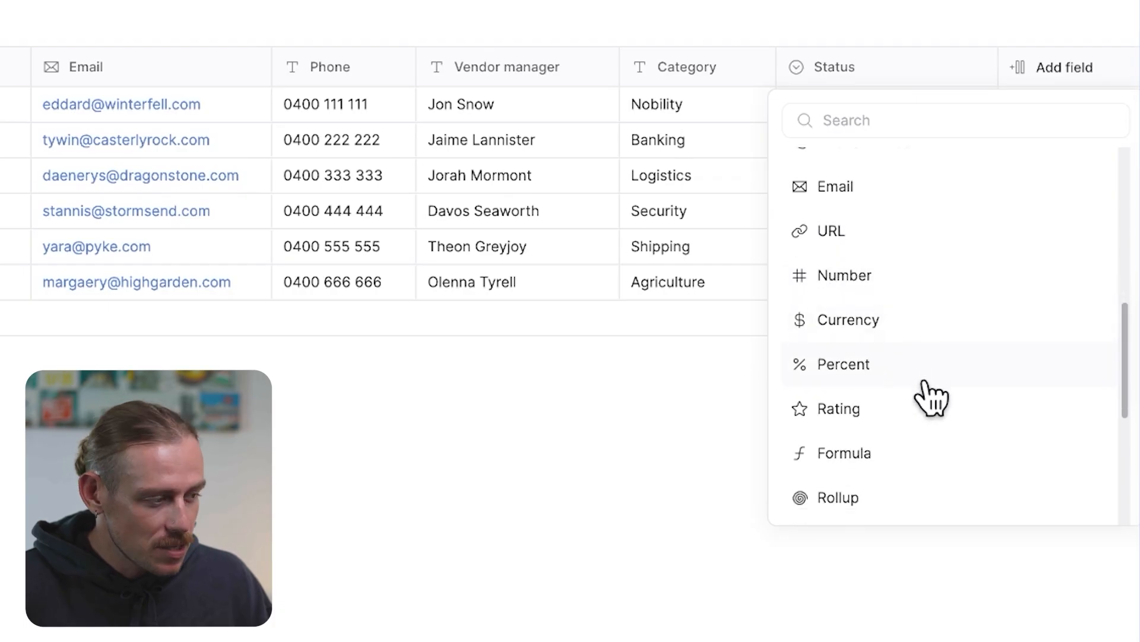
scroll(927, 369, "down", 3)
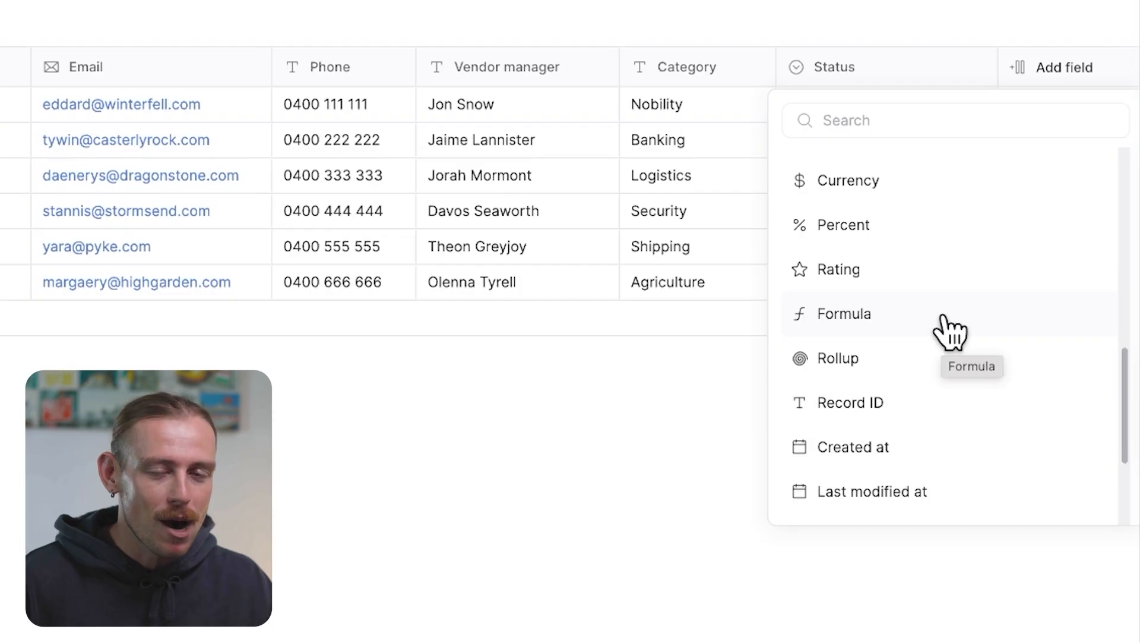
scroll(951, 333, "down", 2)
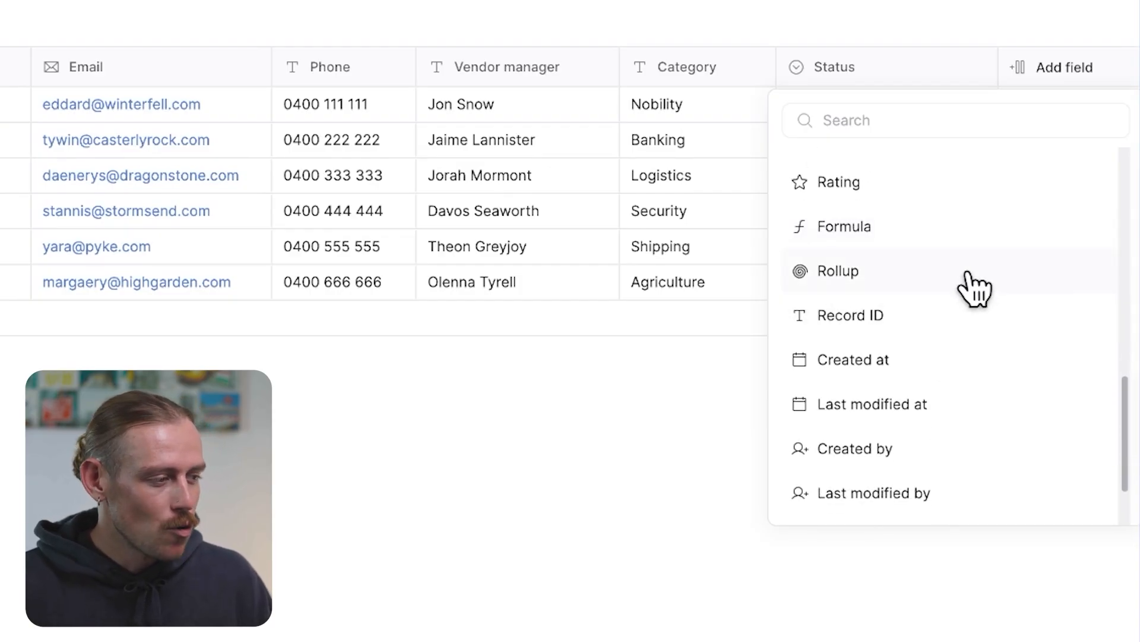
scroll(975, 291, "down", 2)
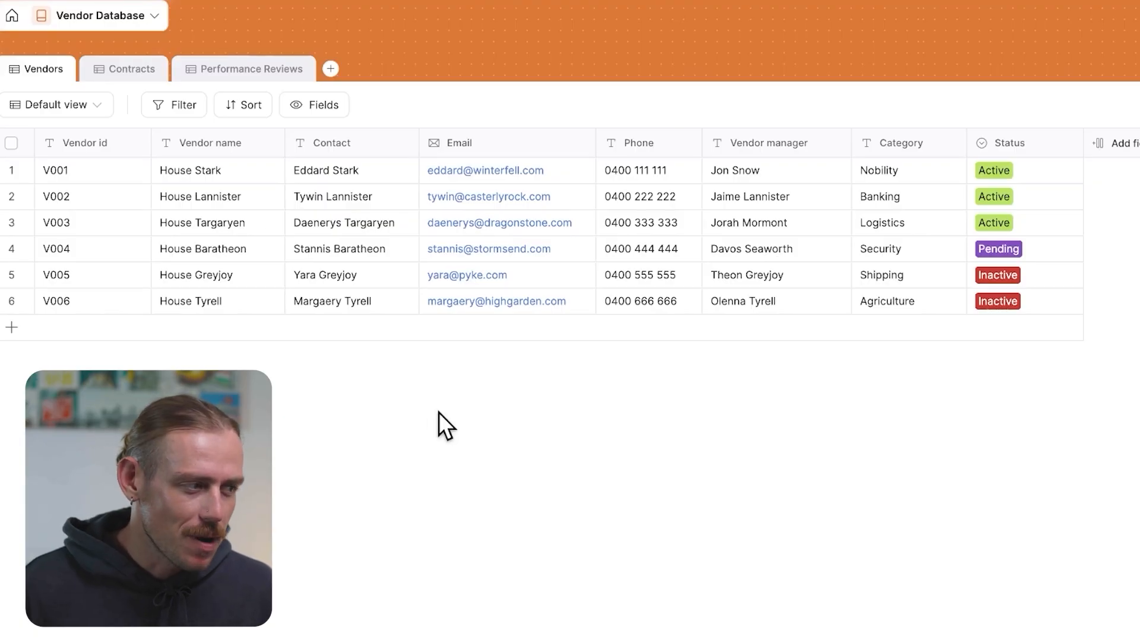
Examine the Contracts and Performance Reviews tables alongside the Vendors table
left_click(125, 72)
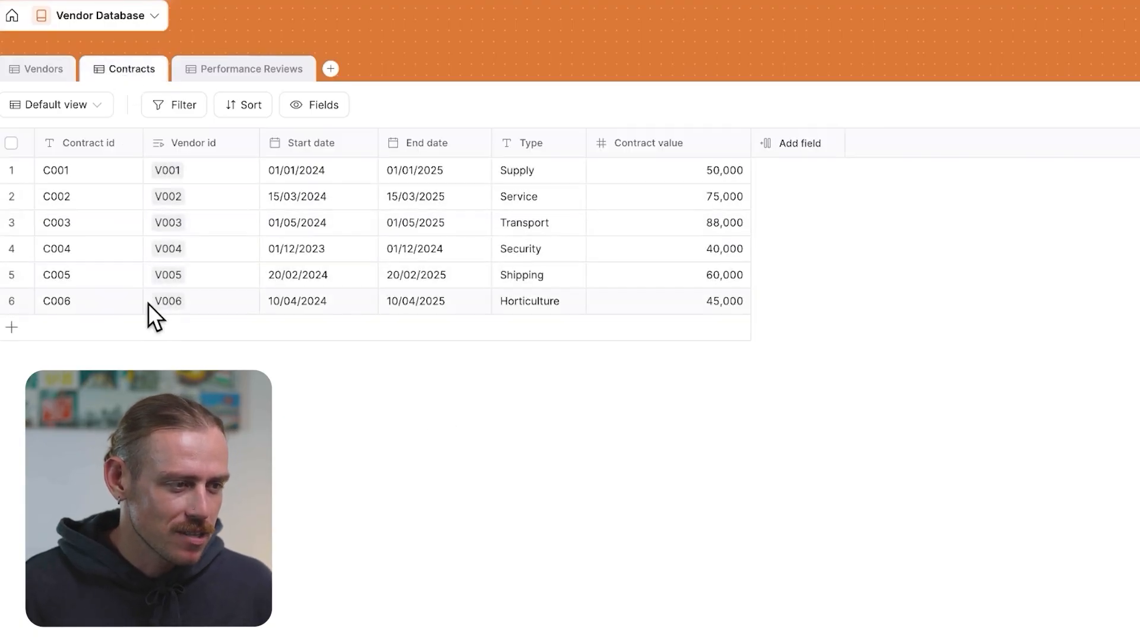
left_click(249, 70)
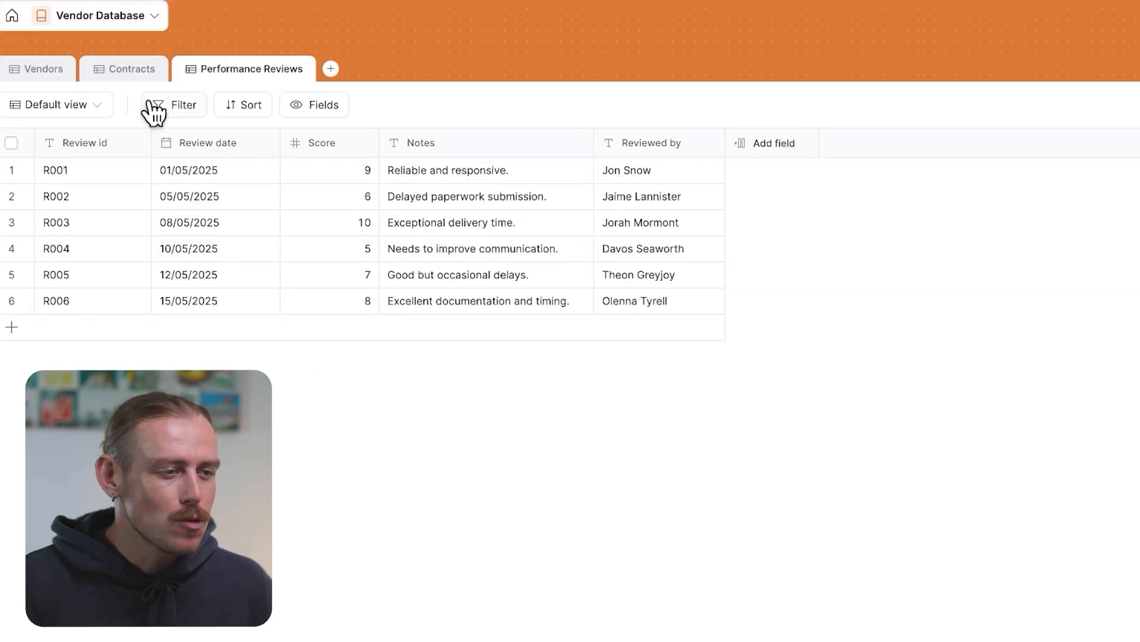
left_click(132, 70)
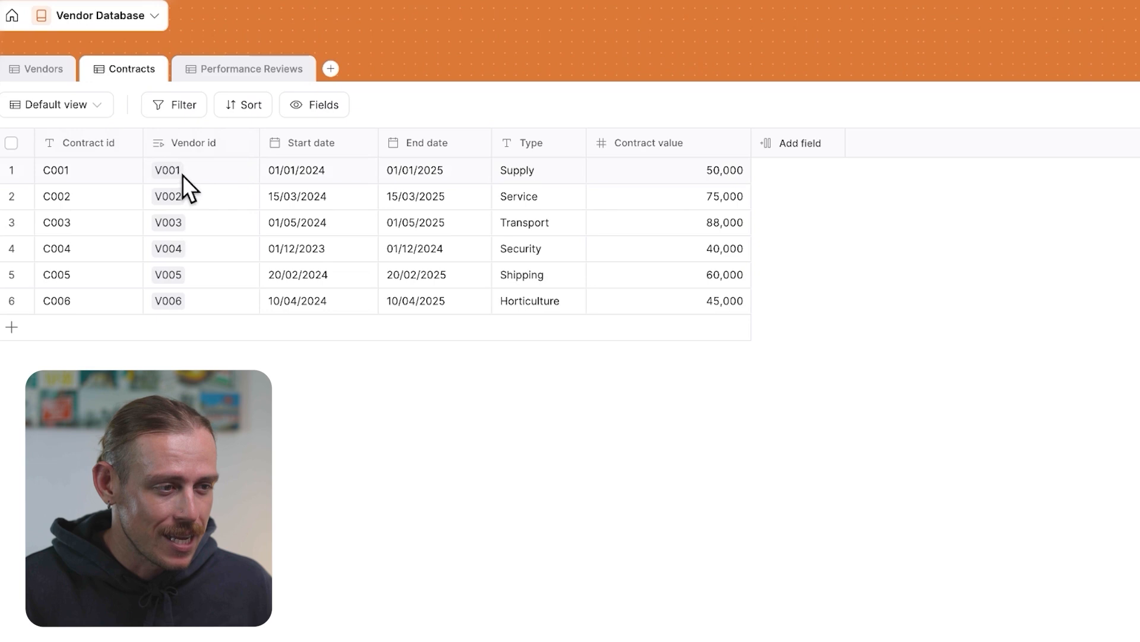
left_click(41, 70)
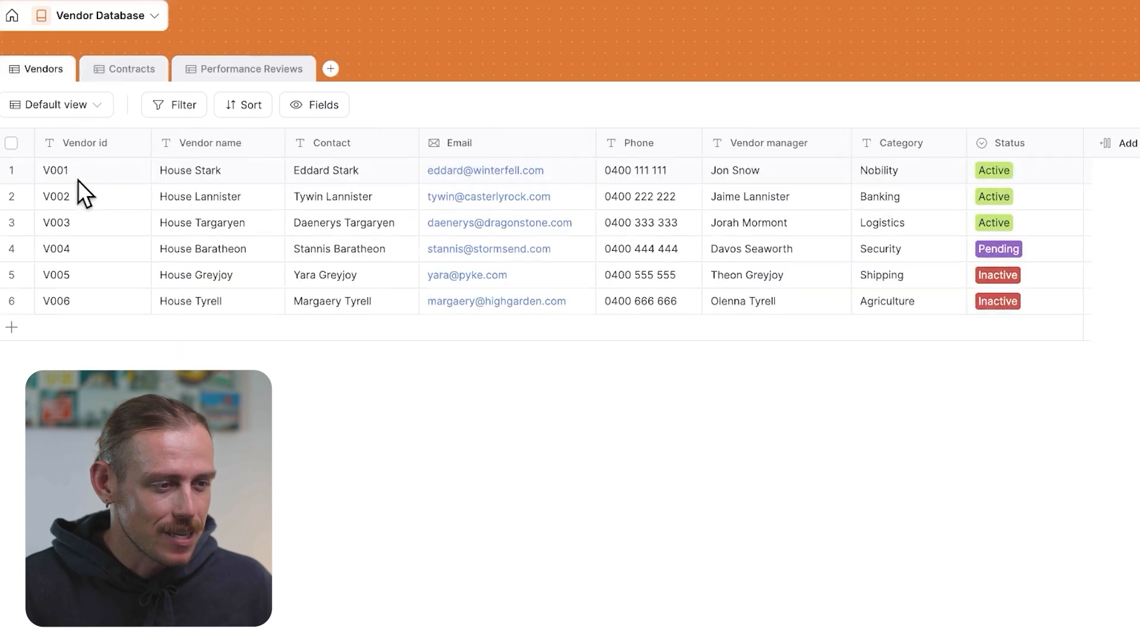
Add a Link to another record field in Performance Reviews using Vendors as the source table
left_click(229, 71)
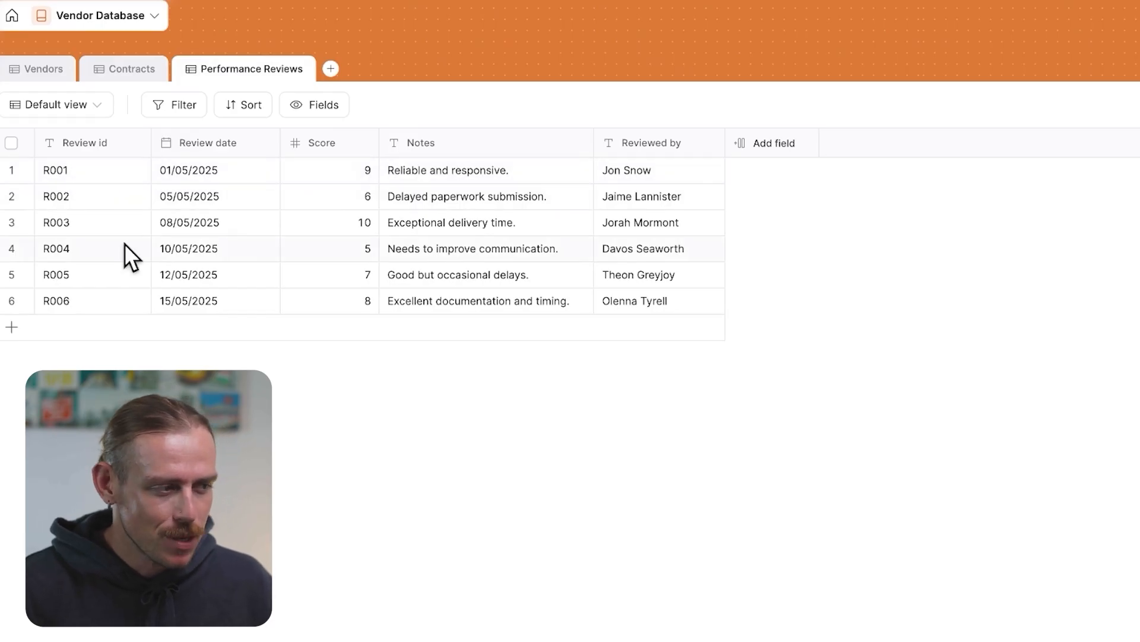
left_click(778, 152)
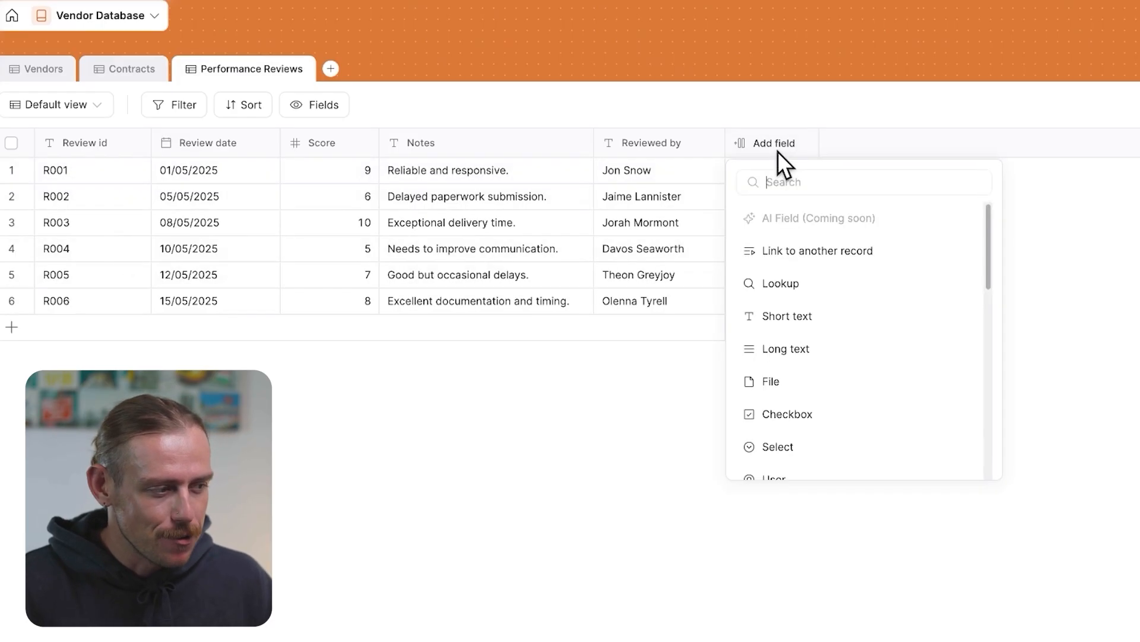
left_click(782, 259)
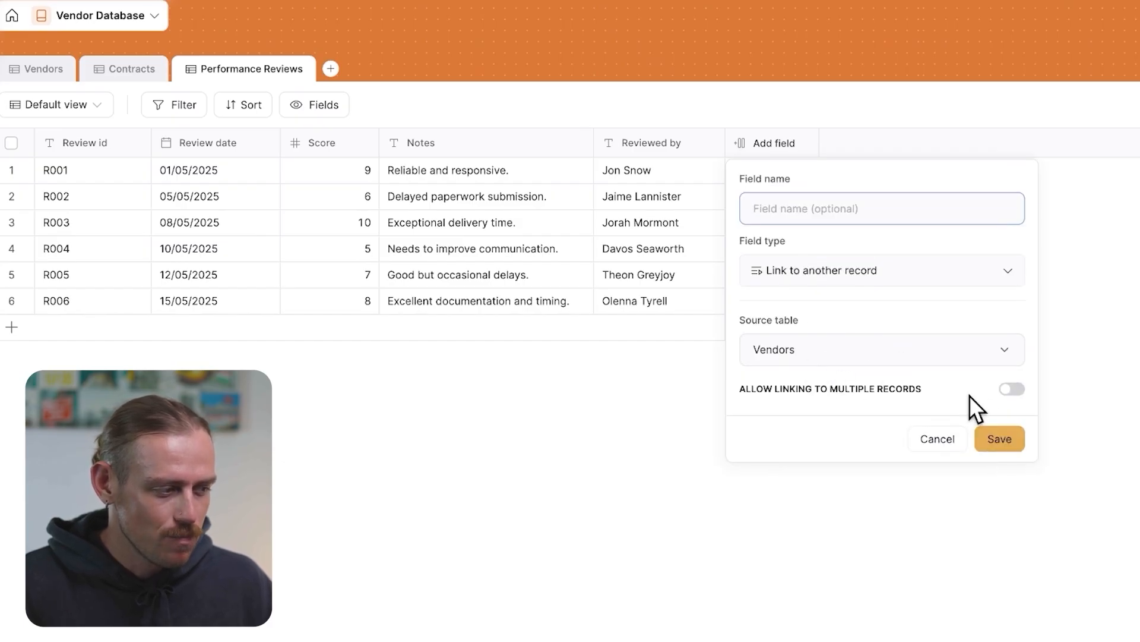
left_click(1000, 440)
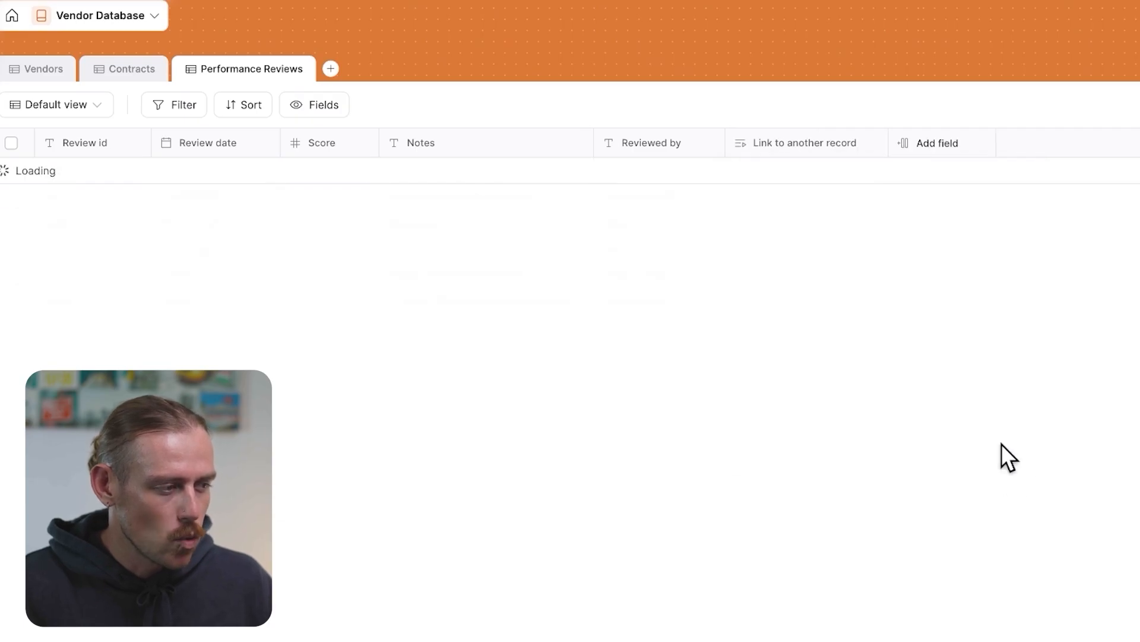
Link each performance review to its vendor record, V001 through V006
left_click(742, 172)
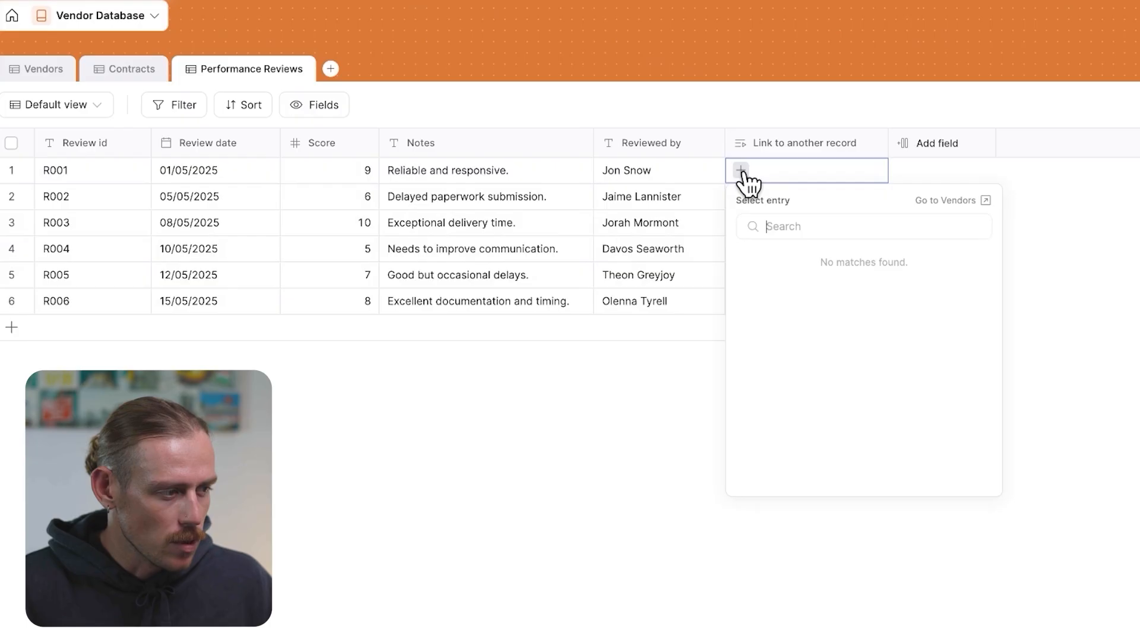
left_click(816, 272)
left_click(742, 197)
left_click(838, 318)
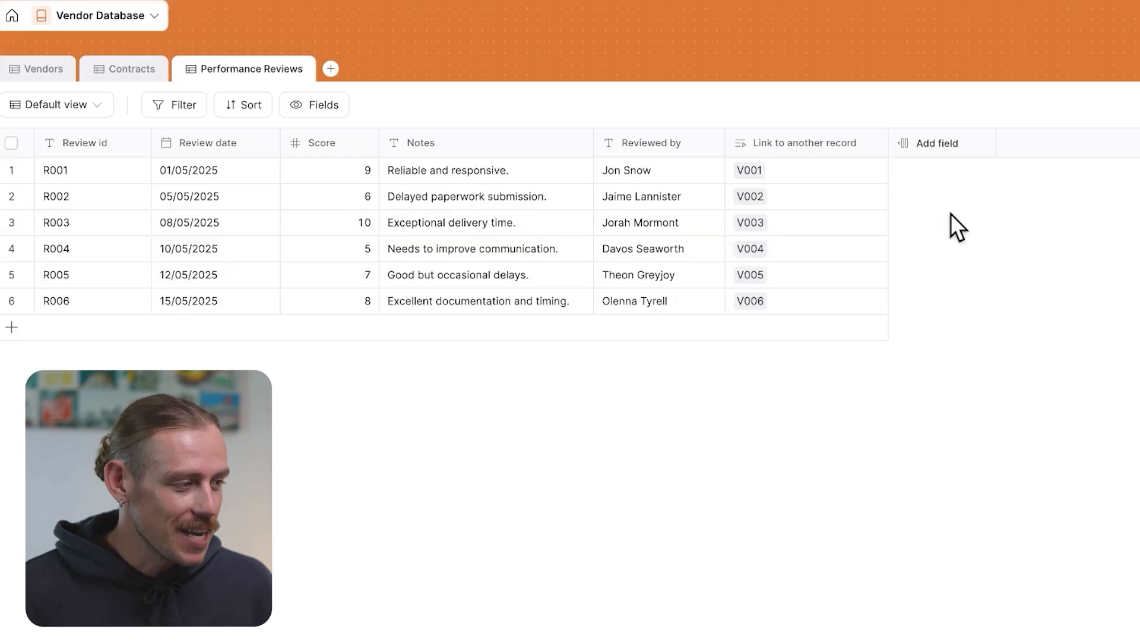
Add a Lookup field in Performance Reviews that pulls Vendor name from Vendors through the link field
left_click(930, 145)
type("look")
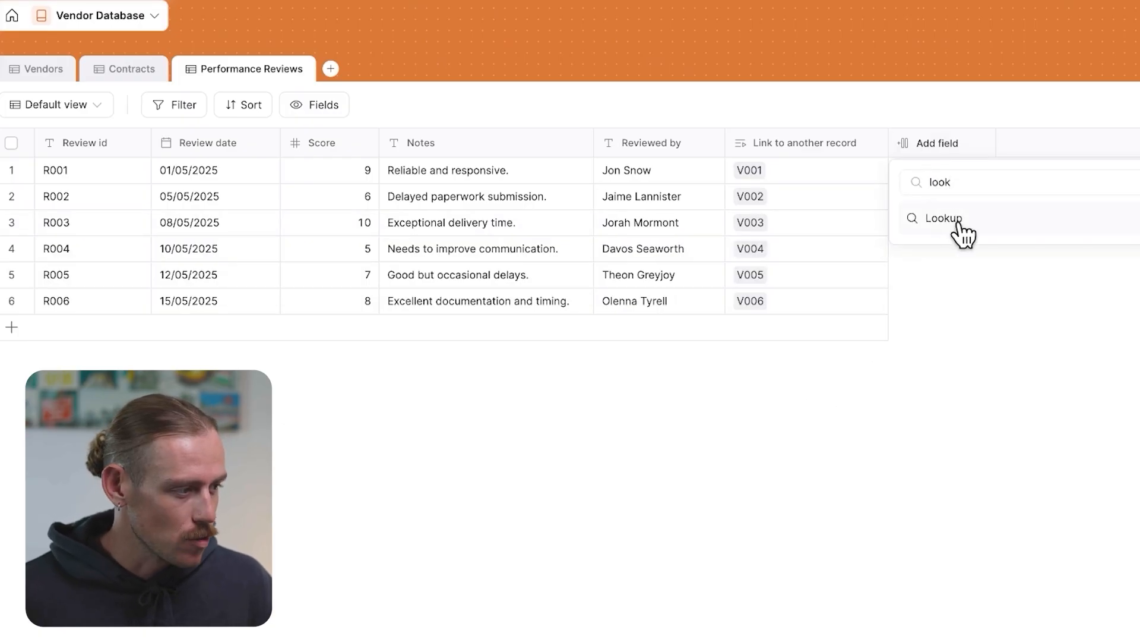
left_click(927, 218)
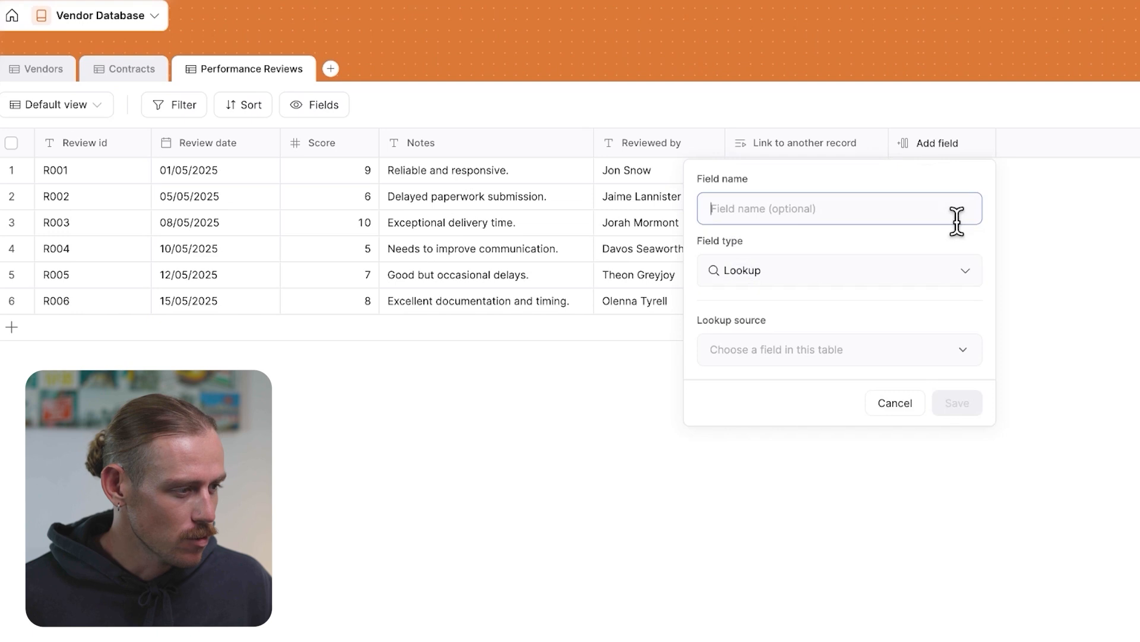
left_click(779, 354)
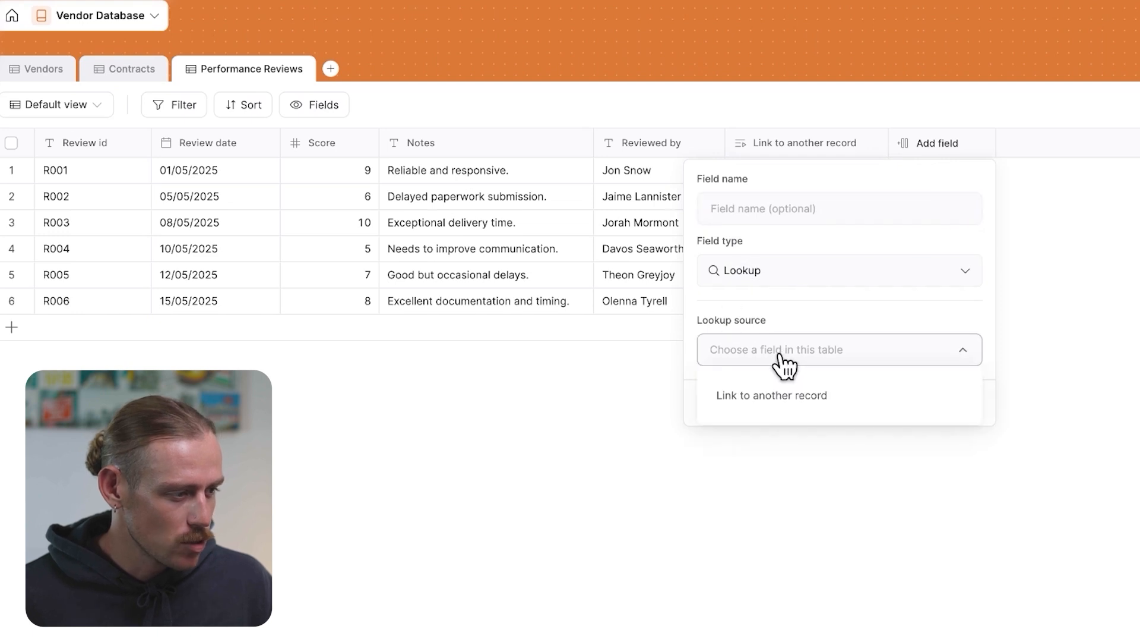
left_click(803, 394)
left_click(778, 412)
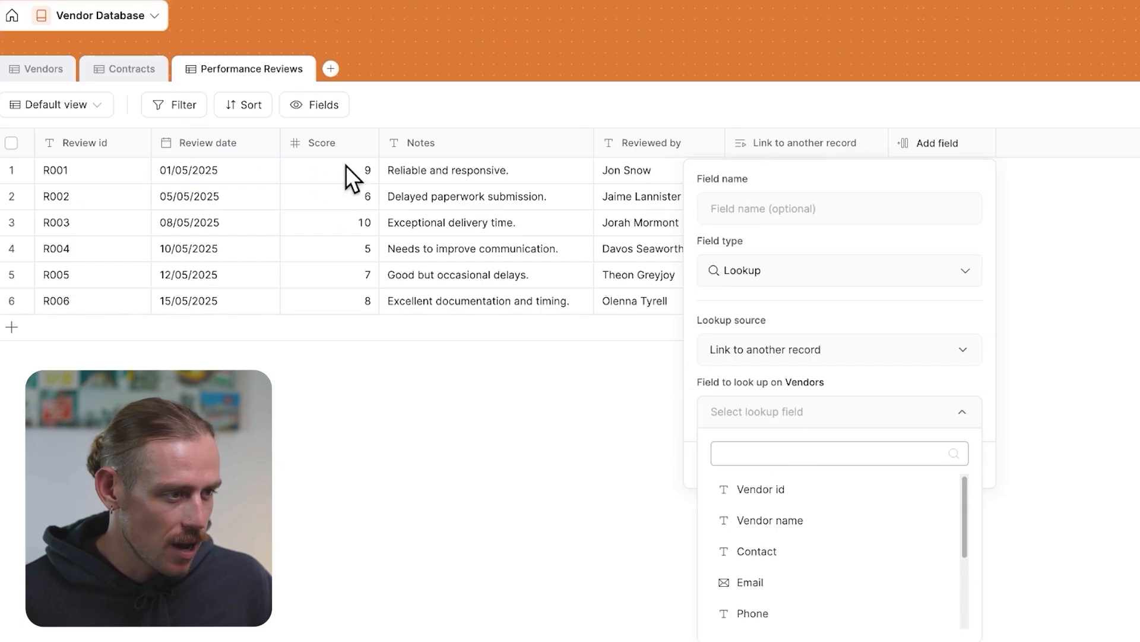
left_click(761, 489)
left_click(802, 349)
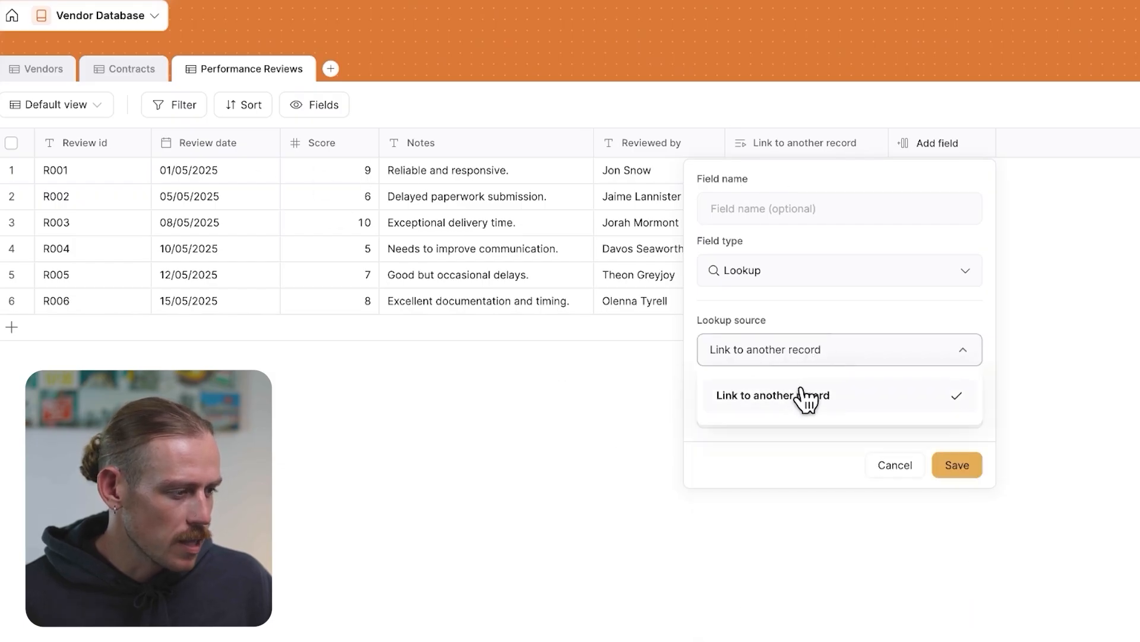
left_click(832, 396)
left_click(816, 414)
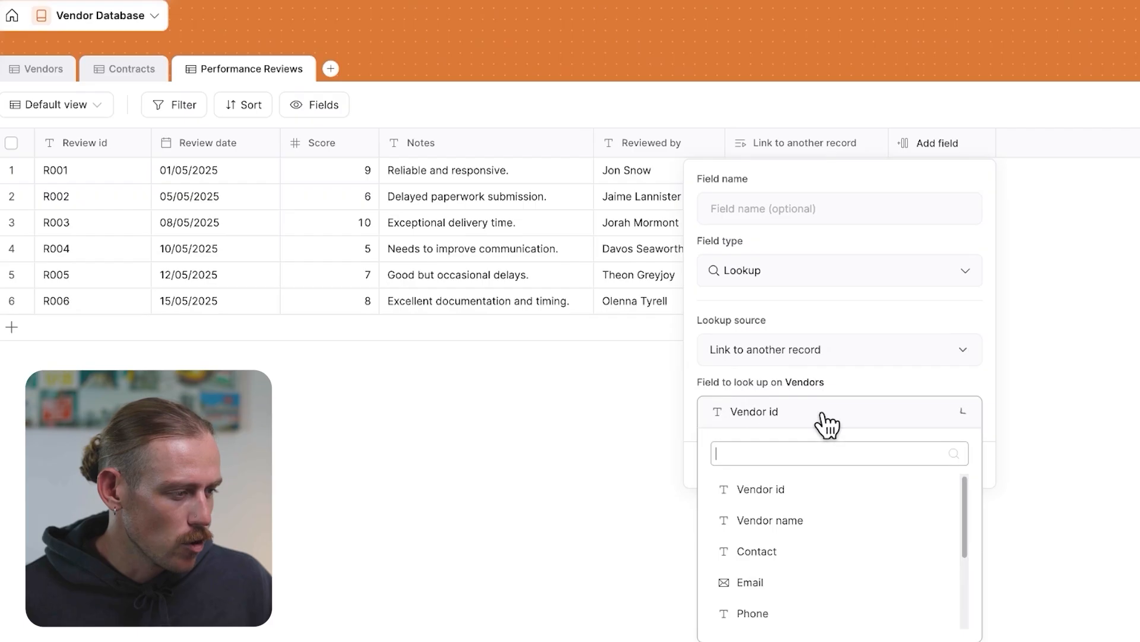
left_click(831, 521)
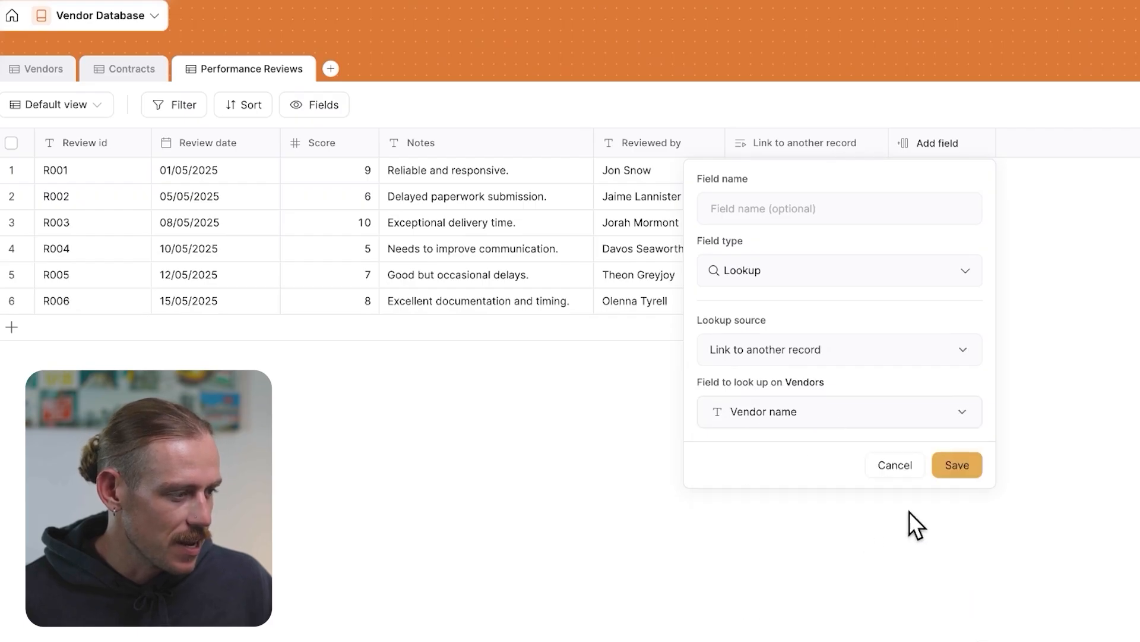
left_click(955, 465)
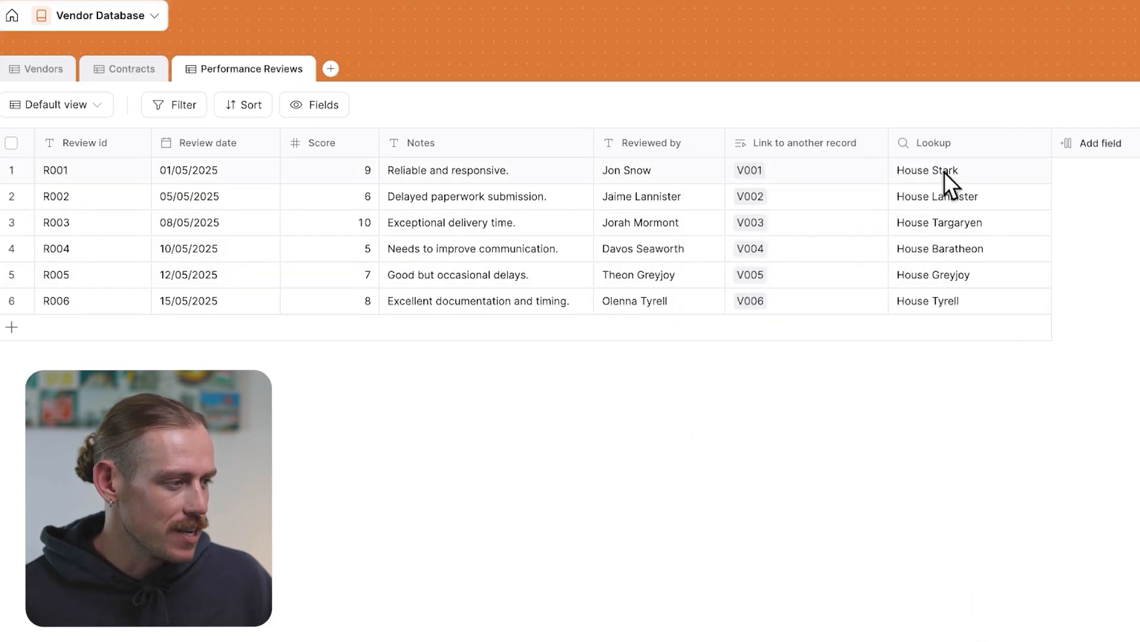
Add a second Lookup field in Performance Reviews that pulls Vendor manager through the same link field
left_click(45, 70)
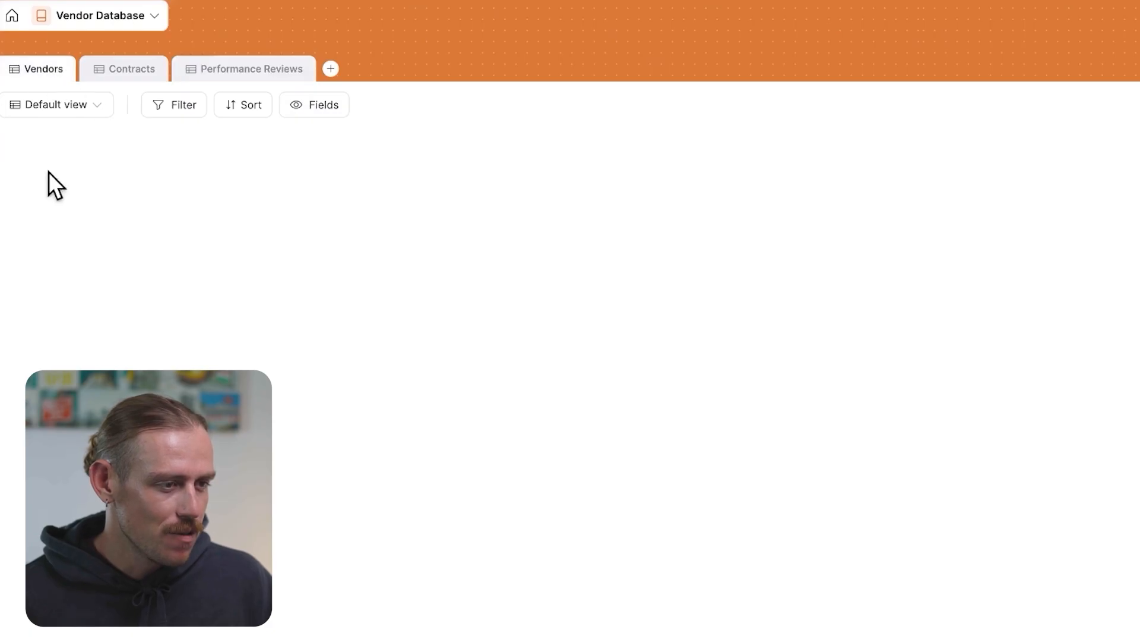
left_click(214, 74)
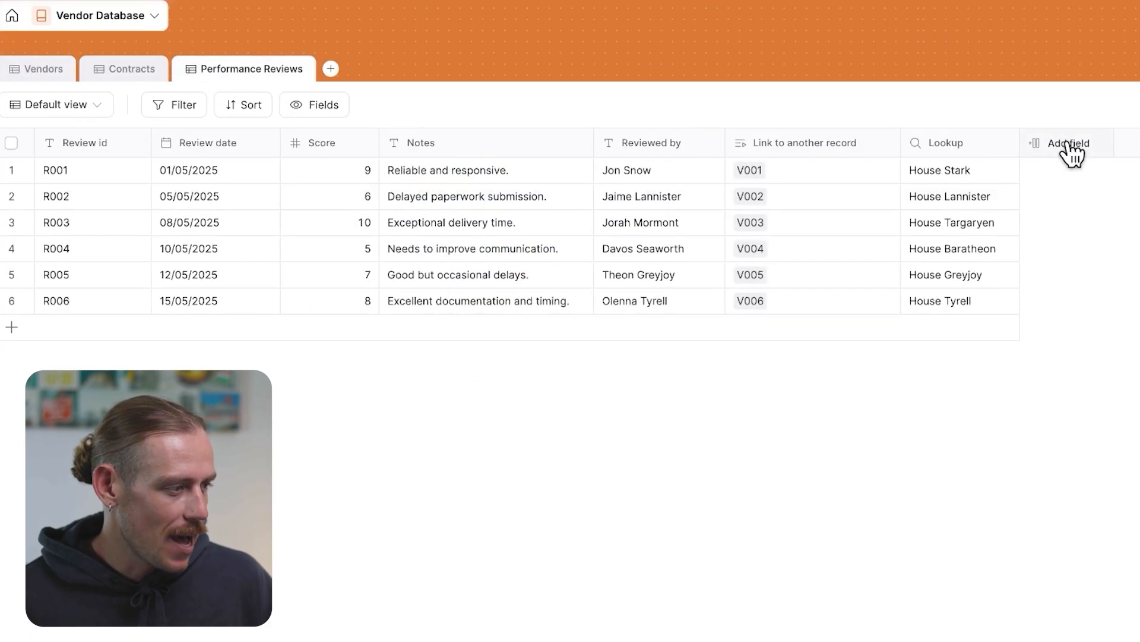
left_click(1069, 146)
type("look")
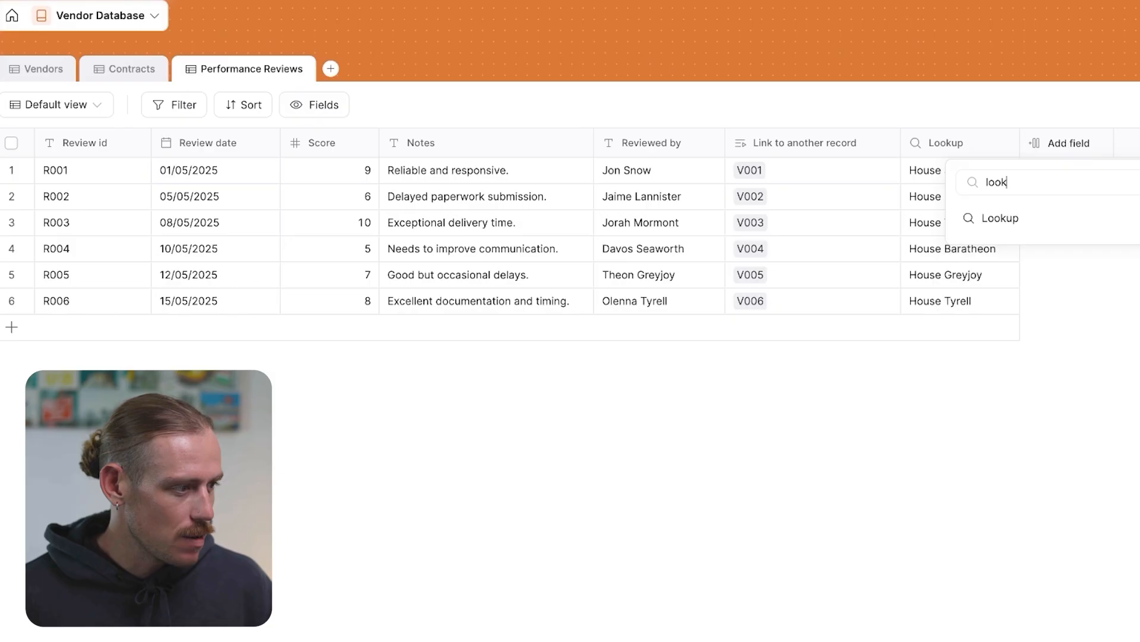
left_click(1071, 219)
left_click(956, 356)
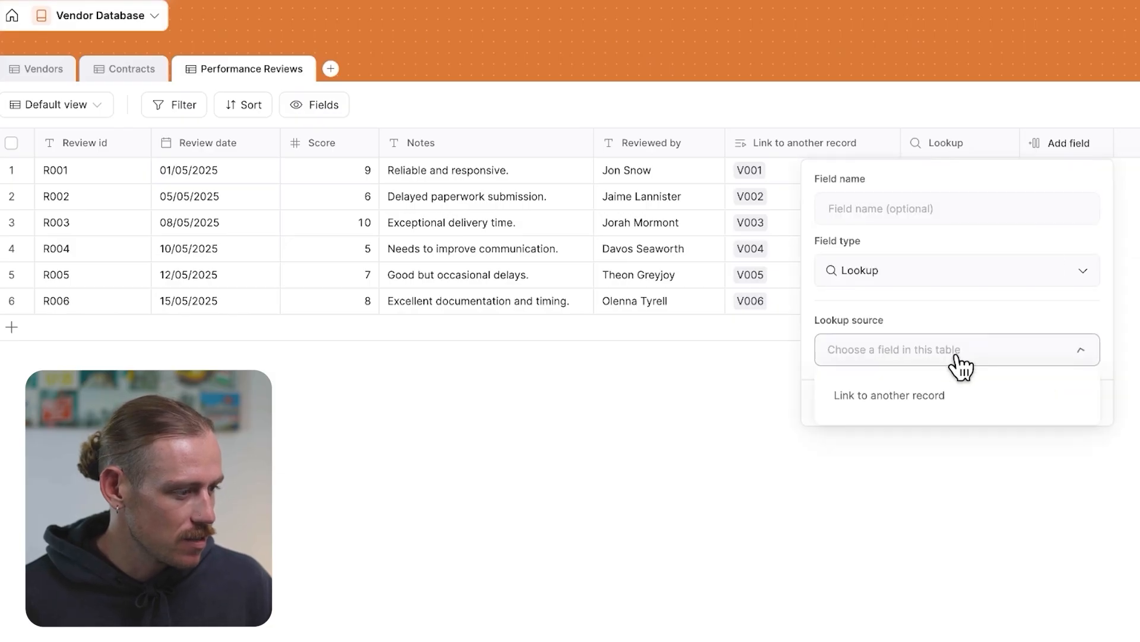
left_click(940, 408)
left_click(974, 413)
scroll(950, 543, "down", 3)
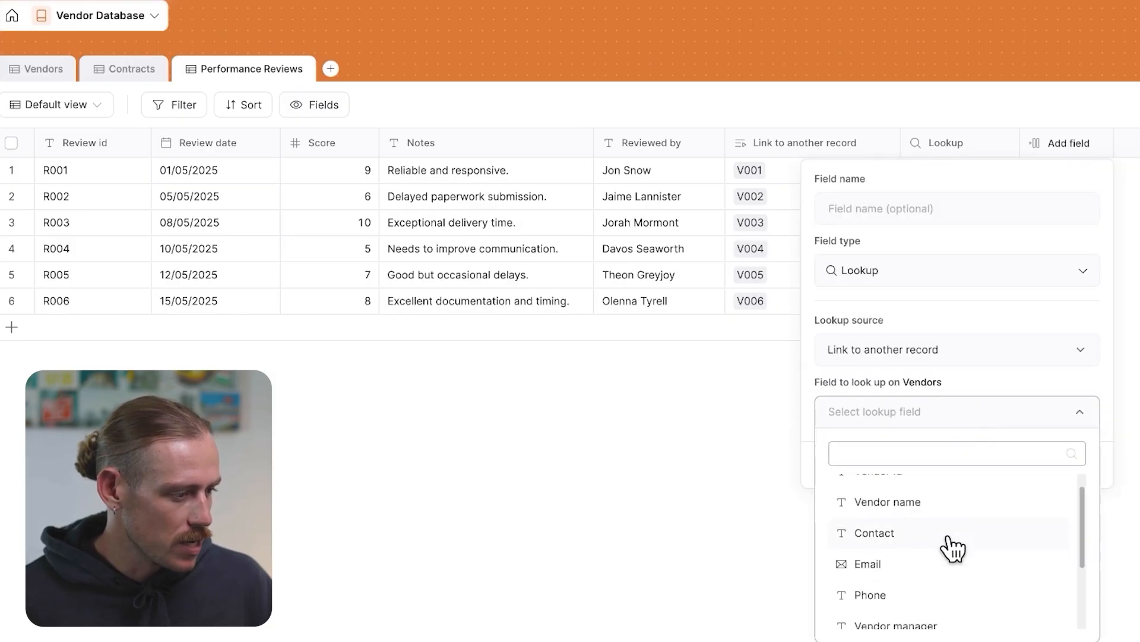
left_click(949, 533)
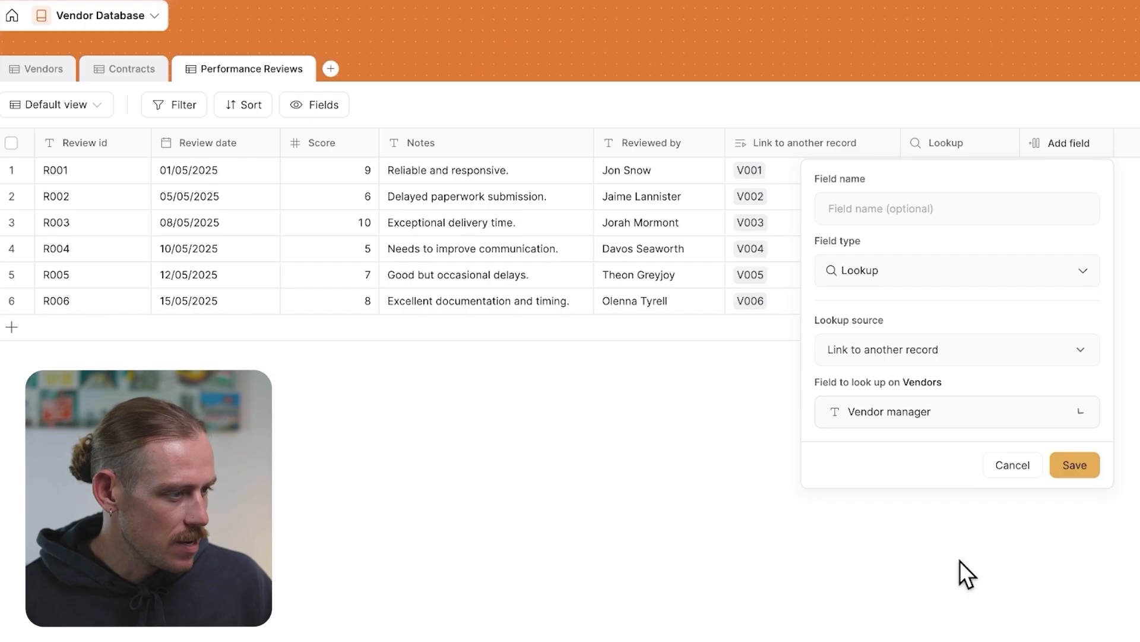
left_click(1076, 463)
Rename the Link to another record field to Vendor ID
scroll(986, 353, "right", 2)
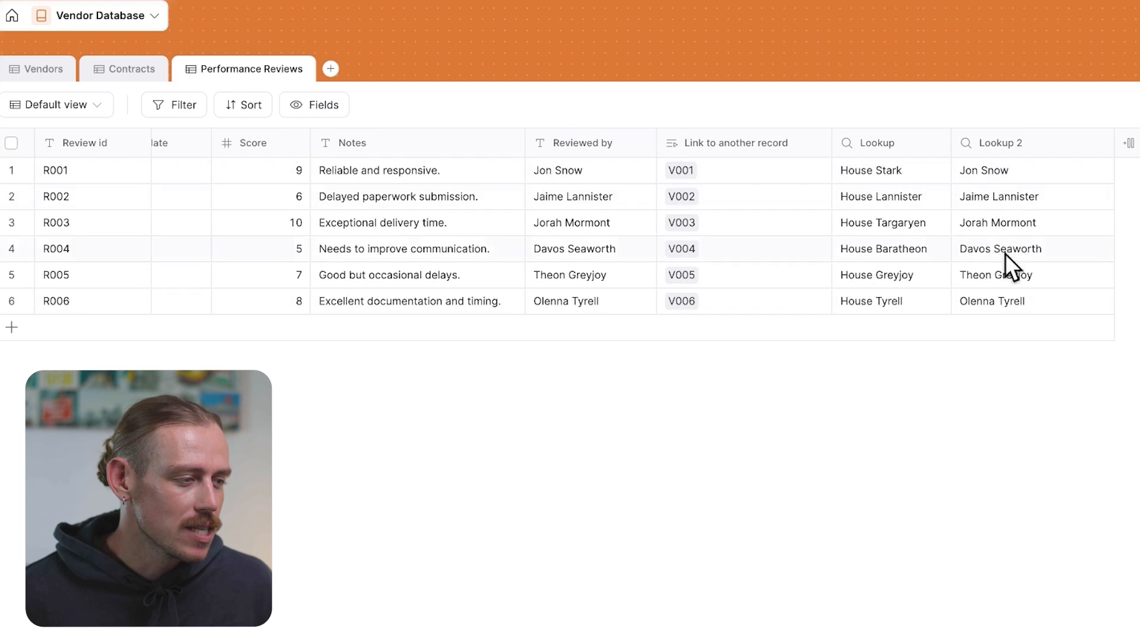
left_click(816, 146)
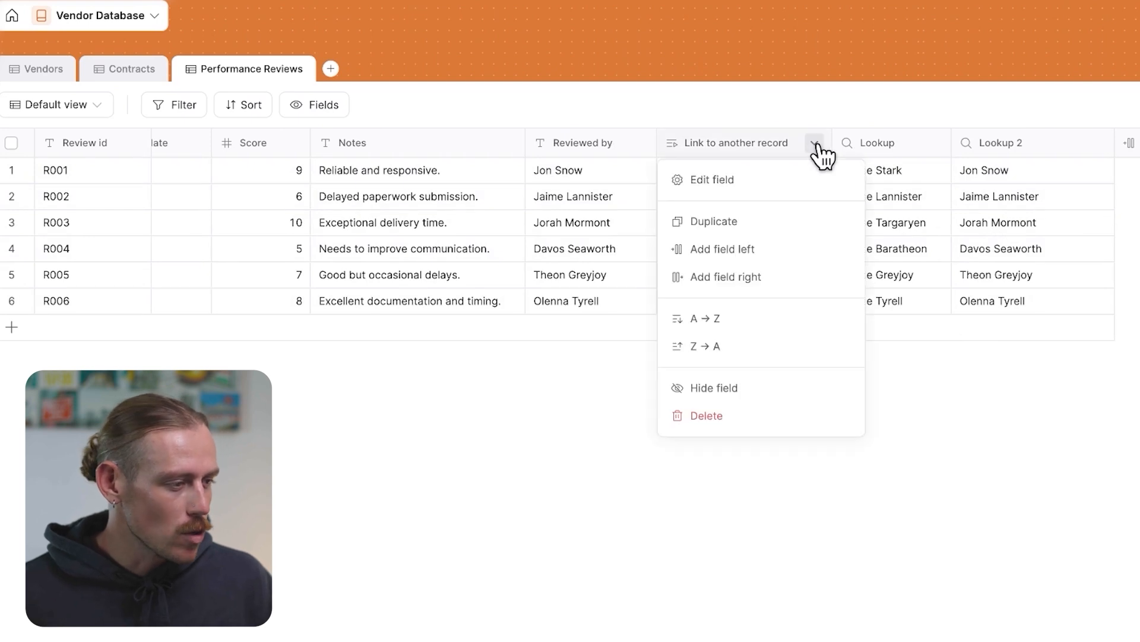
left_click(739, 180)
left_click_drag(811, 205, 664, 207)
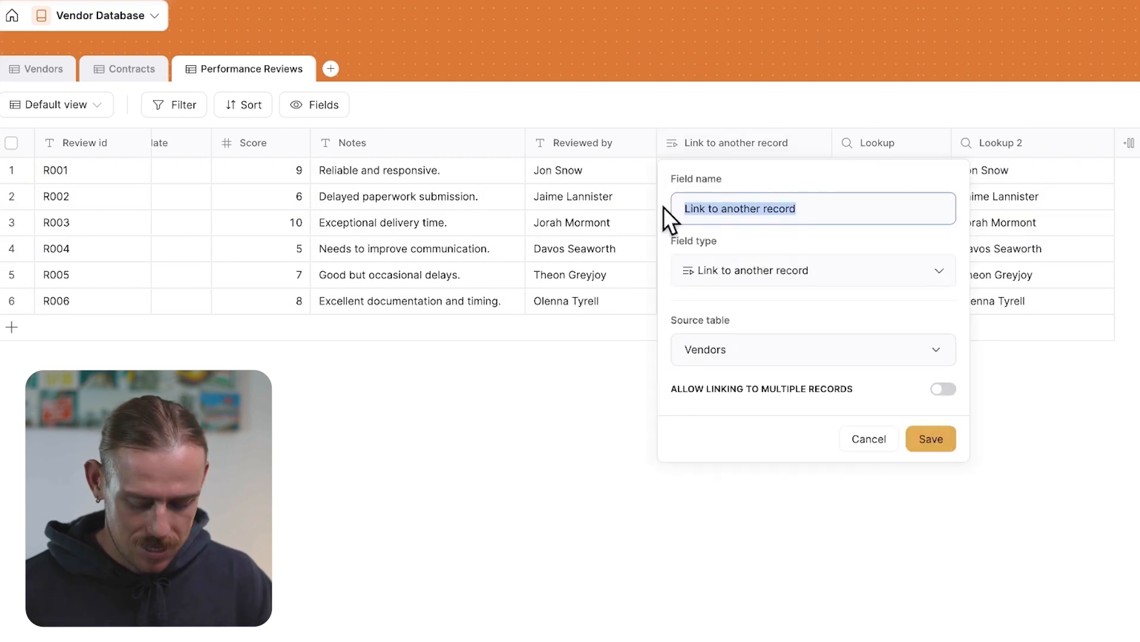
type("Vendor ID")
key("Return")
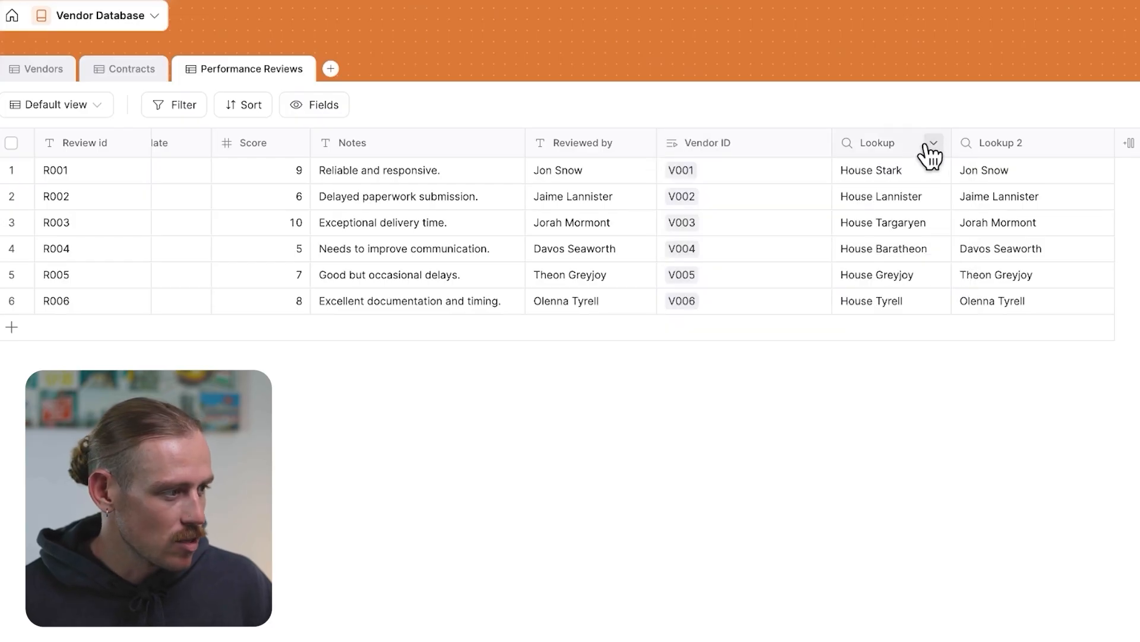
Rename the first Lookup field to Vendor Name and confirm the field update
left_click(929, 150)
left_click(923, 179)
key("ctrl+a")
type("Vendor Name")
key("Return")
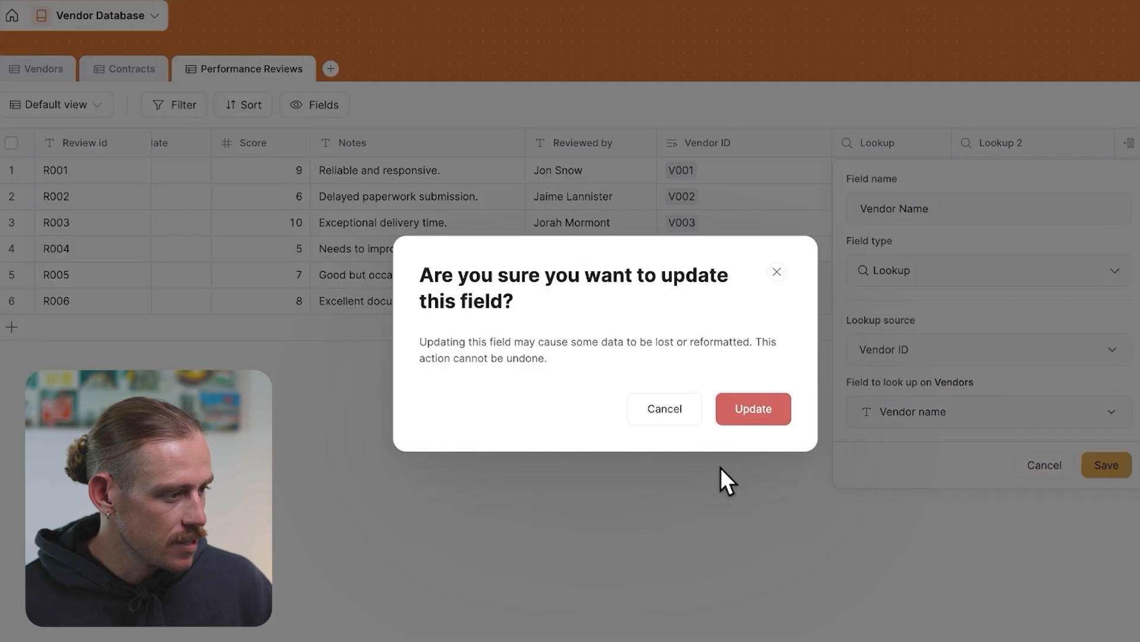
left_click(746, 406)
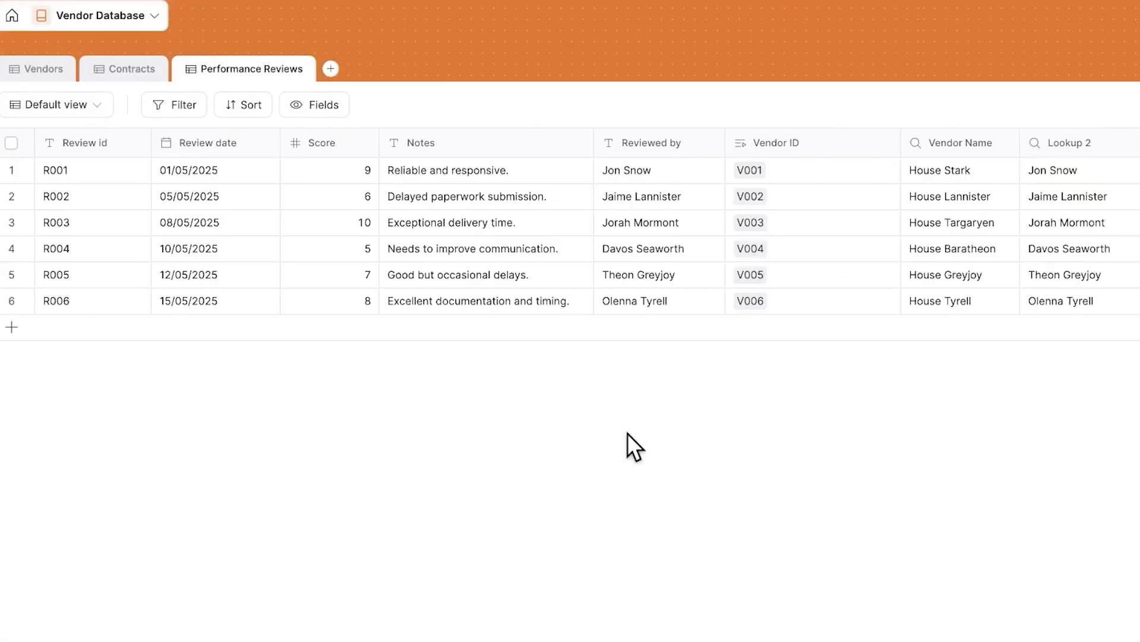
In the Vendors table, add a filter condition showing only records where Status is Active
left_click(38, 71)
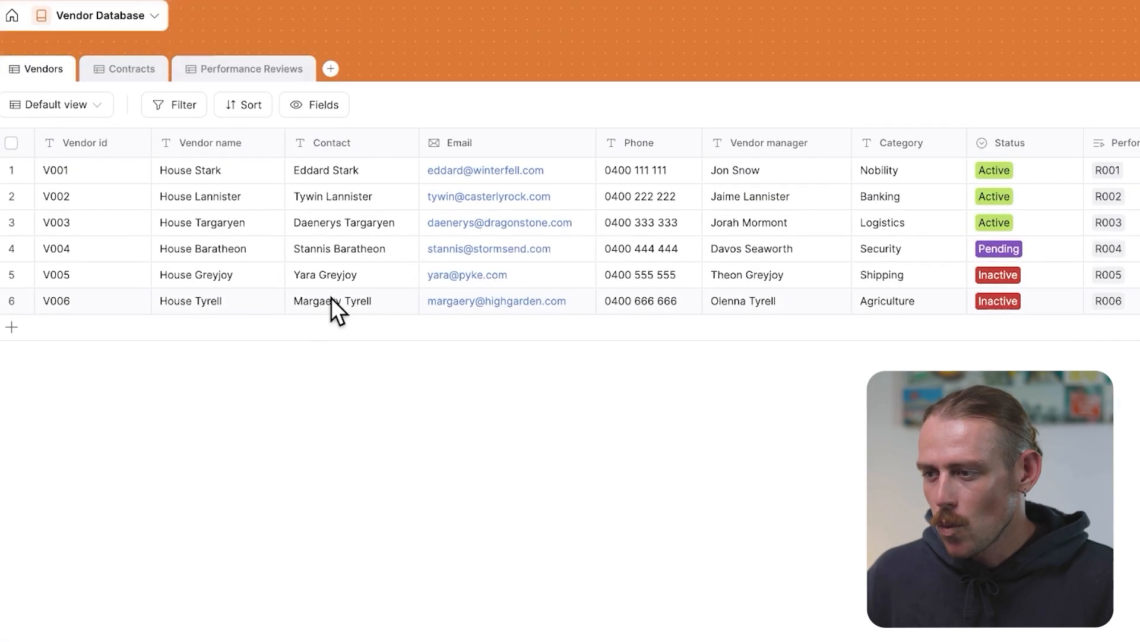
left_click(182, 110)
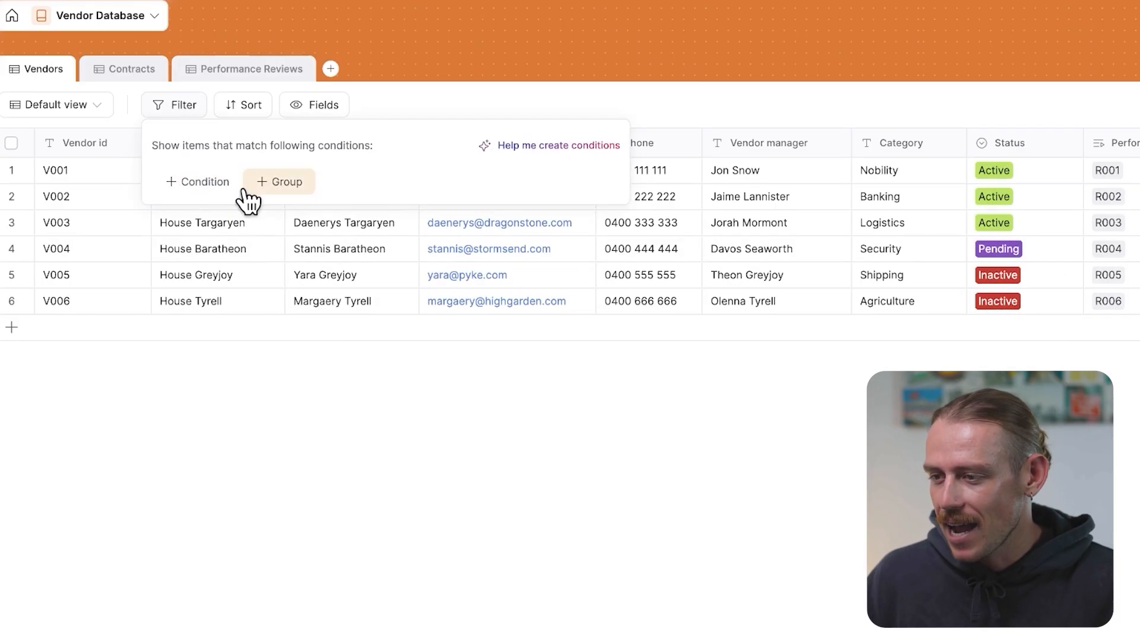
left_click(203, 189)
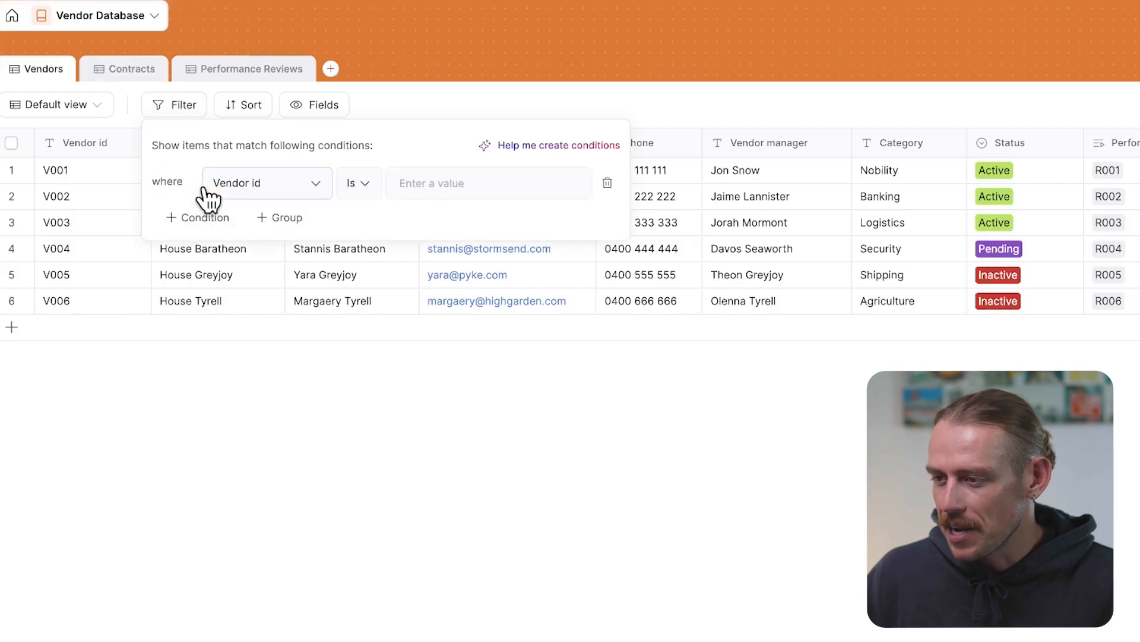
left_click(297, 195)
scroll(279, 386, "down", 1)
left_click(281, 465)
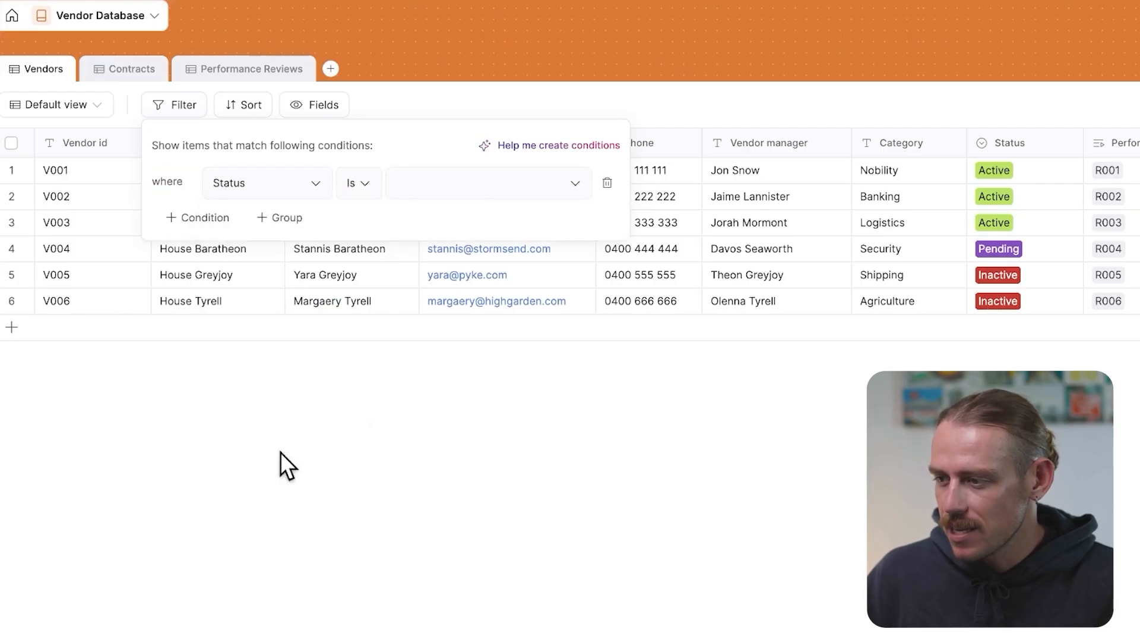
left_click(482, 185)
left_click(452, 225)
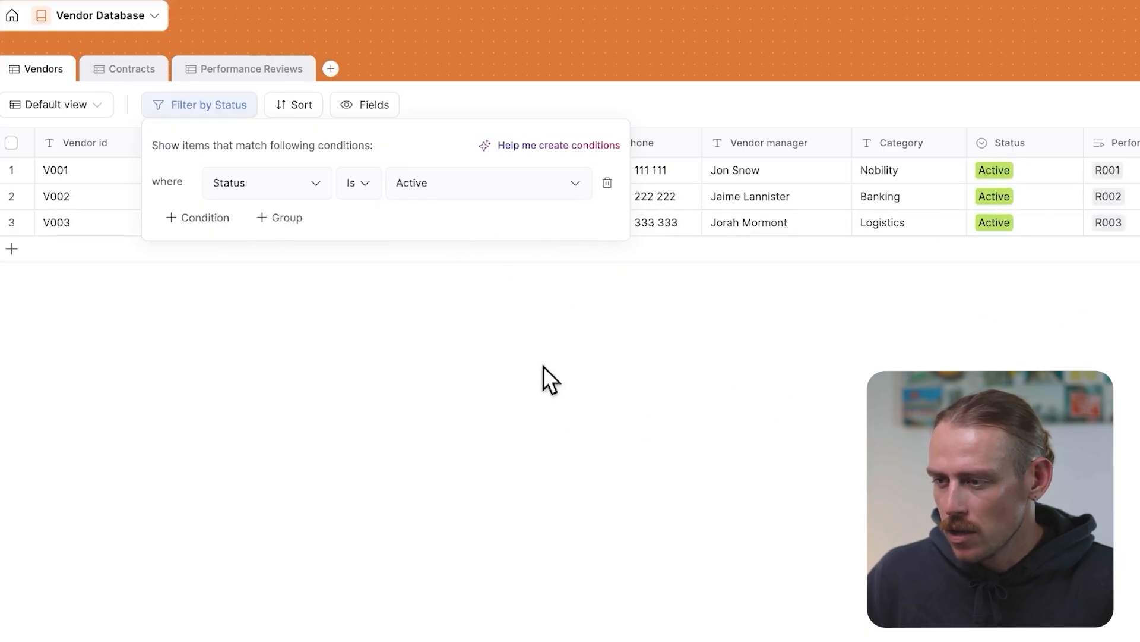
Rename the Vendors default view to Active Vendors
left_click(97, 104)
left_click(96, 106)
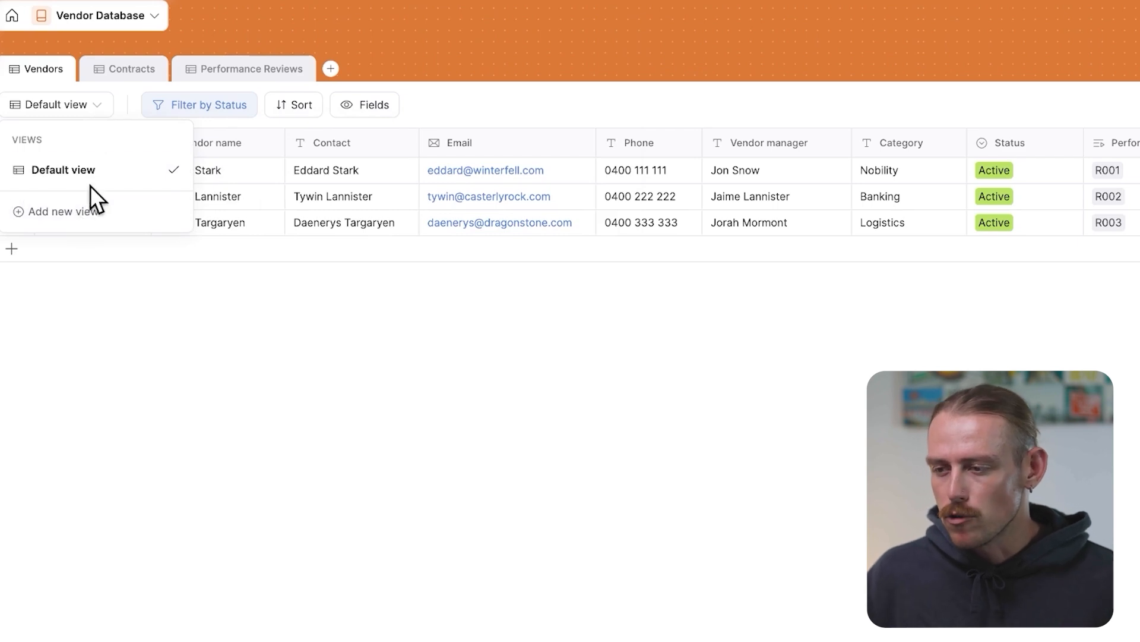
left_click(173, 171)
left_click(244, 173)
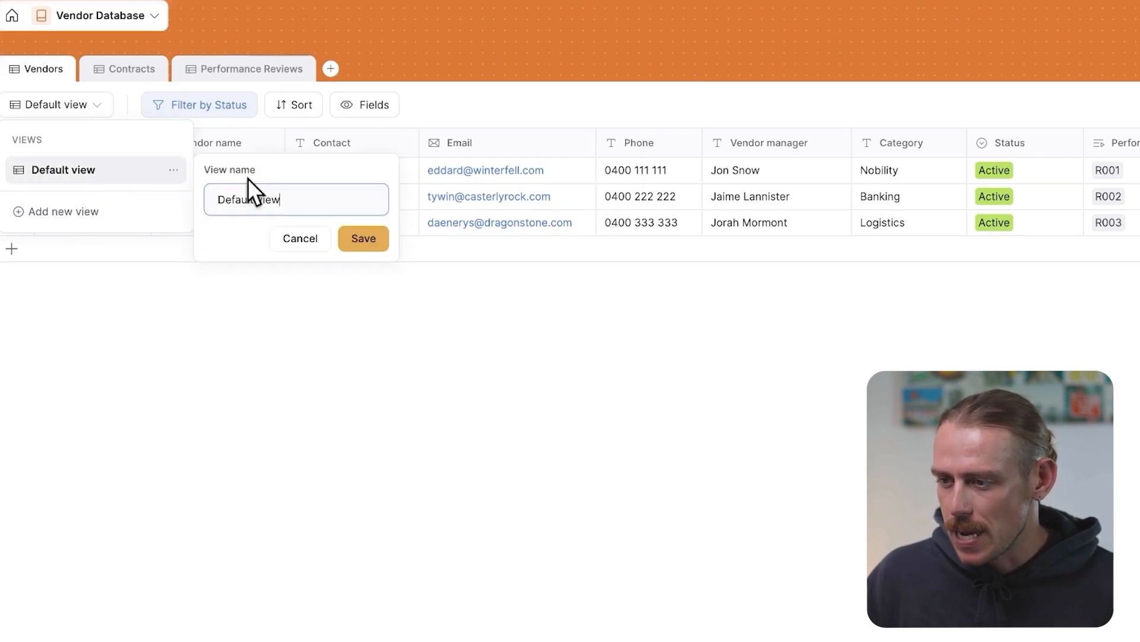
key("ctrl+a")
type("A")
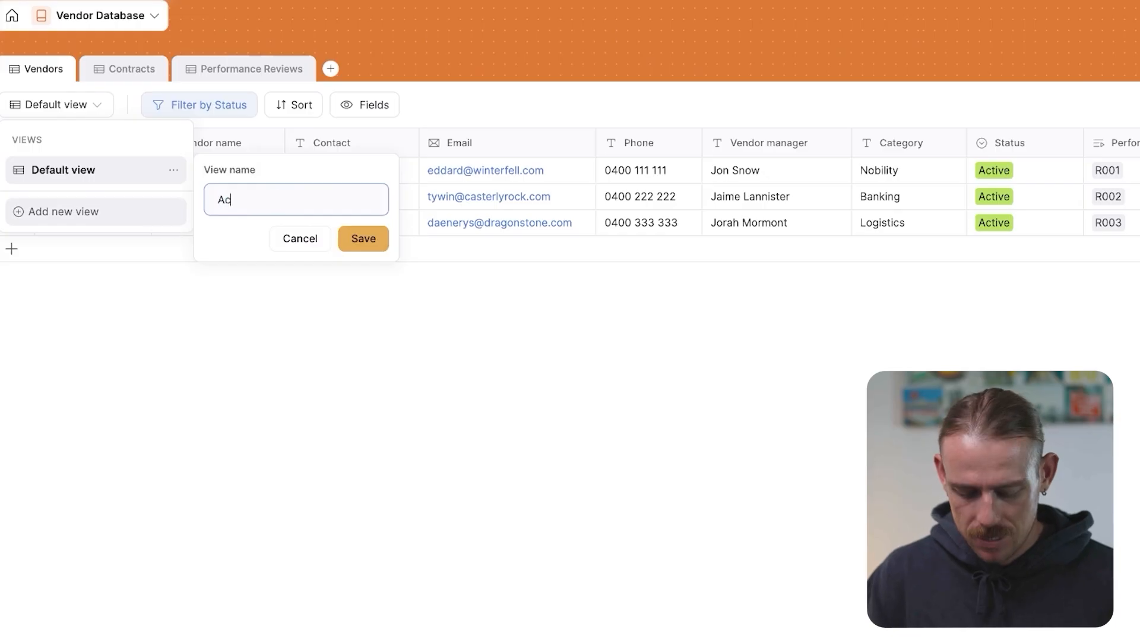
left_click(359, 239)
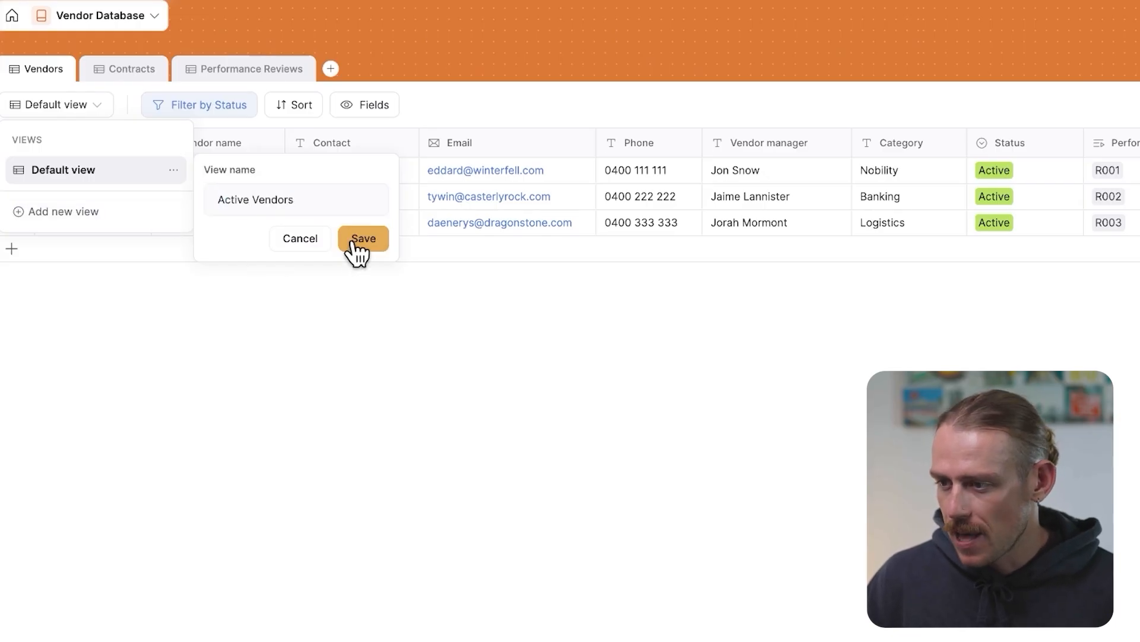
Add a new view to the Vendors table named Pending Vendors
left_click(83, 212)
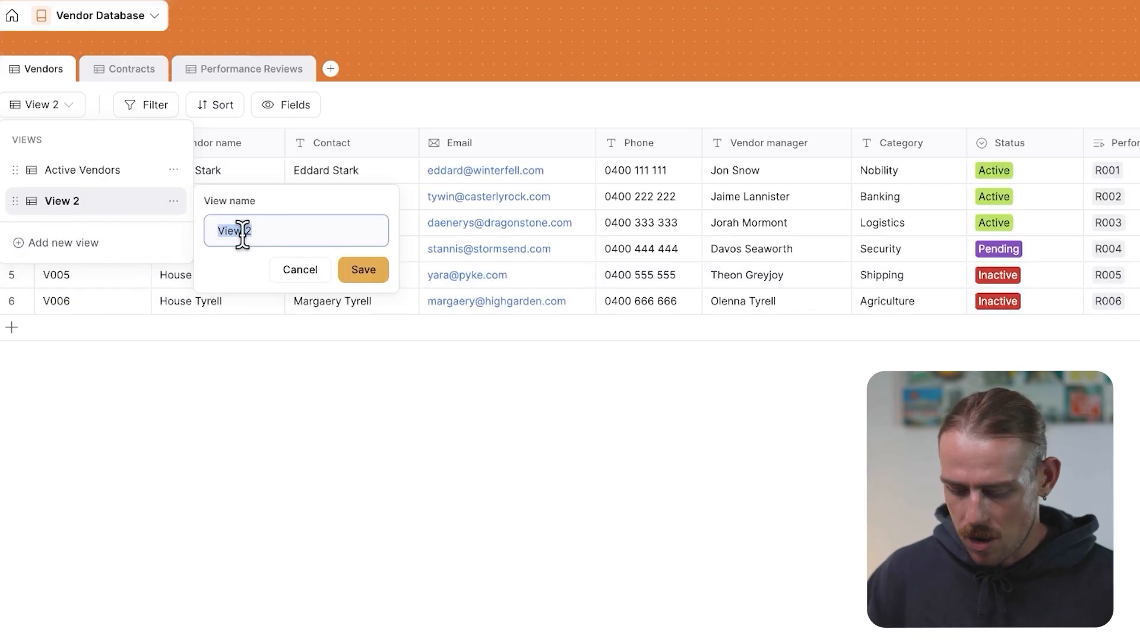
type("Pending Vendors")
left_click(364, 269)
Filter the Pending Vendors view to show only records where Status is Pending
left_click(214, 105)
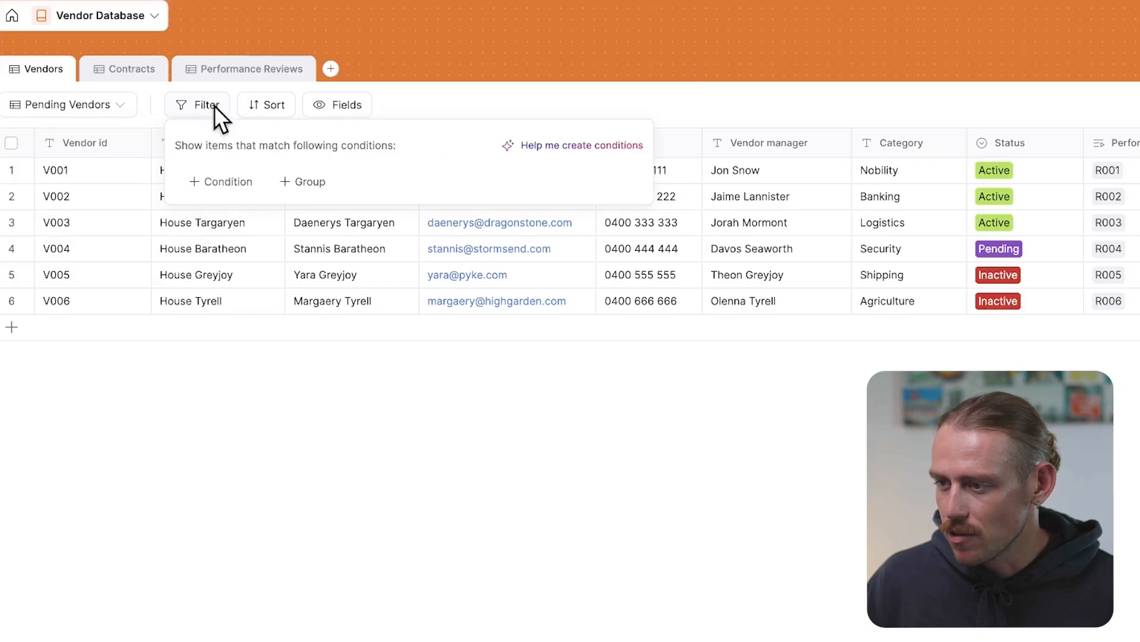
left_click(238, 182)
left_click(336, 185)
left_click(463, 184)
left_click(480, 183)
left_click(337, 184)
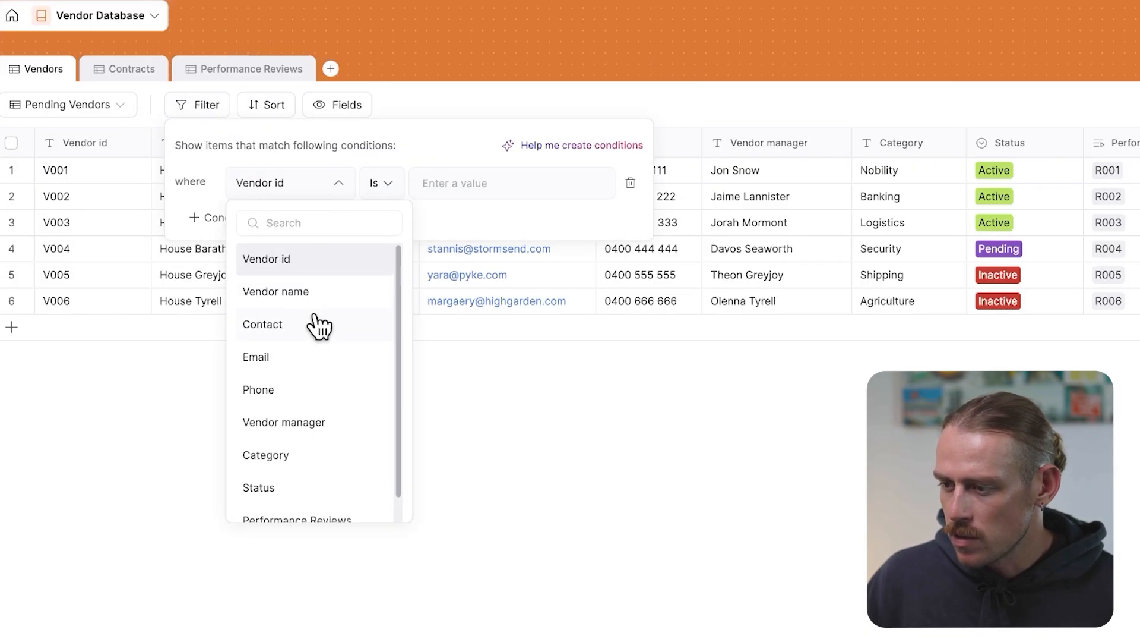
type("stat")
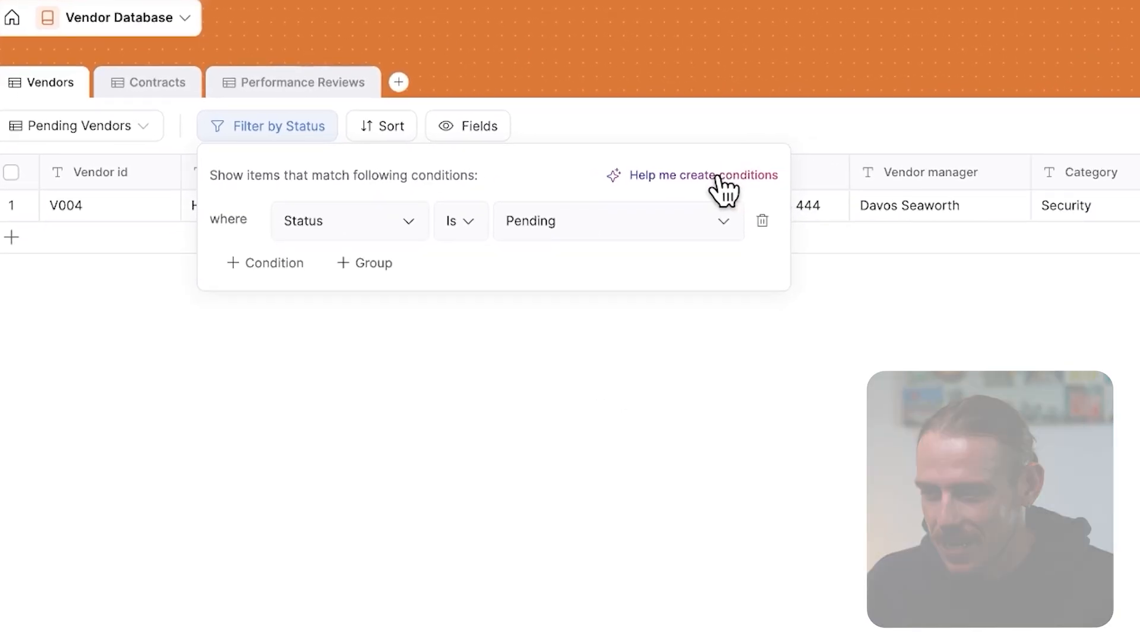
left_click(495, 445)
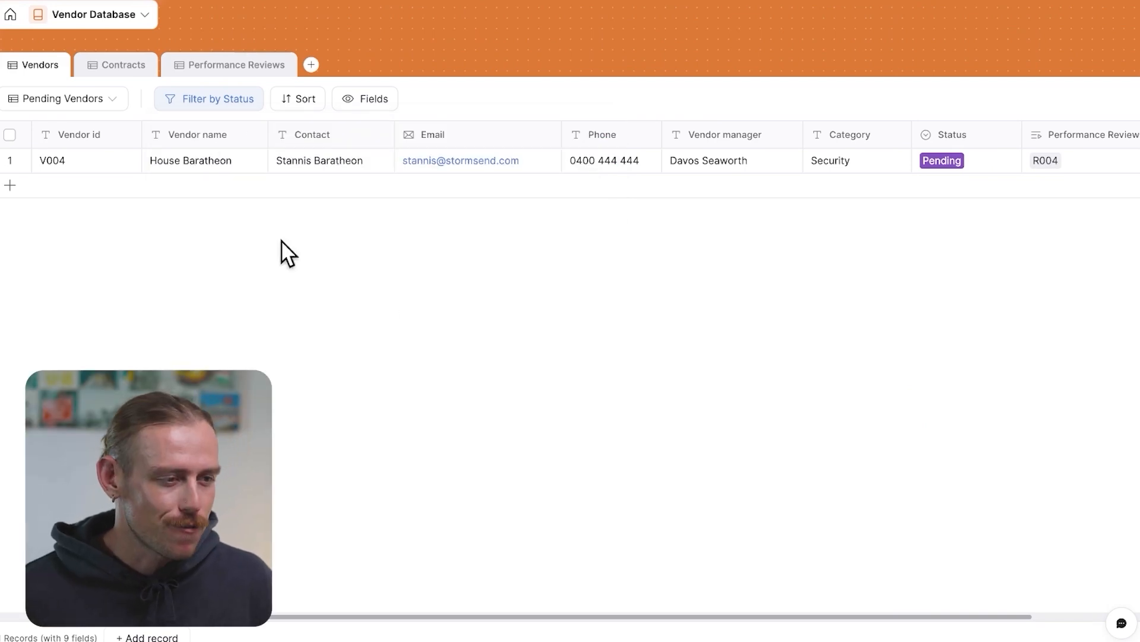
left_click(122, 66)
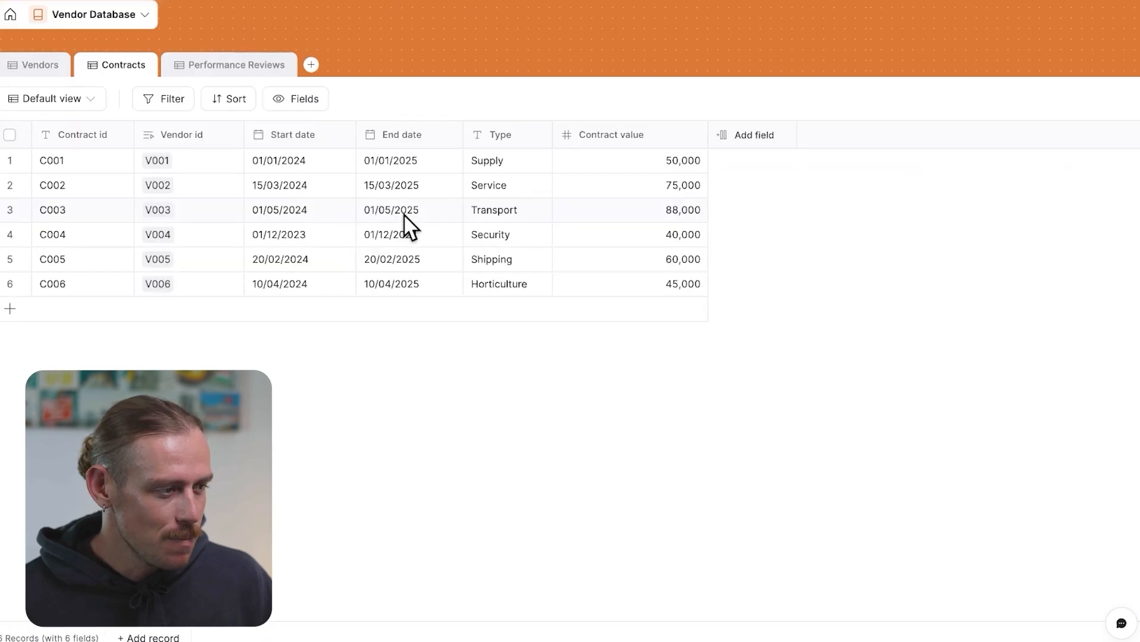
left_click(753, 142)
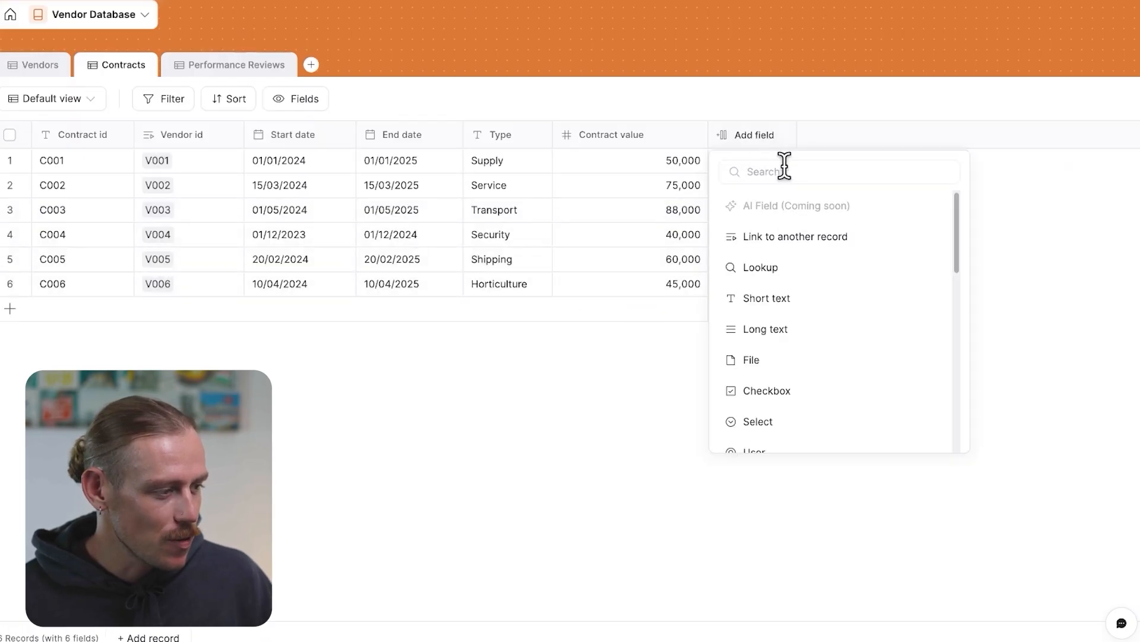
type("roll")
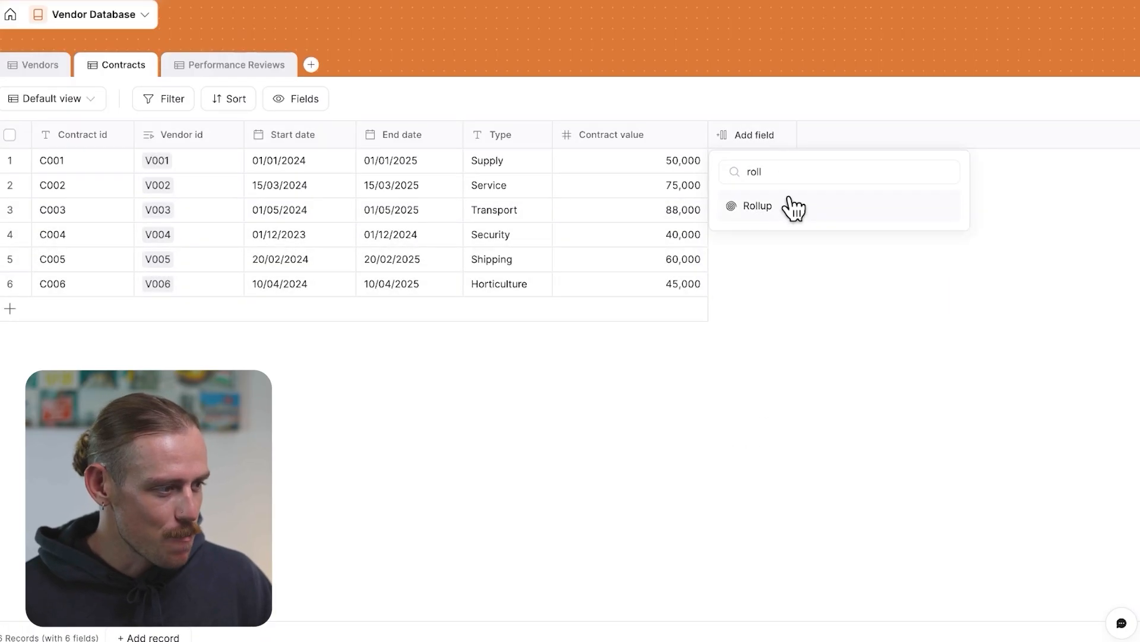
left_click(791, 202)
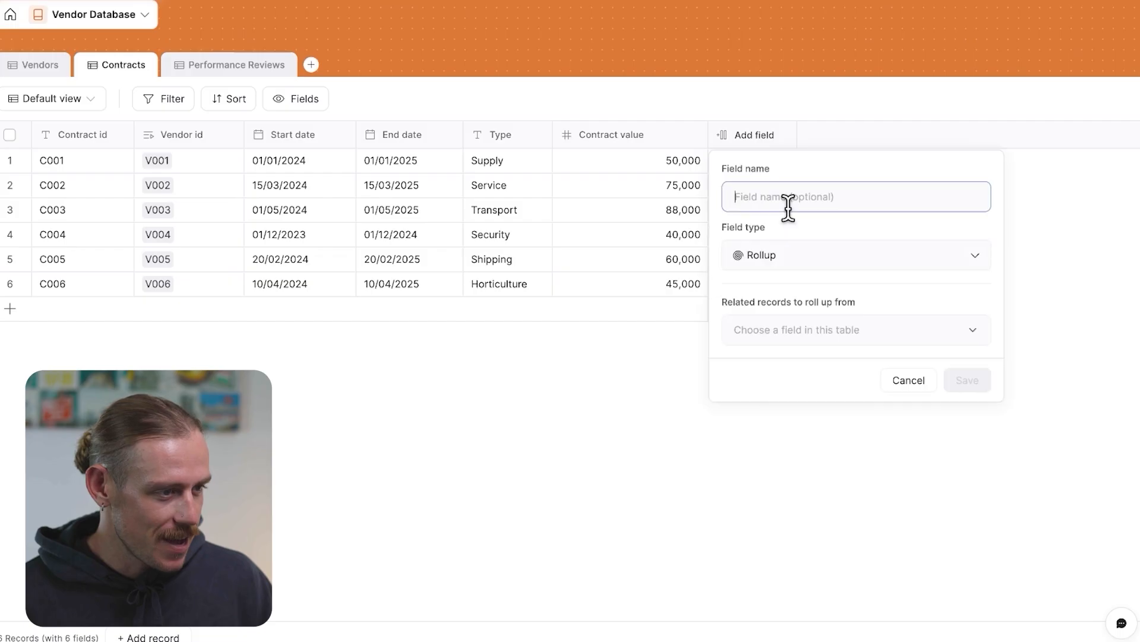
left_click(875, 333)
left_click(809, 371)
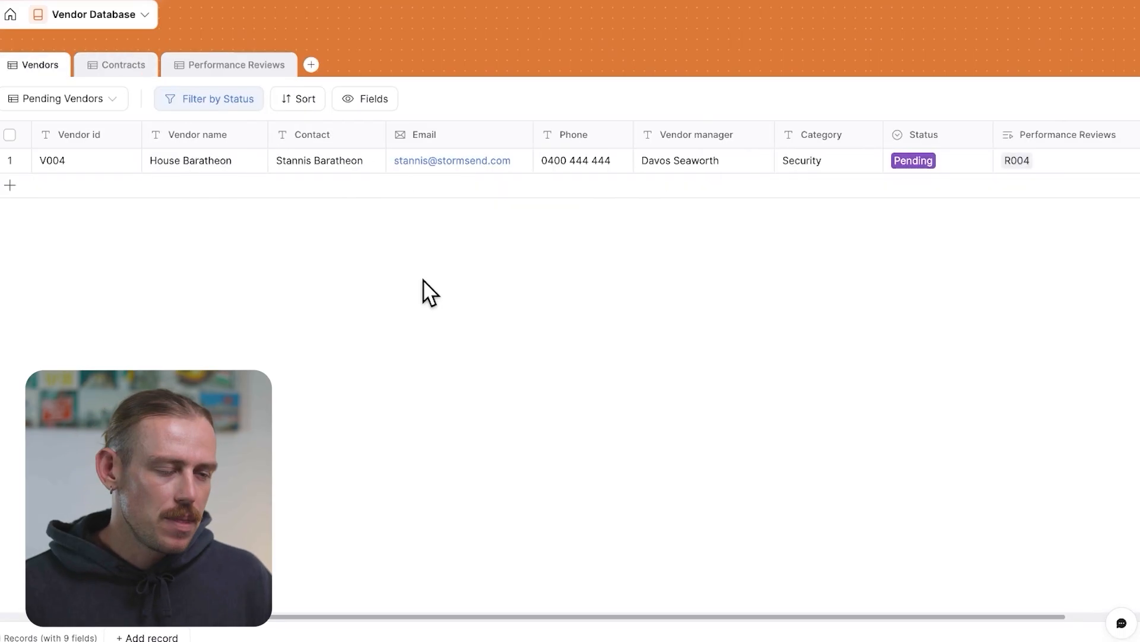
scroll(434, 293, "right", 2)
scroll(426, 280, "right", 1)
left_click(1096, 143)
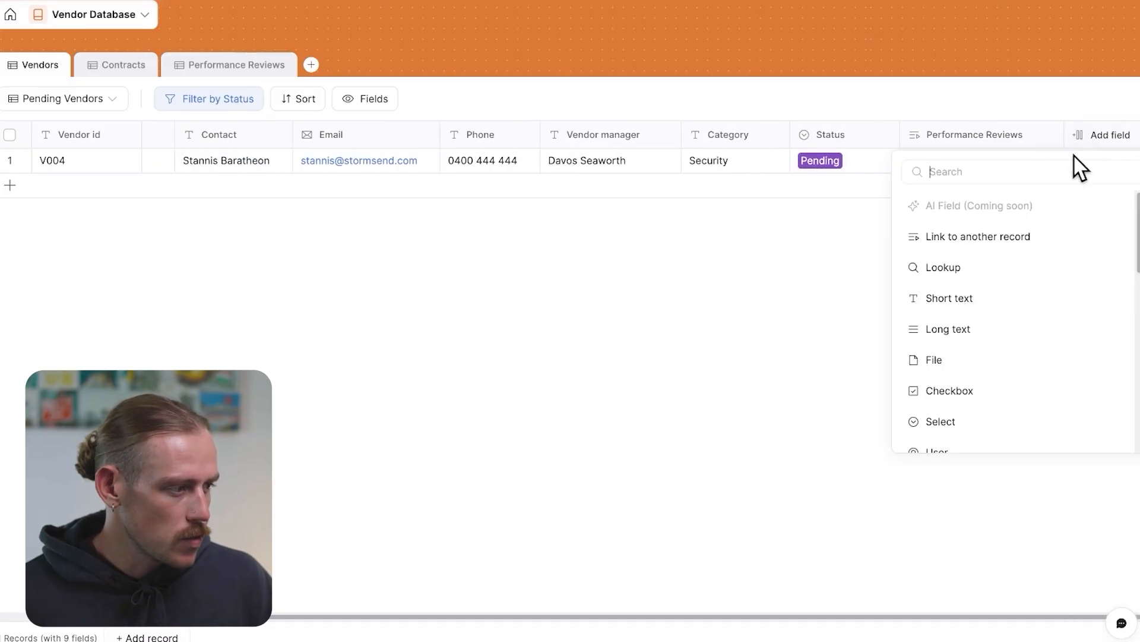
type("curr")
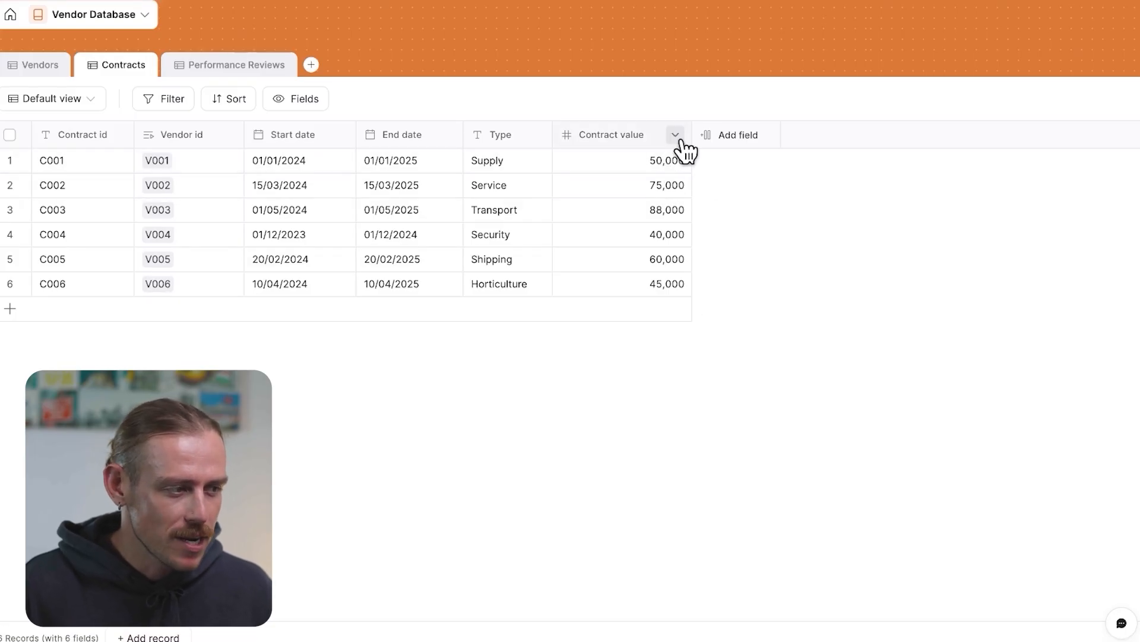
Change the Contracts table's Contract value field type to Currency and confirm the update
left_click(677, 137)
left_click(651, 176)
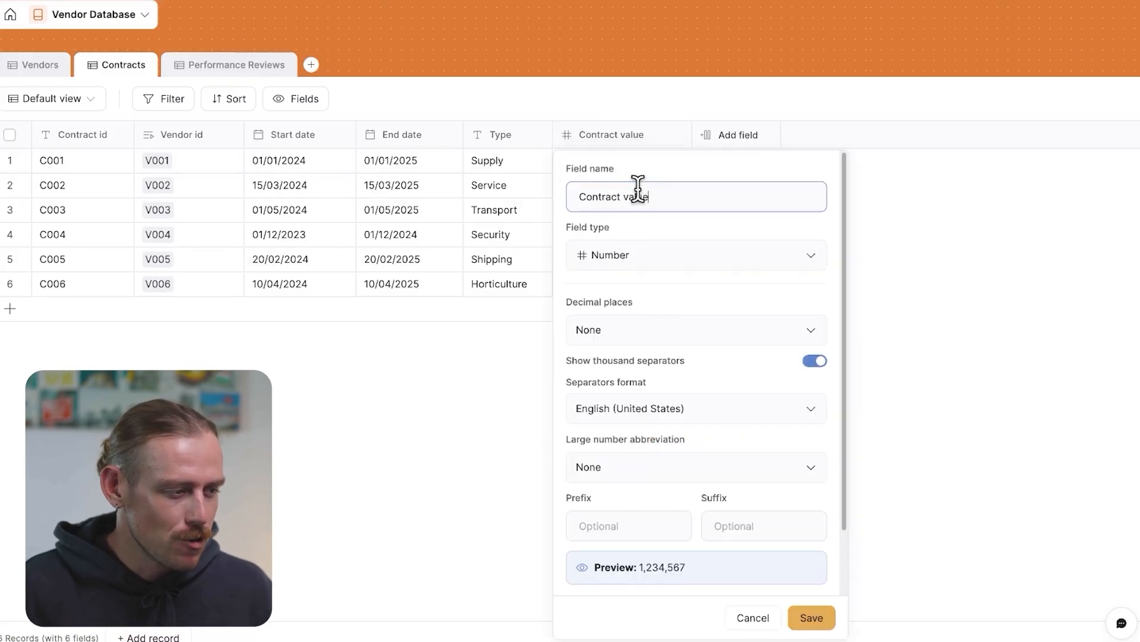
left_click(677, 262)
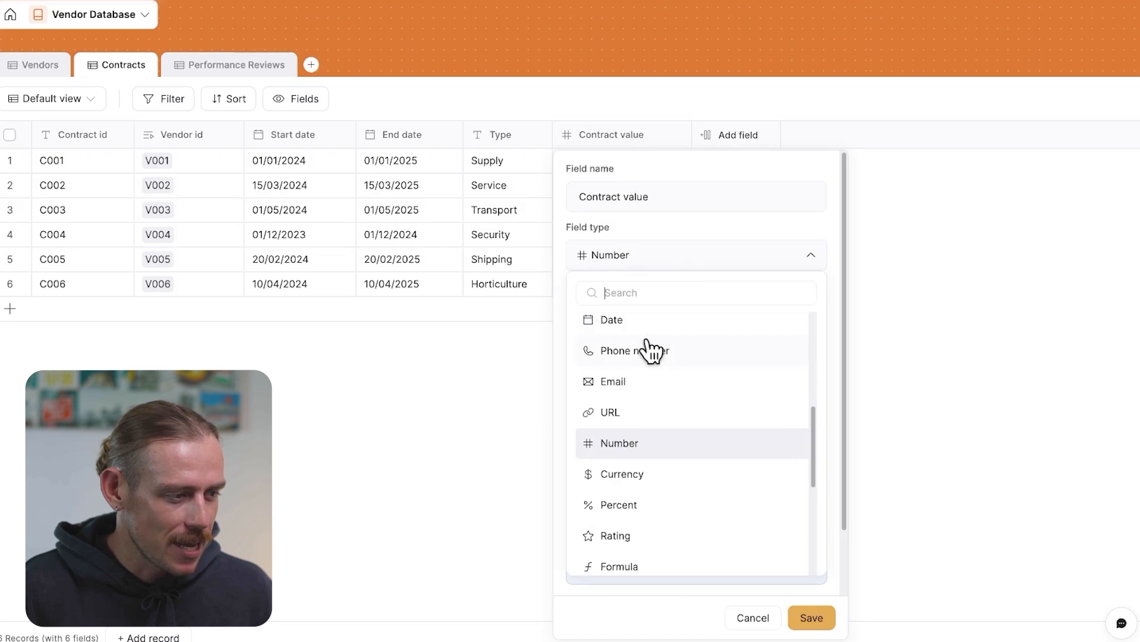
left_click(653, 474)
left_click(811, 618)
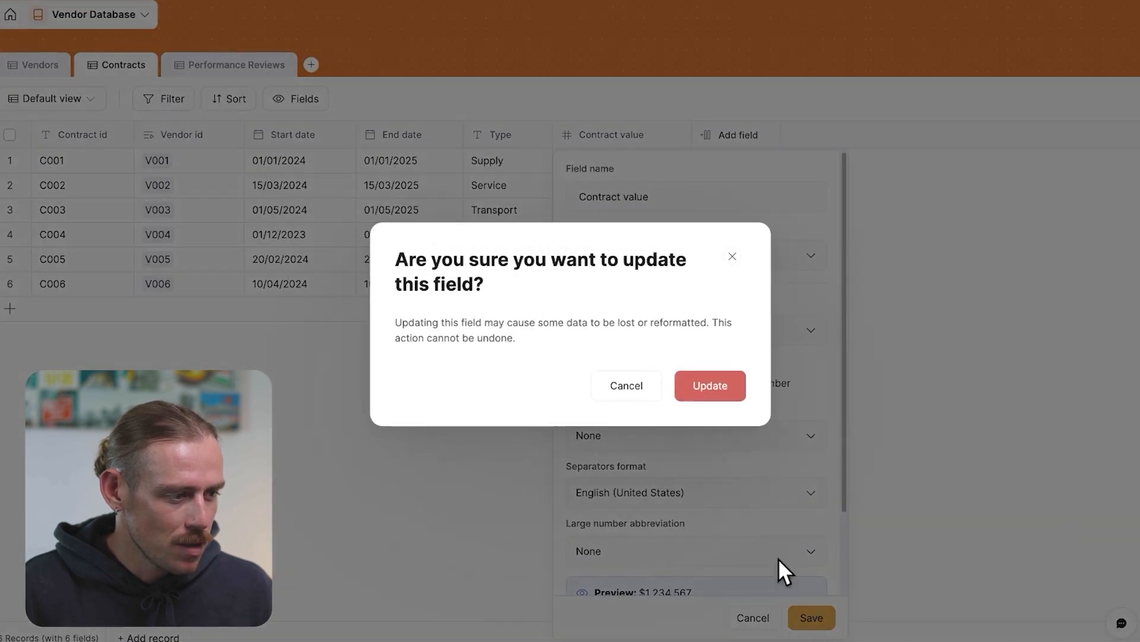
left_click(712, 386)
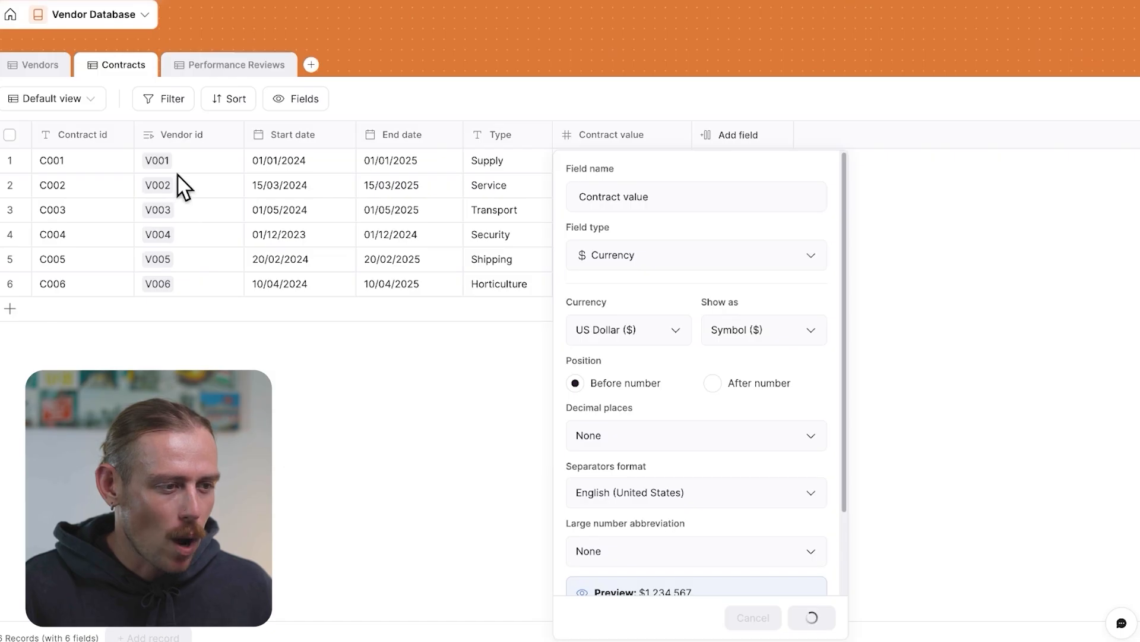
Add a new contract record with Contract id C007 linked to vendor V001
left_click(12, 315)
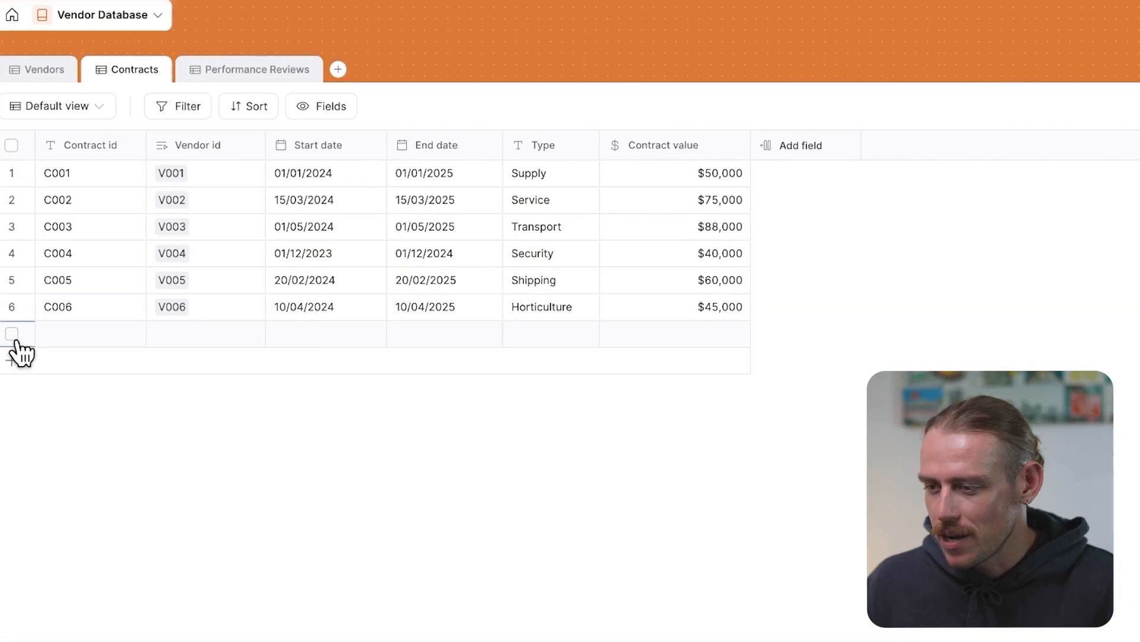
type("C00")
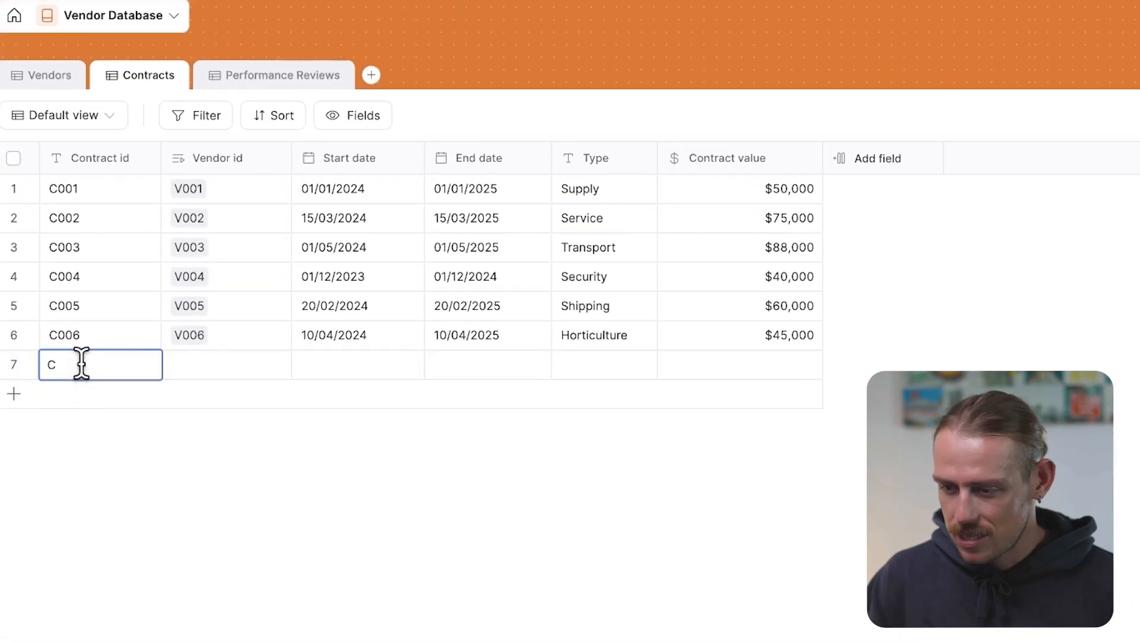
type("7")
left_click(223, 363)
left_click(178, 364)
left_click(225, 466)
Set contract C007's start date to 11/06/2025 and end date to 25/06/2025
left_click(337, 364)
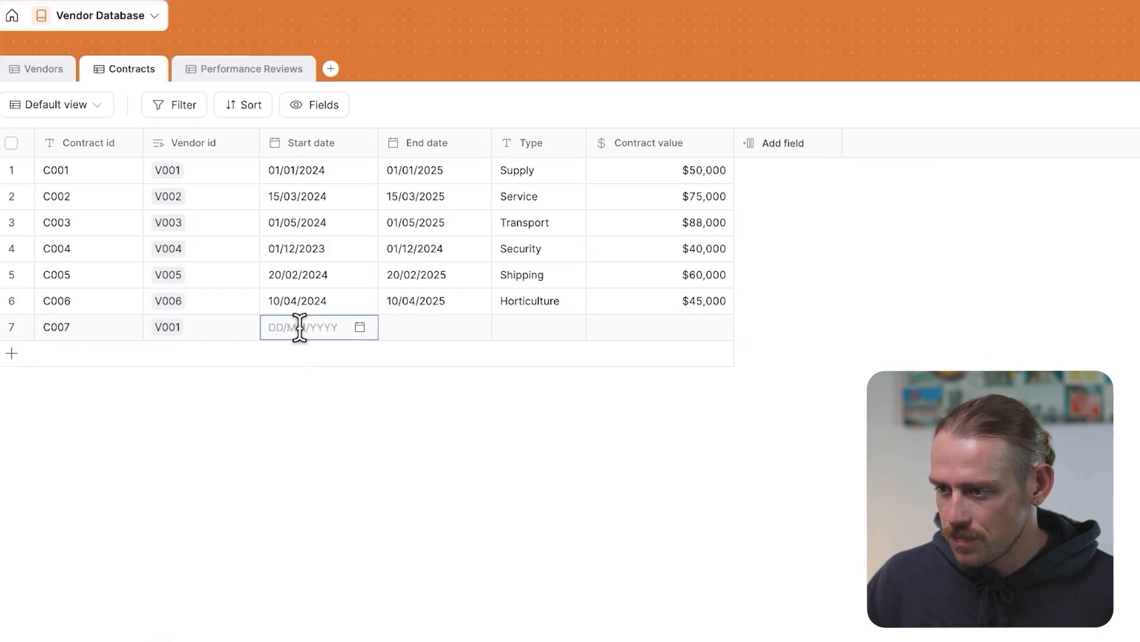
left_click(349, 504)
left_click(411, 329)
left_click(467, 569)
Set contract C007's type to Shipping and contract value to 75000
left_click(535, 331)
type("Shipping")
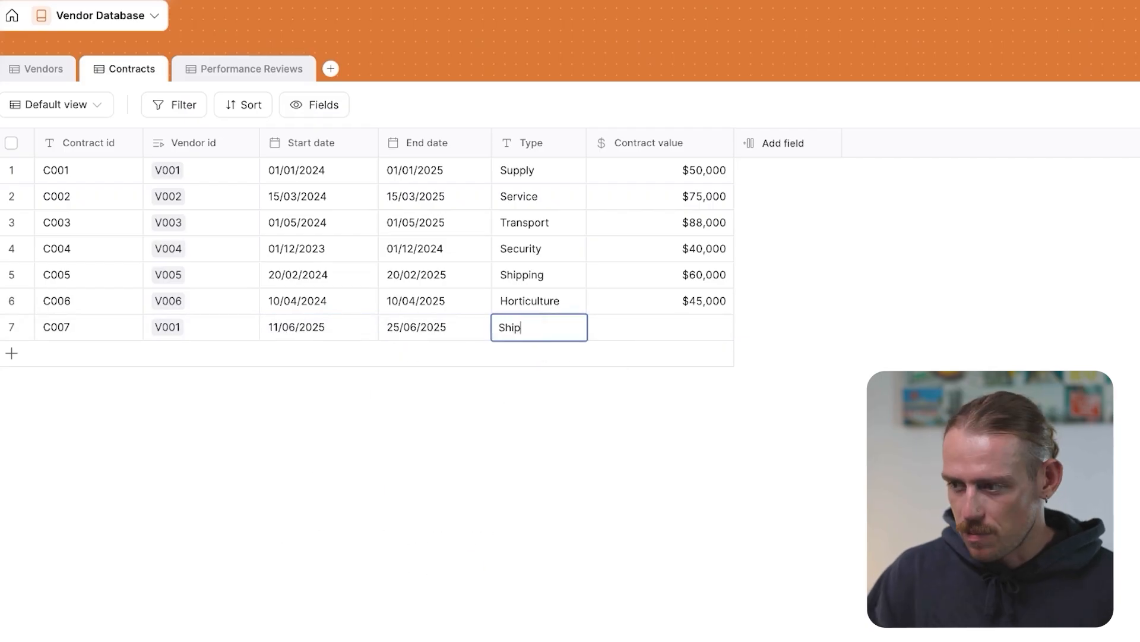
left_click(694, 321)
left_click(699, 327)
type("75000")
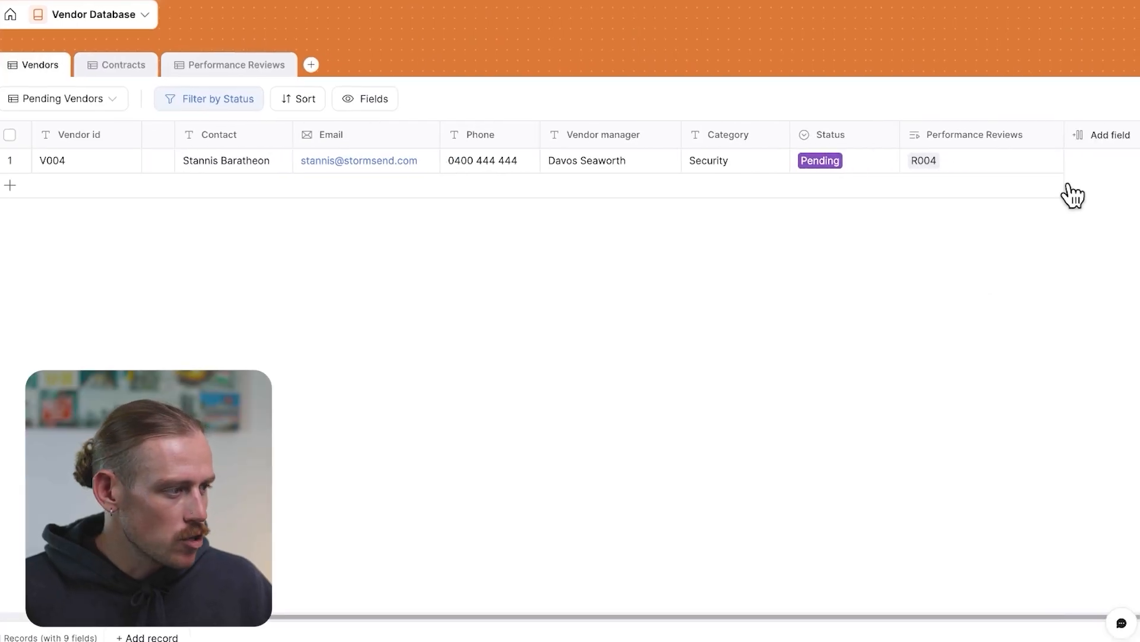
In the Pending Vendors view, add a link-to-another-record field sourced from the Contracts table
left_click(1098, 140)
left_click(973, 237)
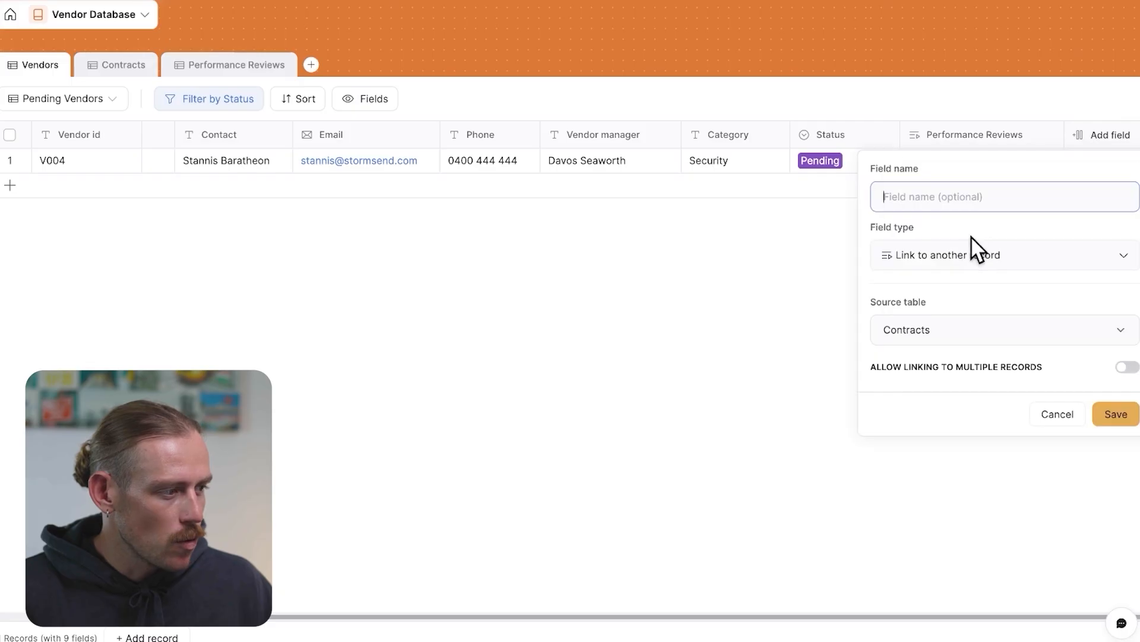
left_click(1116, 414)
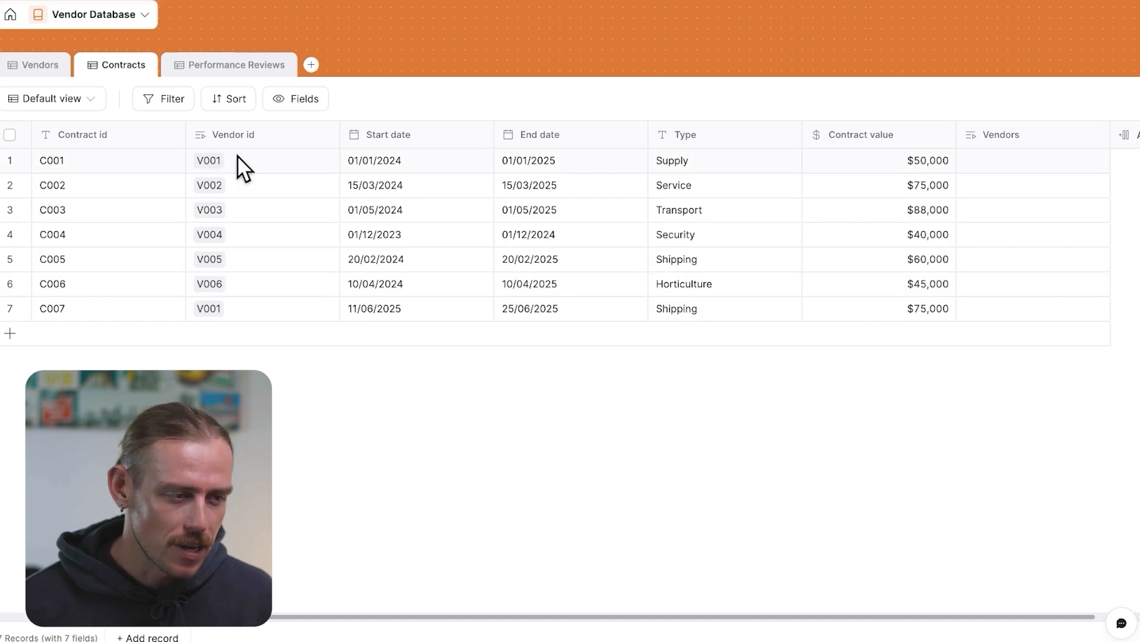
In the Active Vendors view, add a link-to-another-record field sourced from the Contracts table
left_click(41, 65)
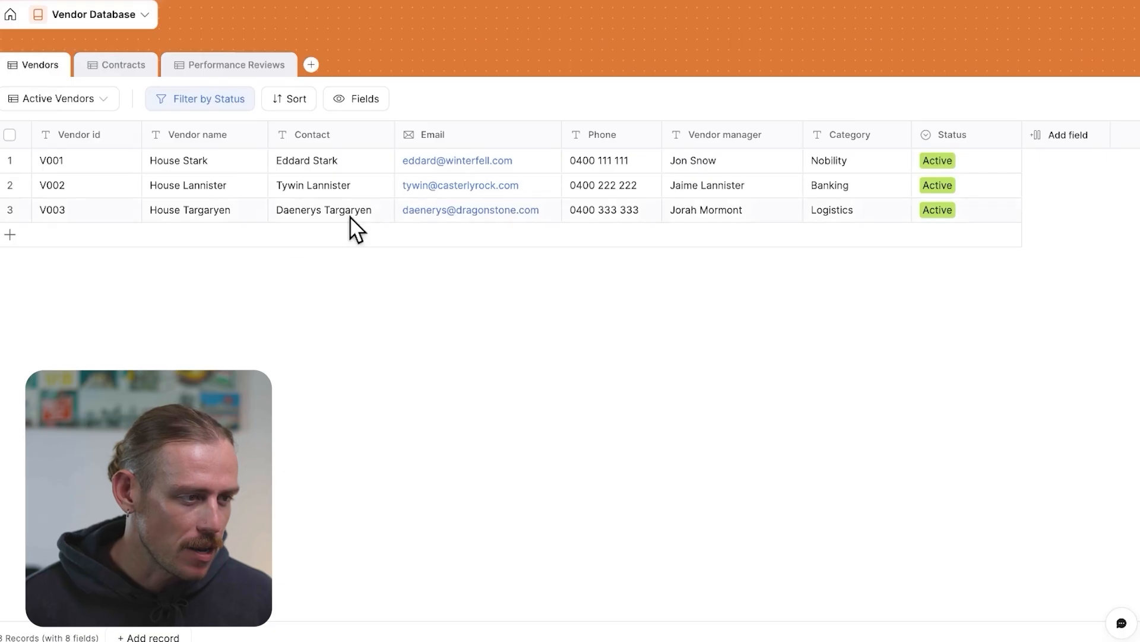
left_click(352, 102)
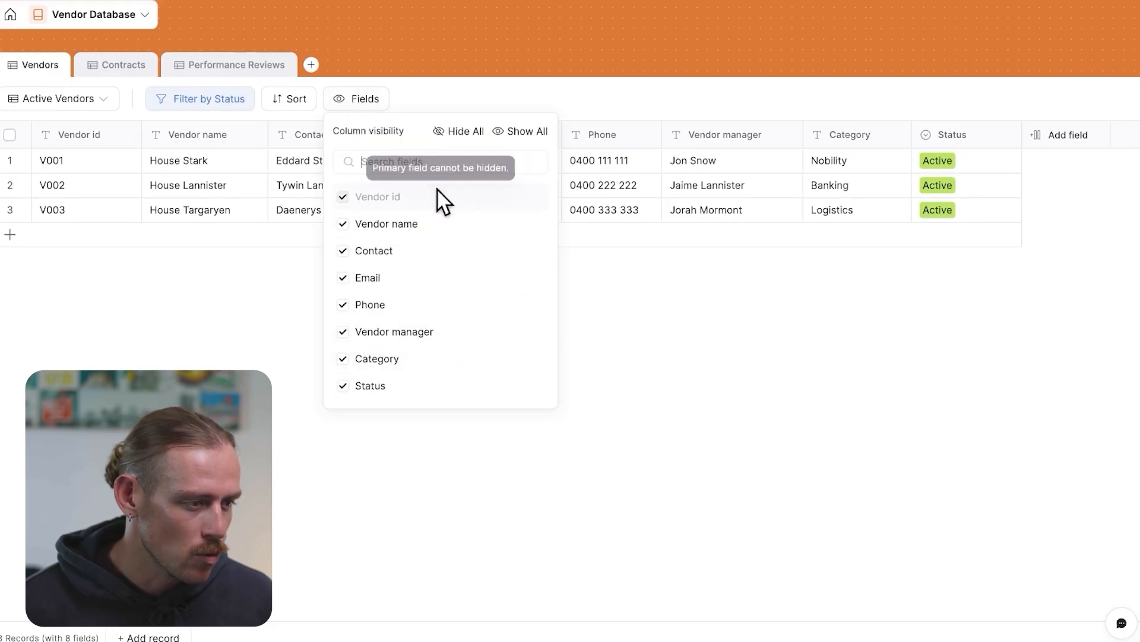
left_click(647, 278)
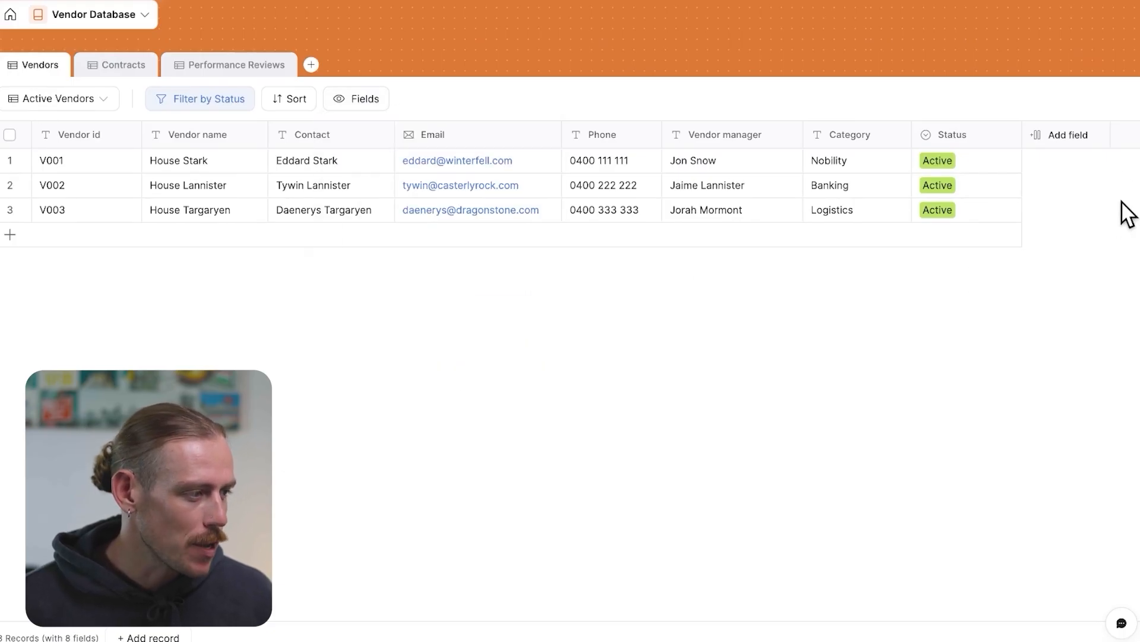
left_click(1074, 140)
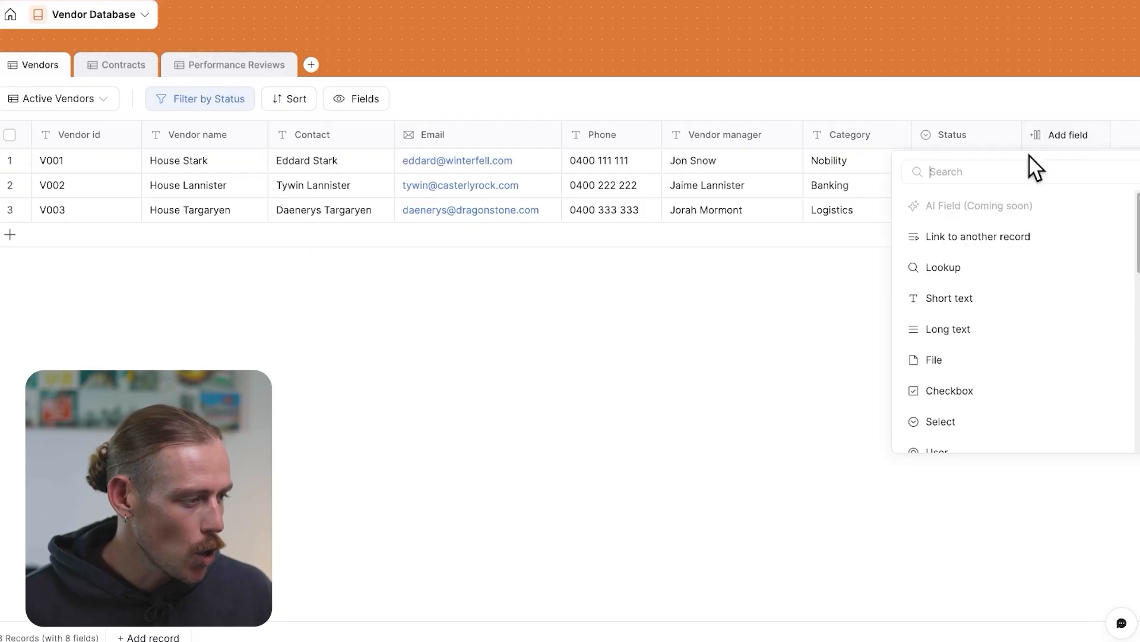
left_click(991, 237)
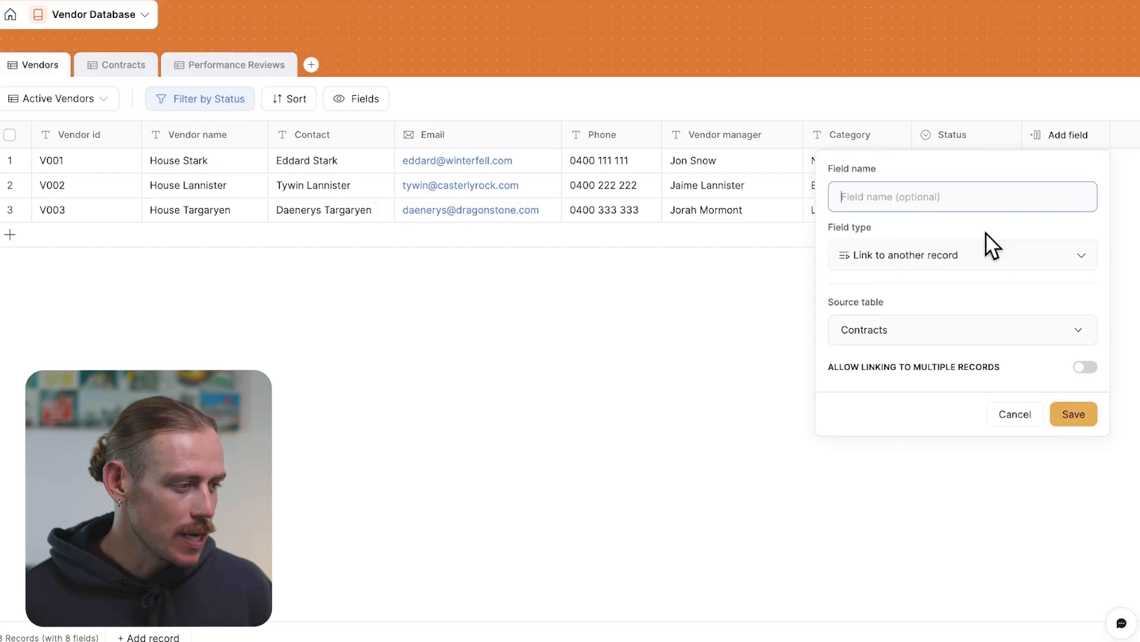
left_click(1074, 414)
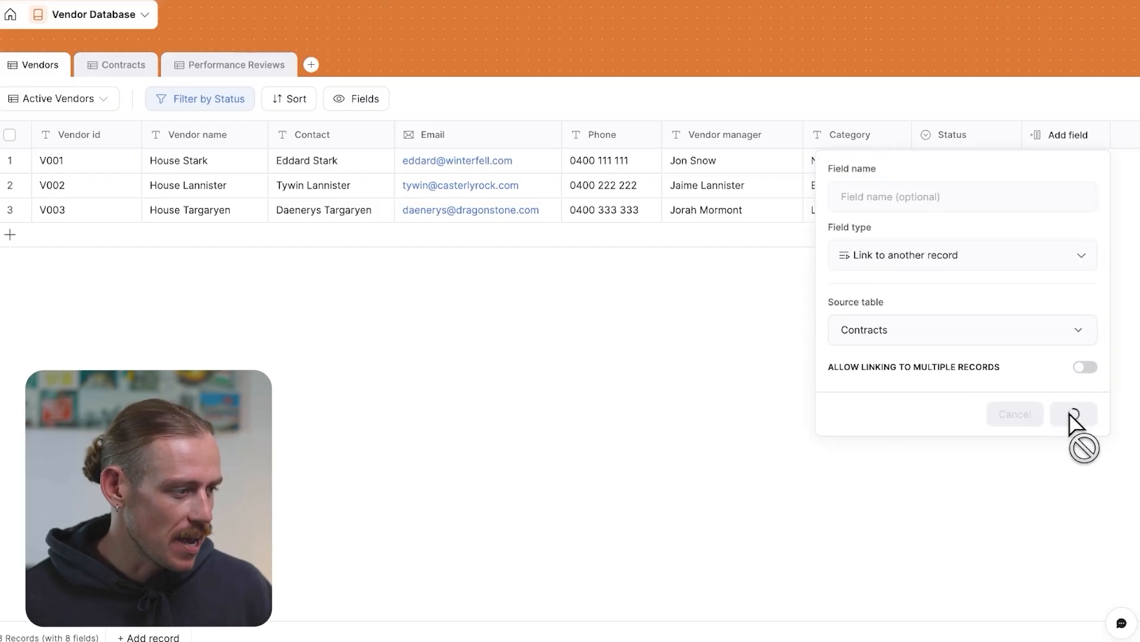
Add a new view to the Vendors table named All Vendors
left_click(104, 107)
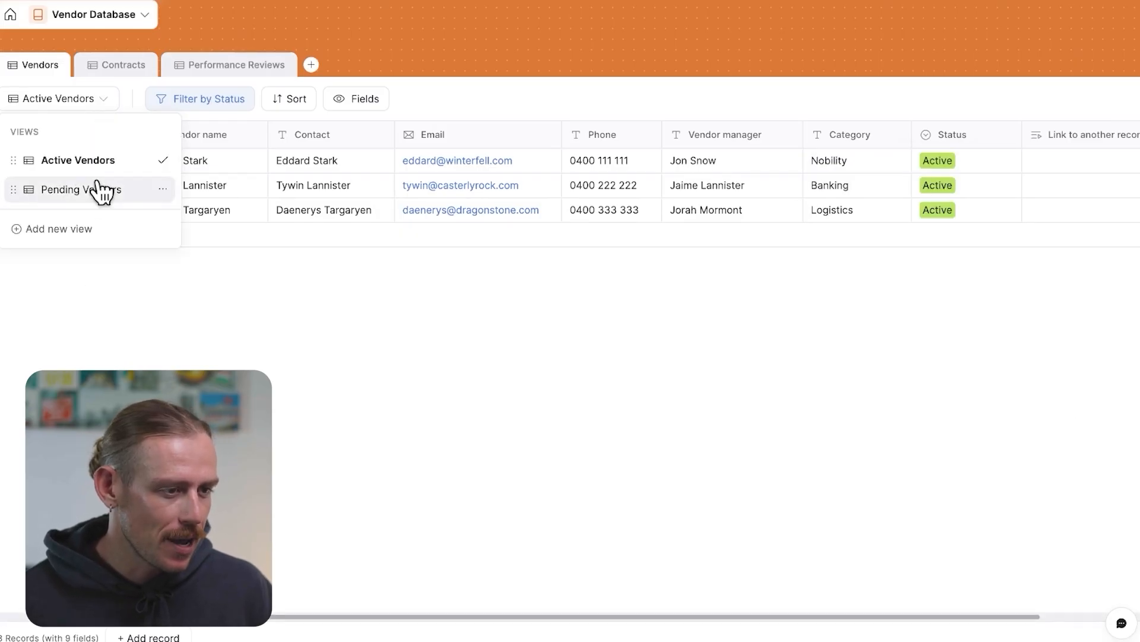
left_click(66, 229)
triple_click(247, 252)
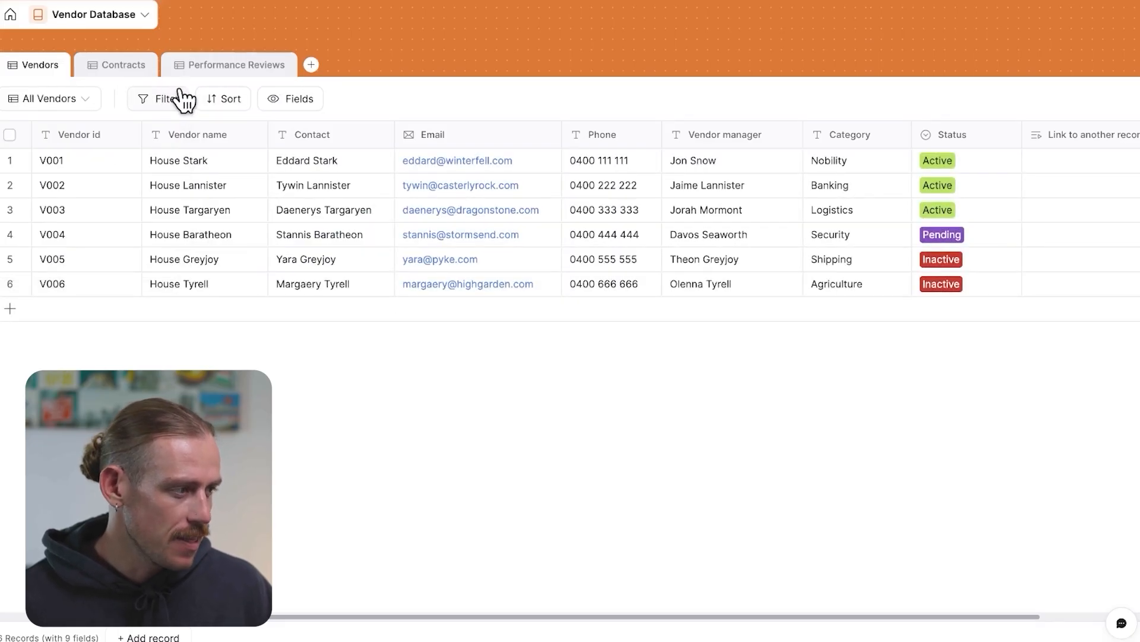
scroll(552, 420, "right", 2)
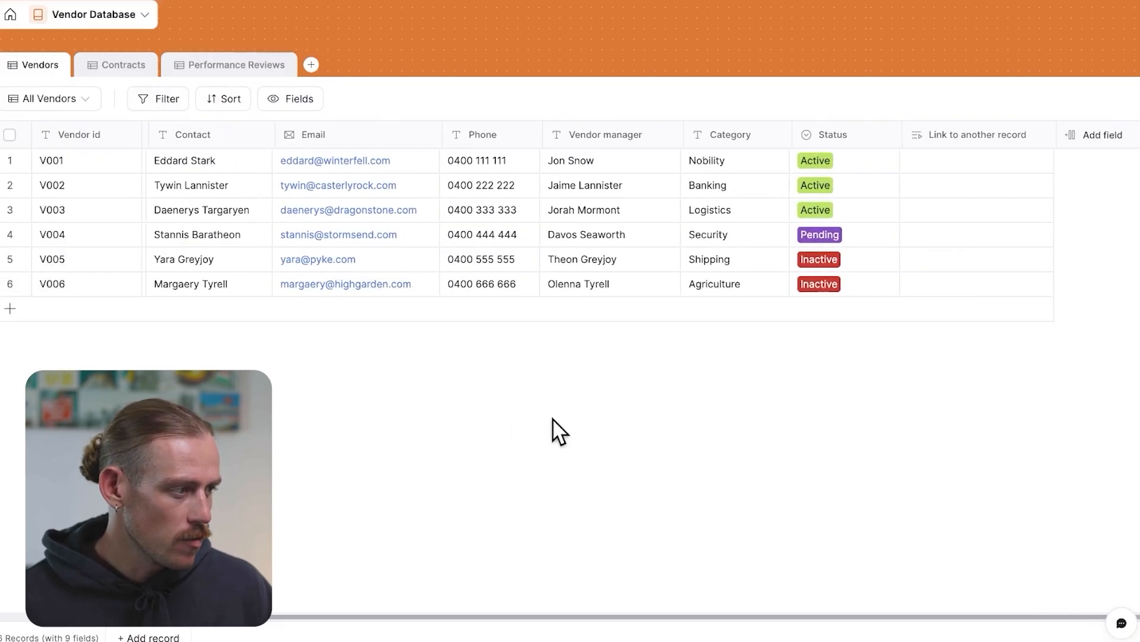
Narrow the Status column and link each vendor to its matching contract, C001 through C006
scroll(1012, 220, "left", 3)
left_click_drag(1021, 134, 986, 130)
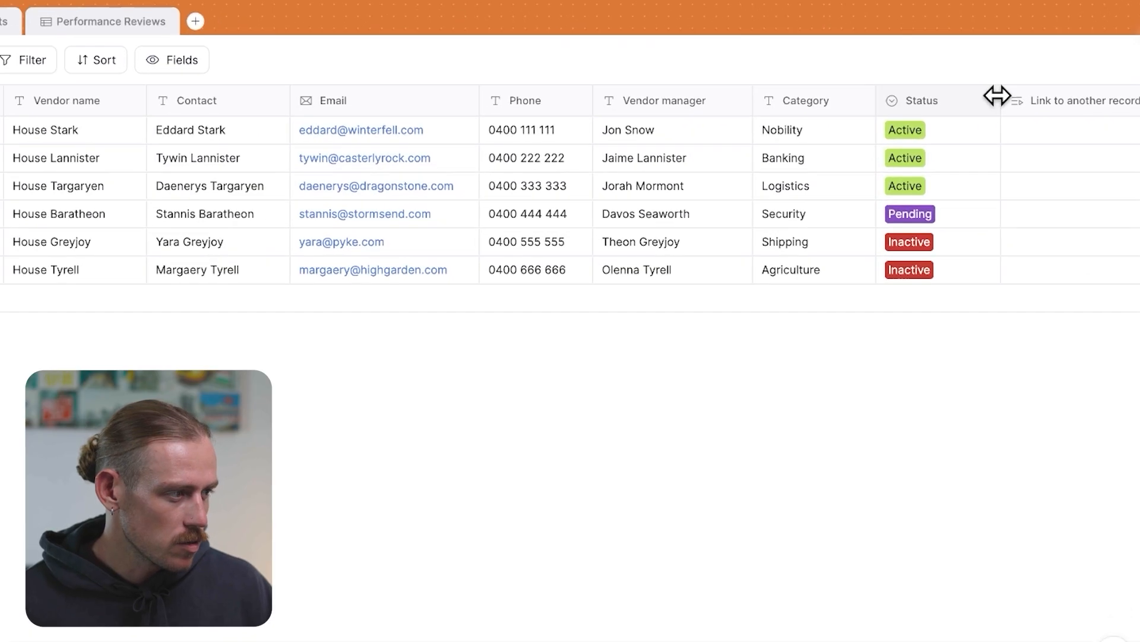
left_click(948, 98)
left_click(951, 96)
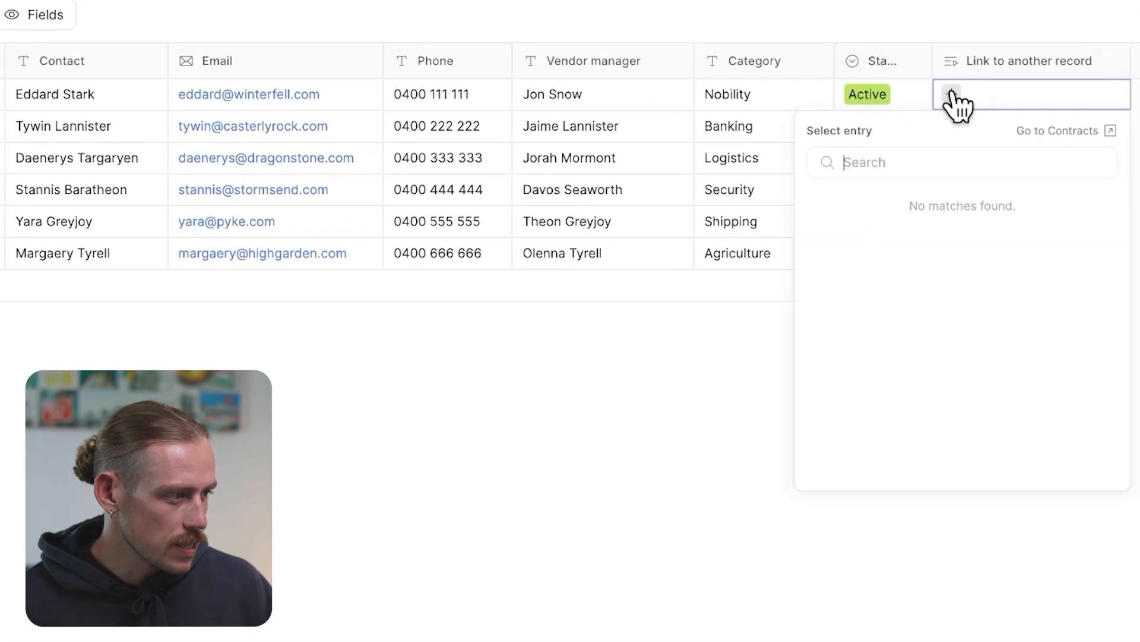
left_click(889, 214)
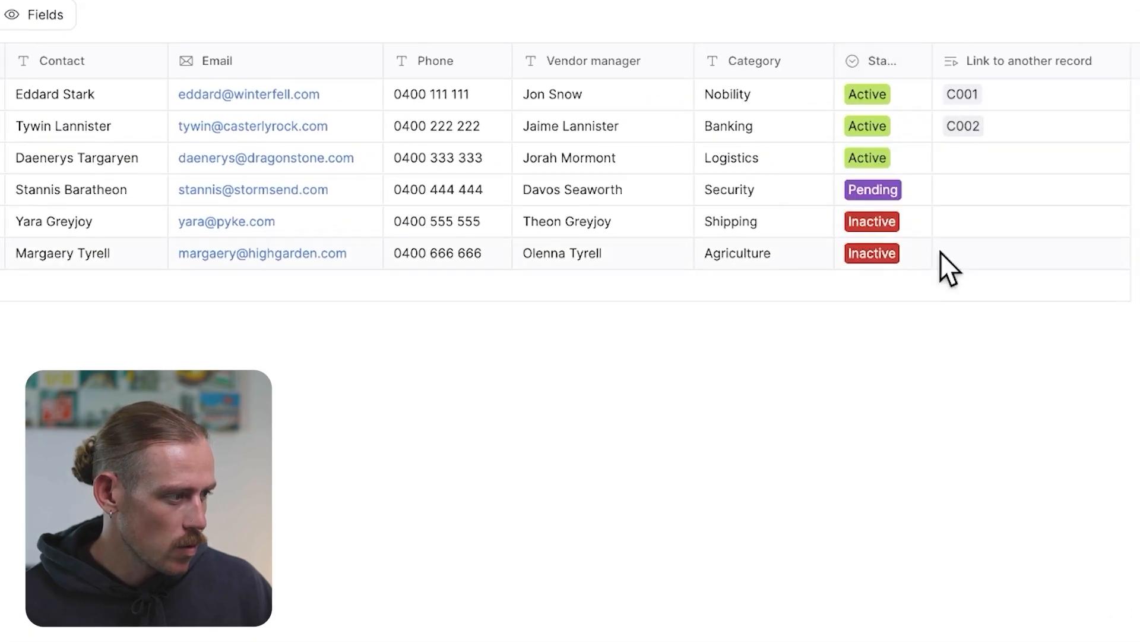
left_click(964, 161)
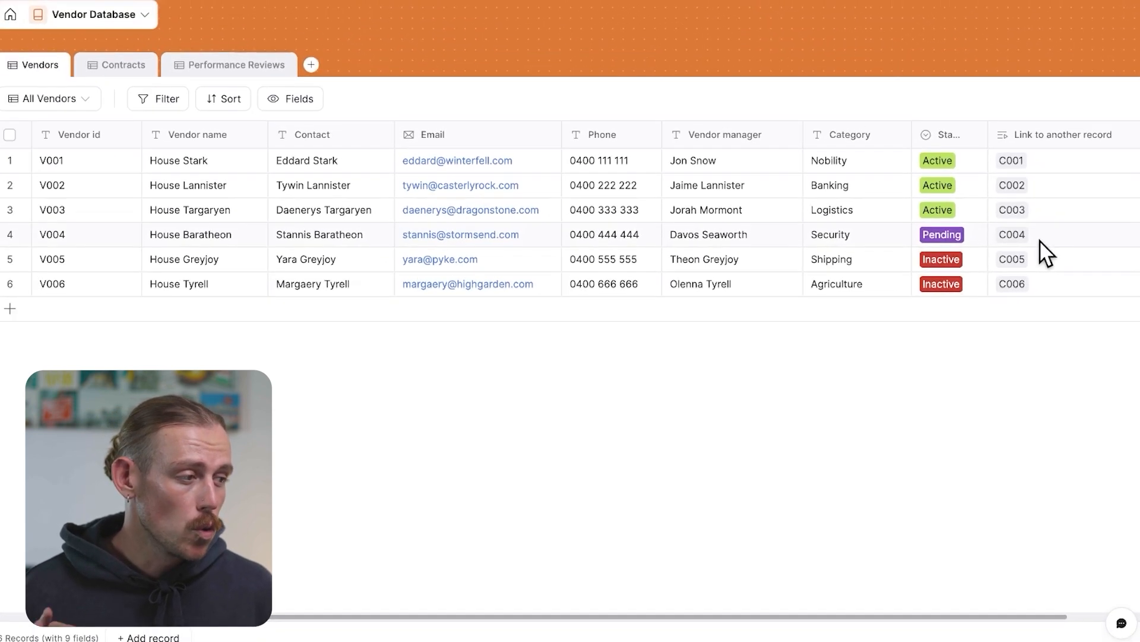
Rename the link field to Contracts and allow linking to multiple records, confirming the update
scroll(1046, 252, "right", 2)
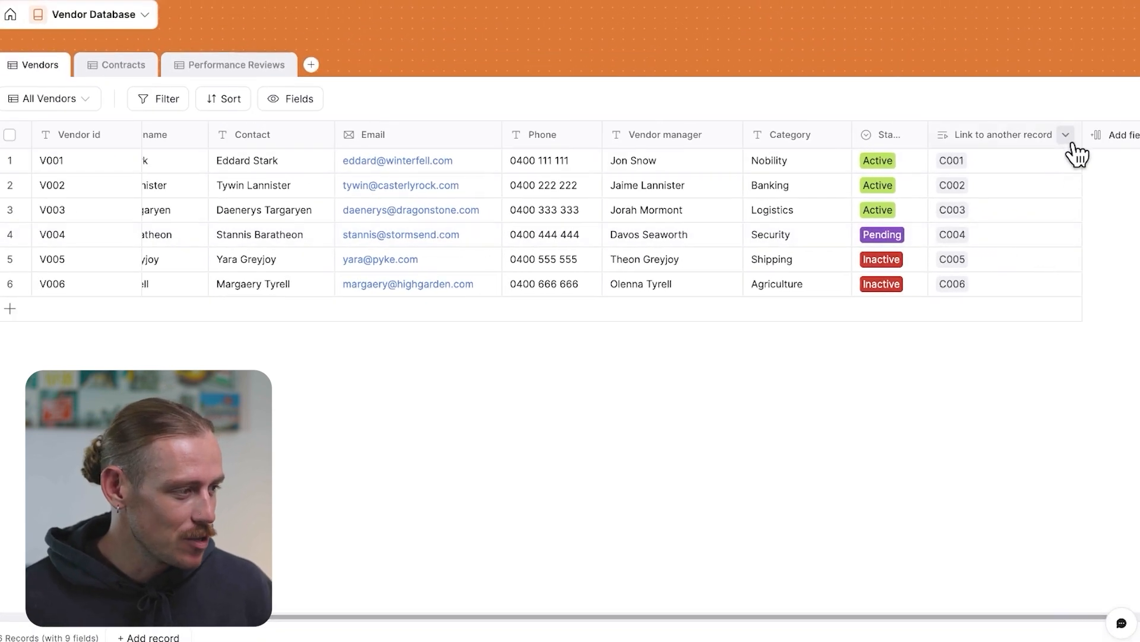
left_click(1068, 135)
left_click(1031, 169)
left_click_drag(937, 201, 800, 204)
type("Contracts")
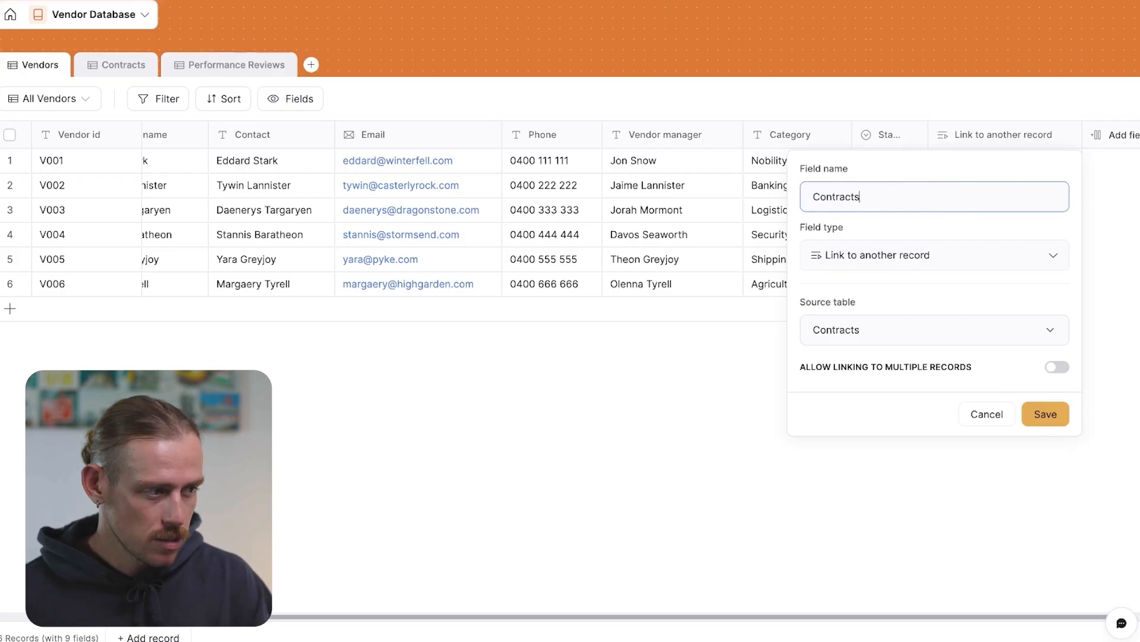
left_click(1058, 368)
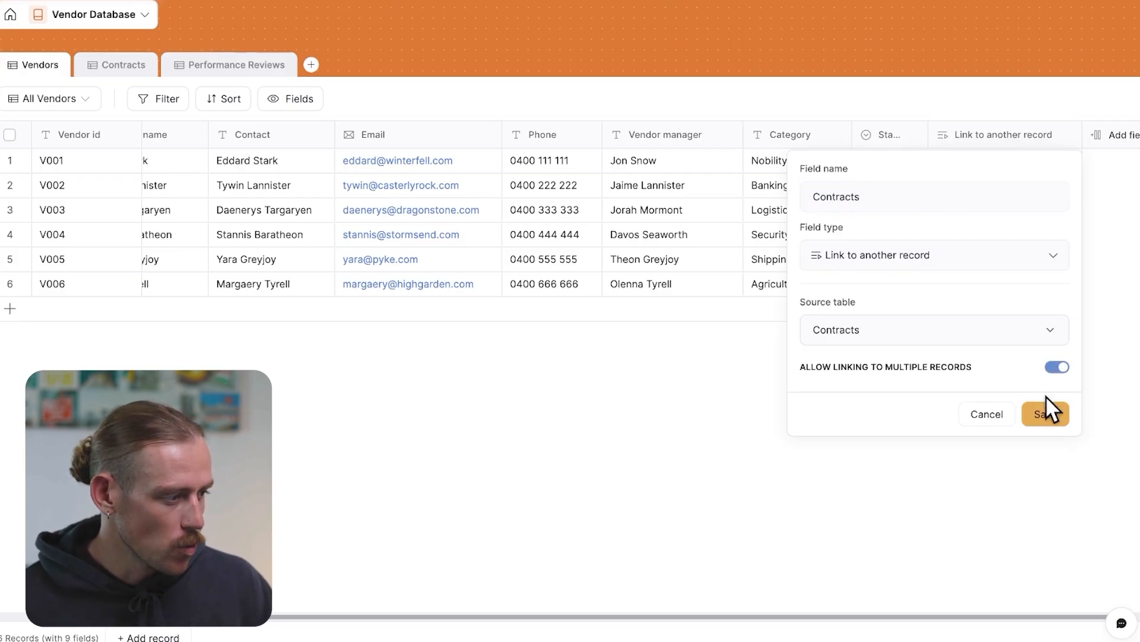
left_click(1044, 415)
left_click(710, 388)
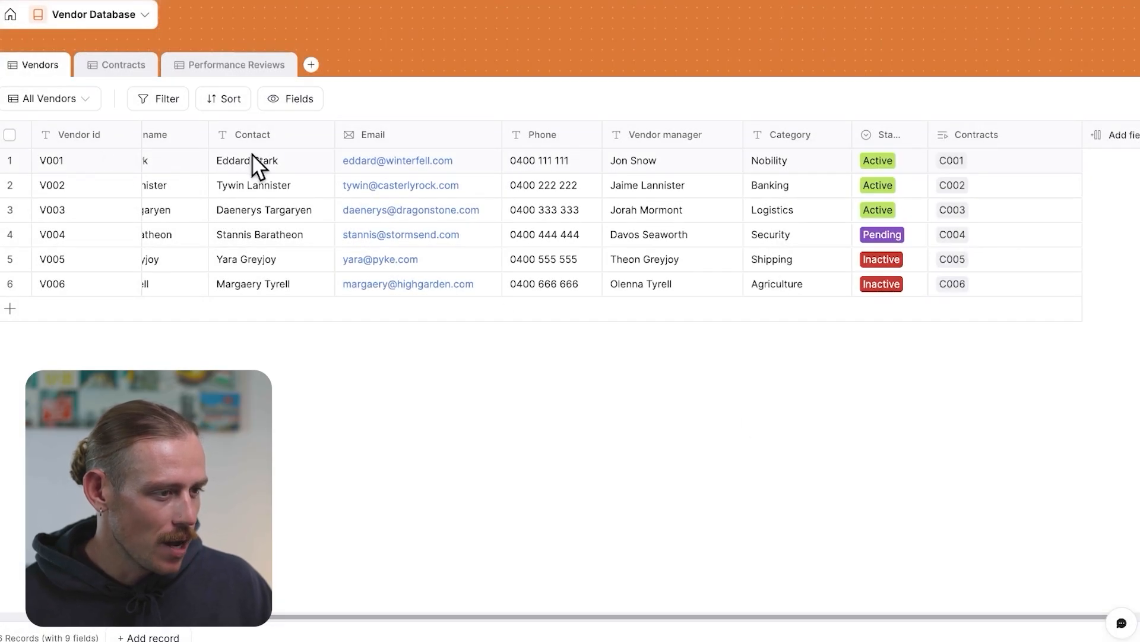
Add contract C007 to House Stark's Contracts links alongside C001
left_click(1045, 166)
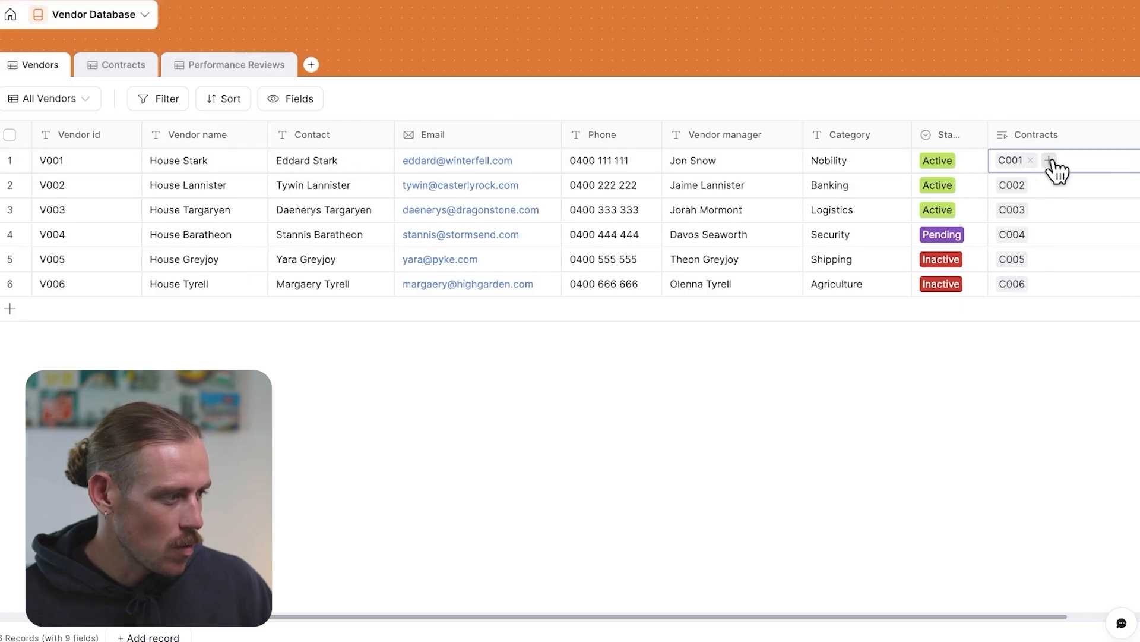
left_click(1049, 161)
left_click(944, 401)
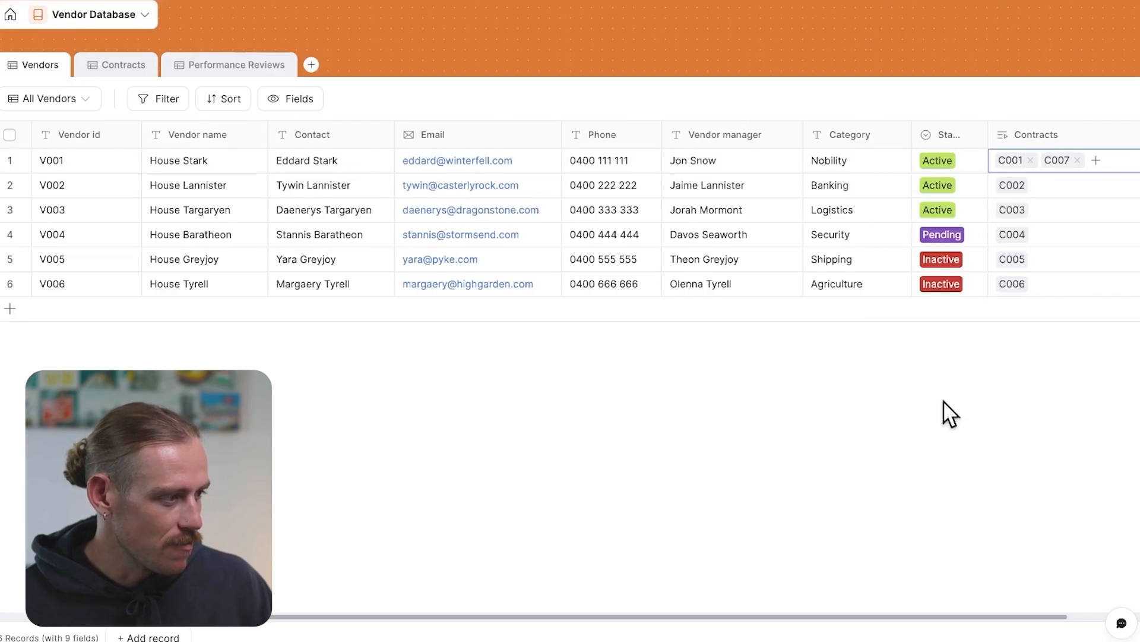
Add a rollup field named Total value to Vendors that sums the linked Contracts' Contract value
left_click(944, 401)
scroll(944, 401, "right", 2)
left_click(1094, 137)
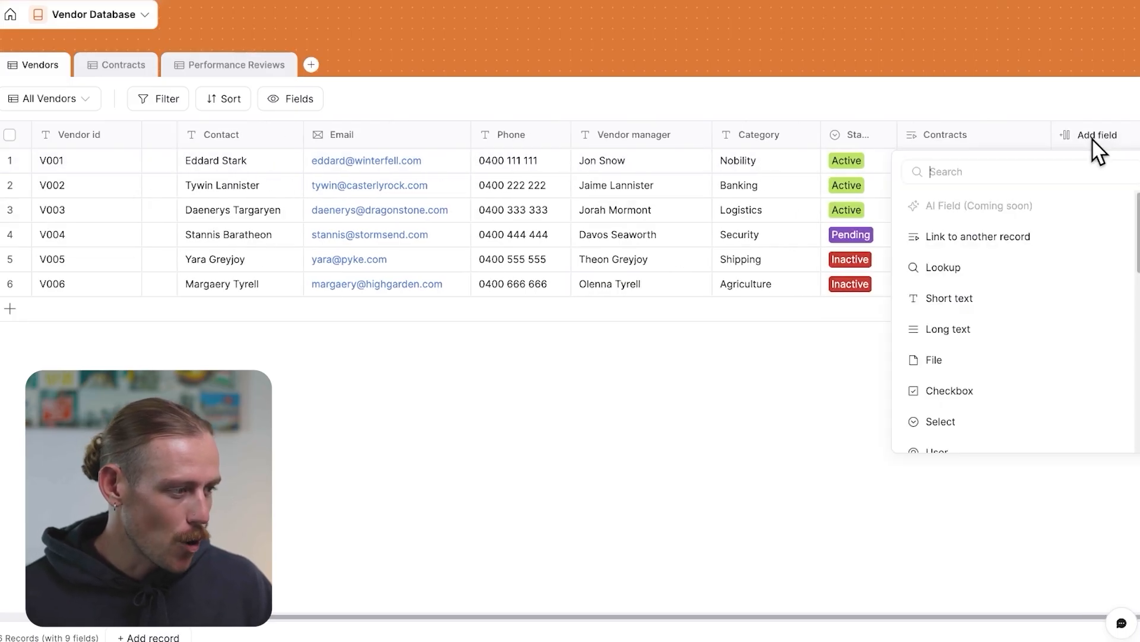
type("roll")
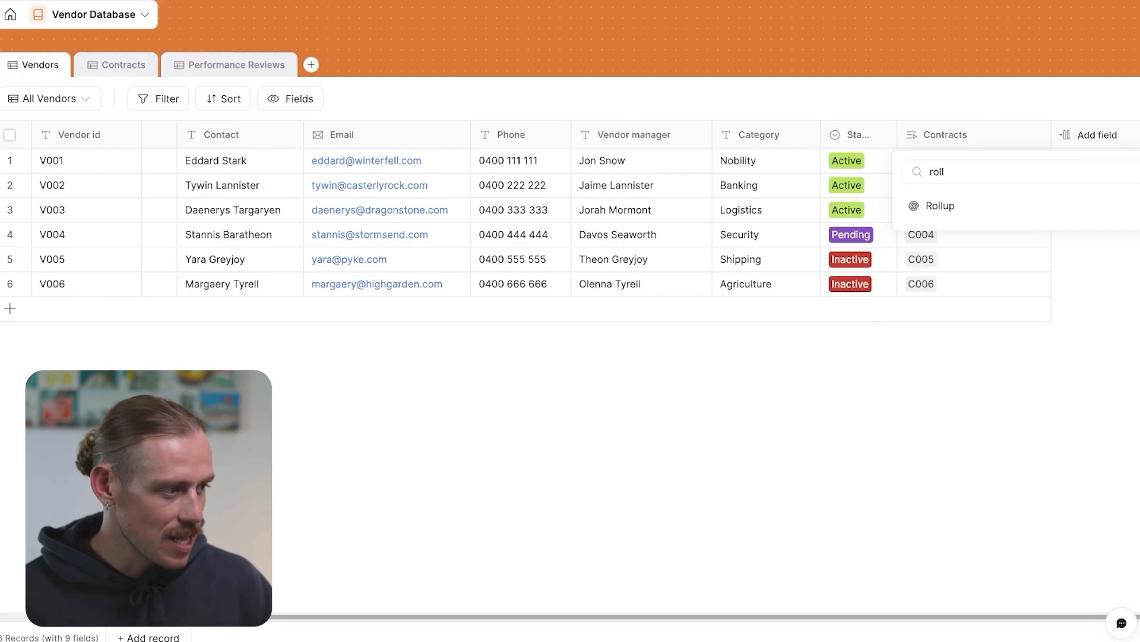
left_click(979, 206)
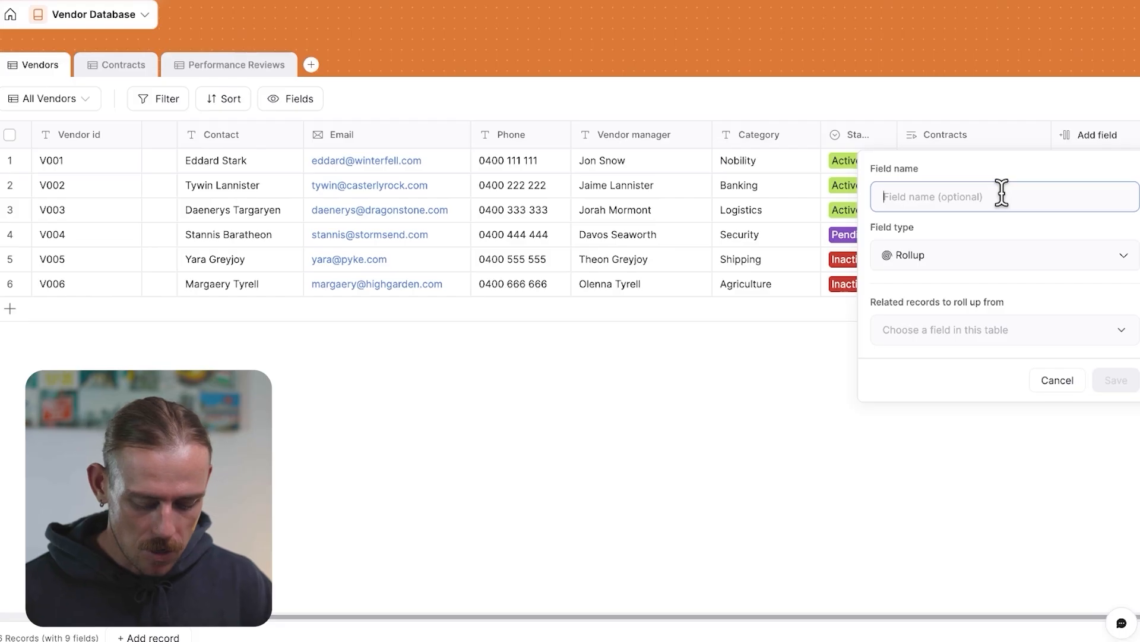
type("Total value")
left_click(1069, 336)
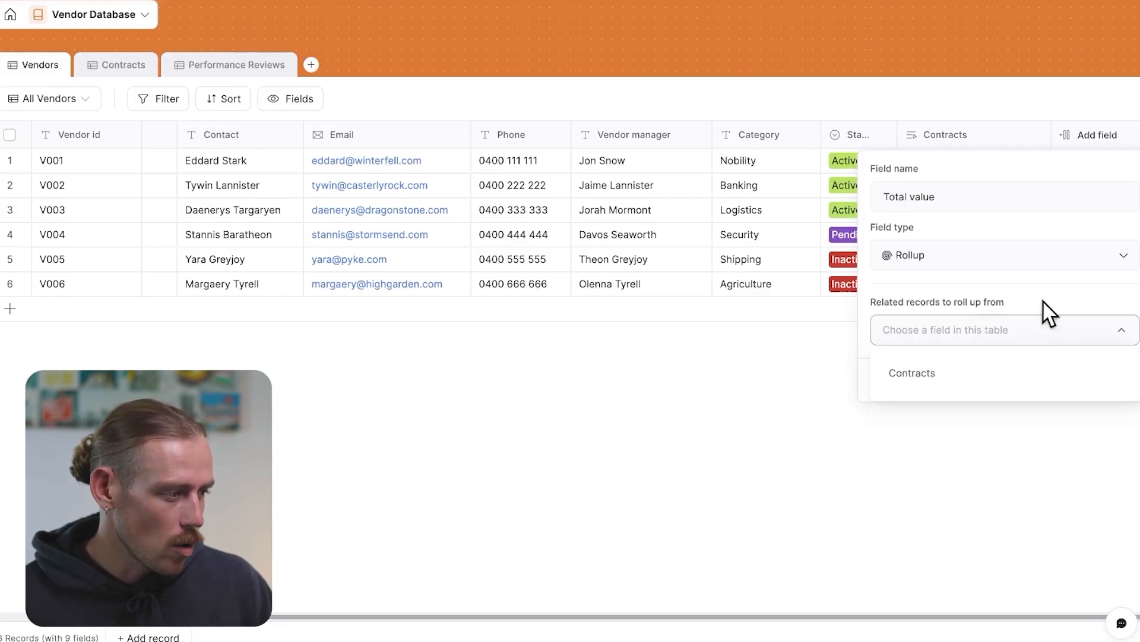
left_click(958, 373)
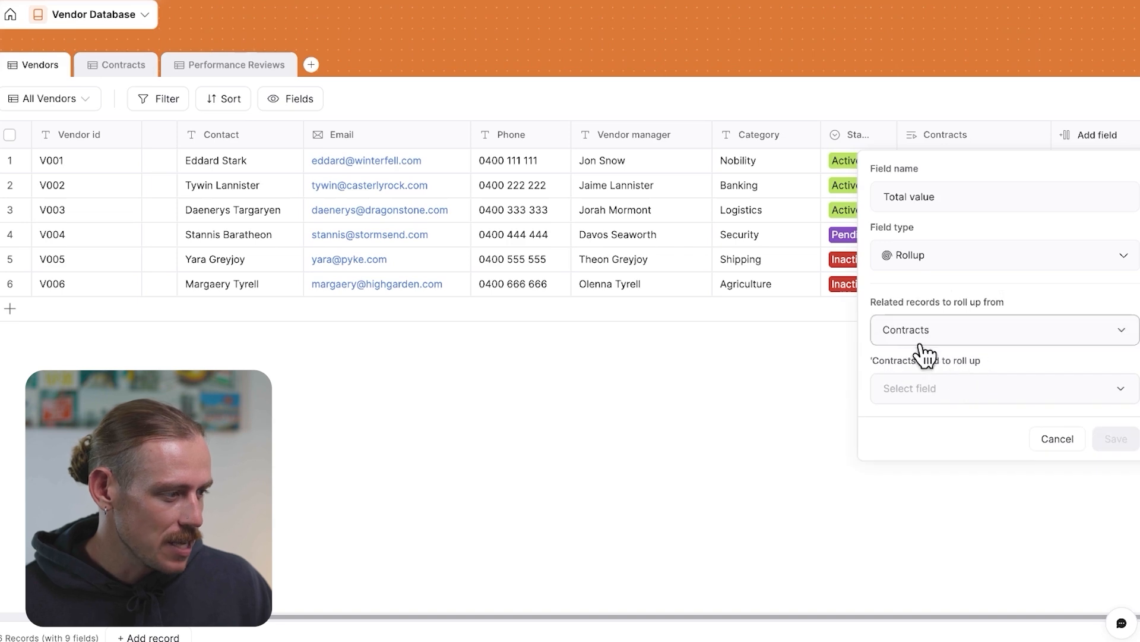
left_click(1018, 400)
left_click(971, 493)
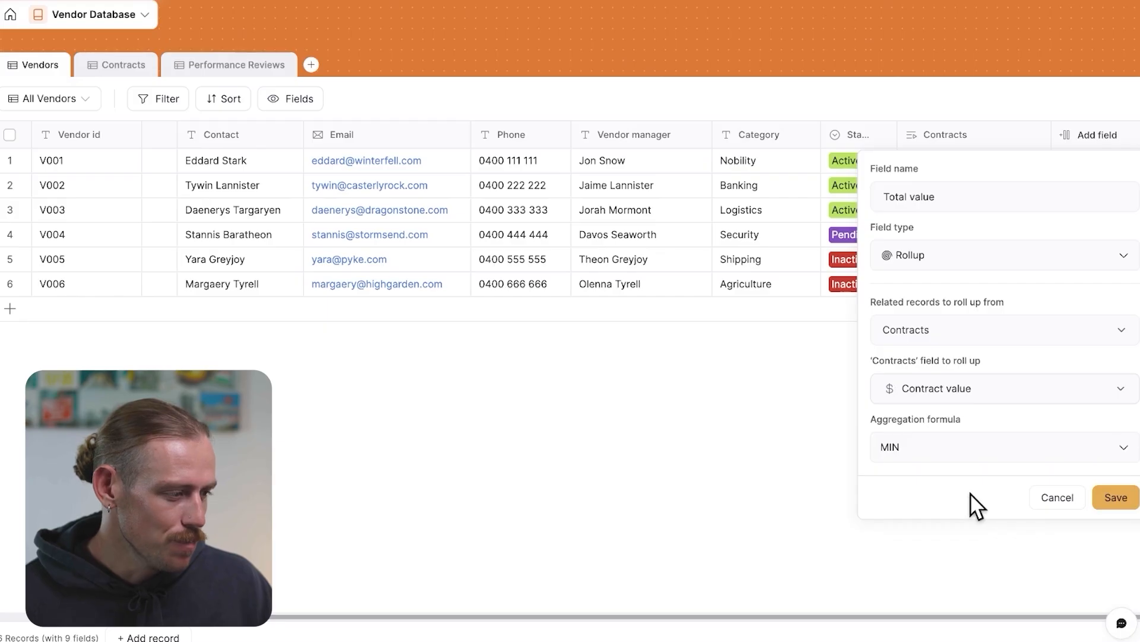
left_click_drag(964, 419, 871, 418)
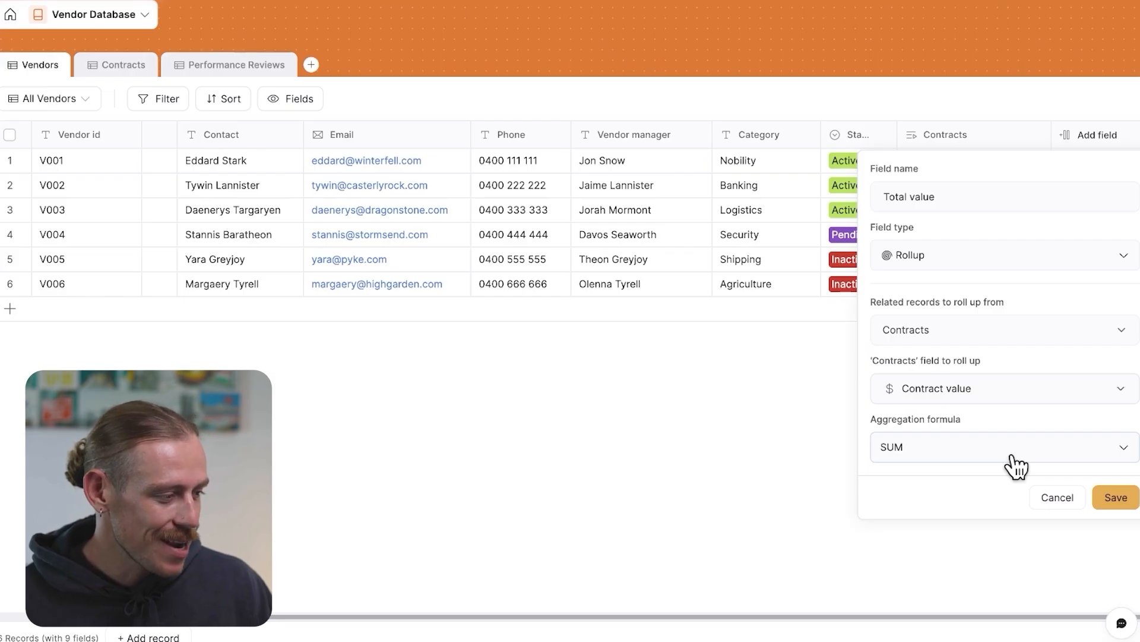
left_click(1122, 497)
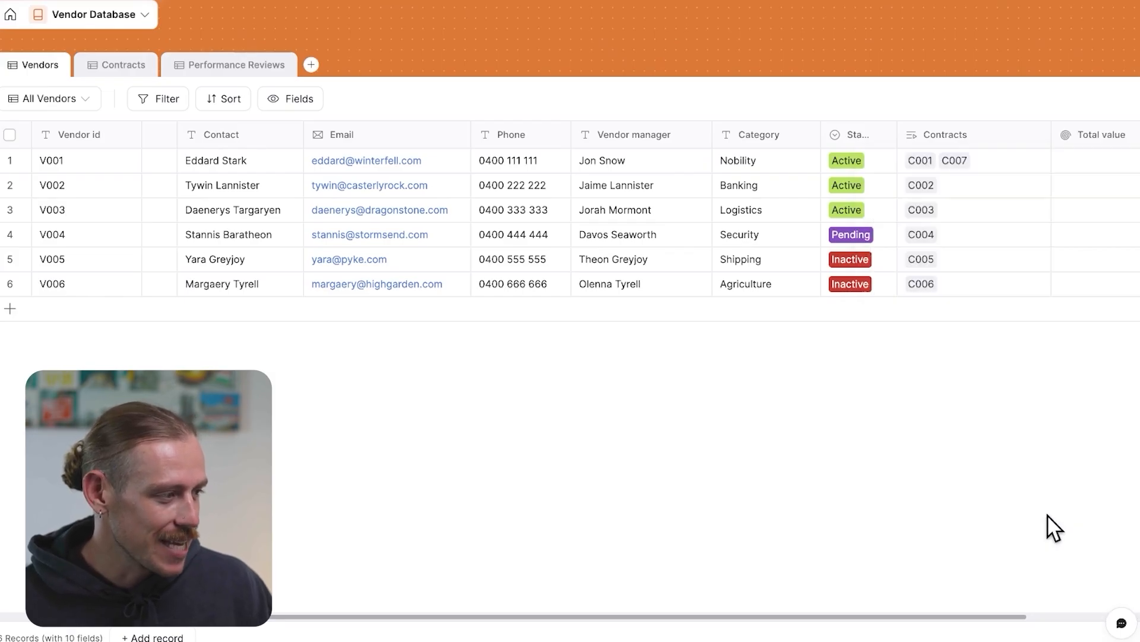
Review the Total value column against the Contracts table's contract values
scroll(989, 318, "right", 3)
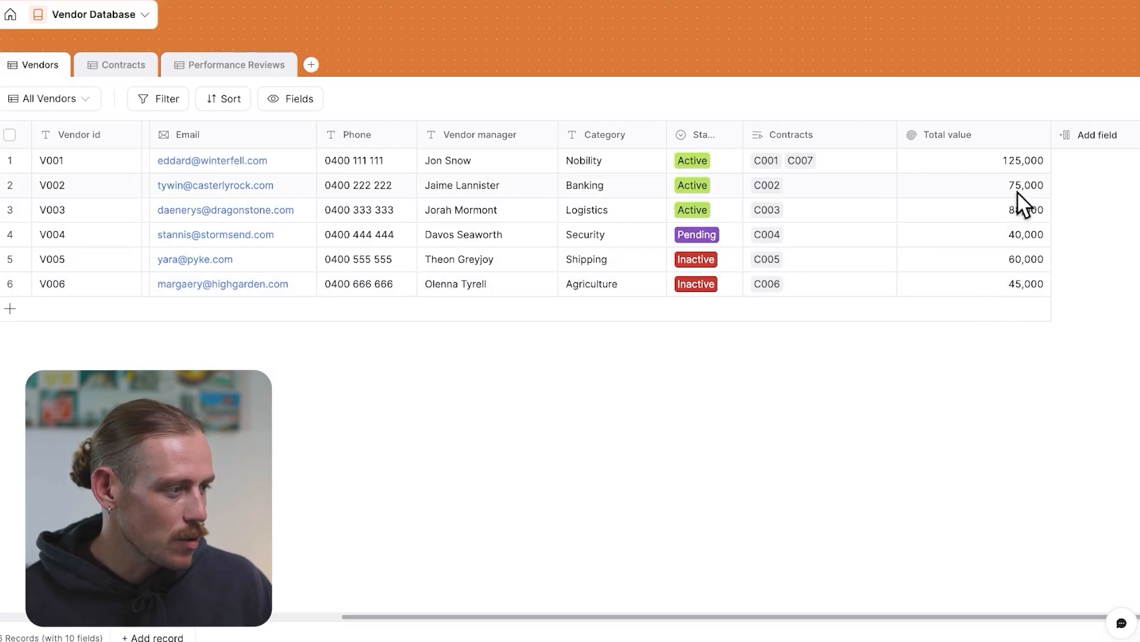
left_click(125, 76)
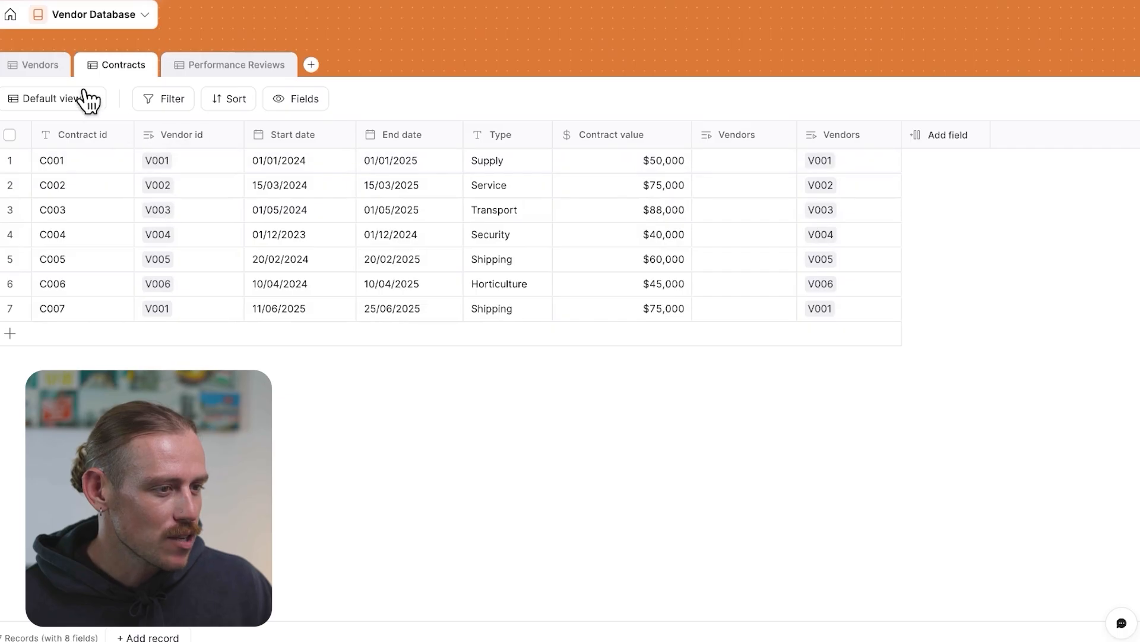
left_click(42, 67)
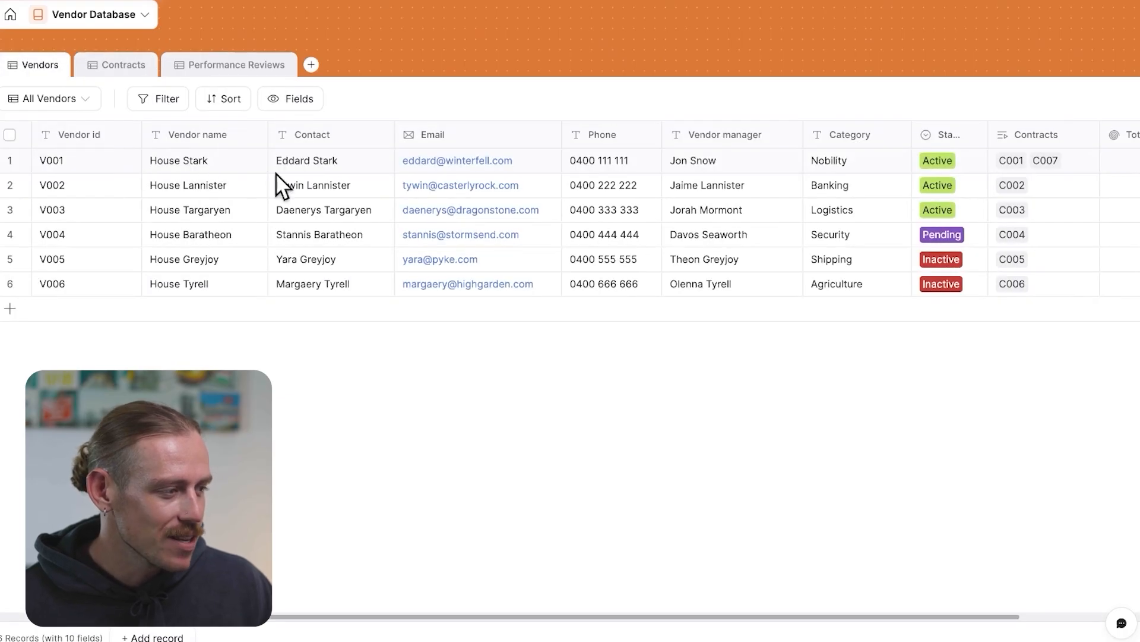
scroll(1024, 183, "right", 5)
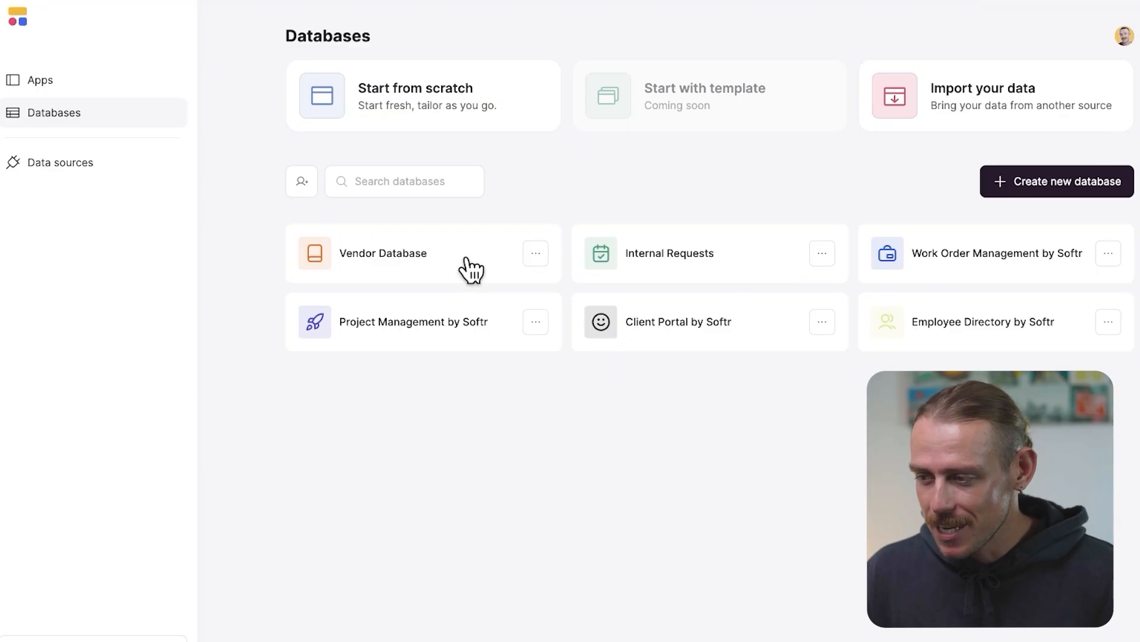
Browse the Apps and Databases pages and the data import source options
left_click(84, 82)
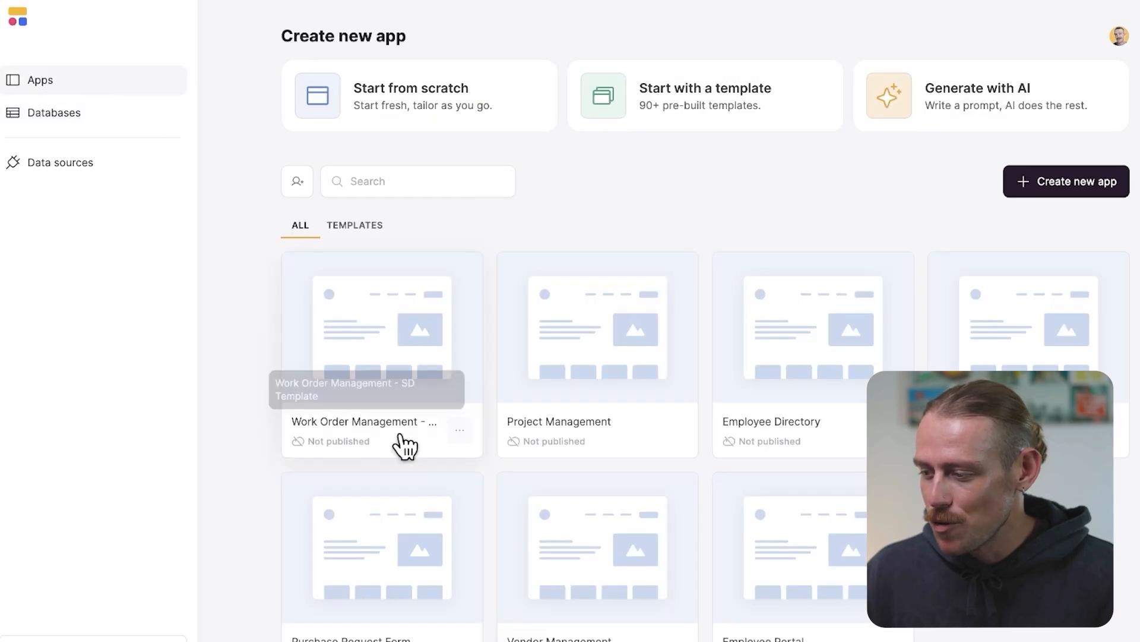
scroll(555, 616, "down", 1)
left_click(90, 121)
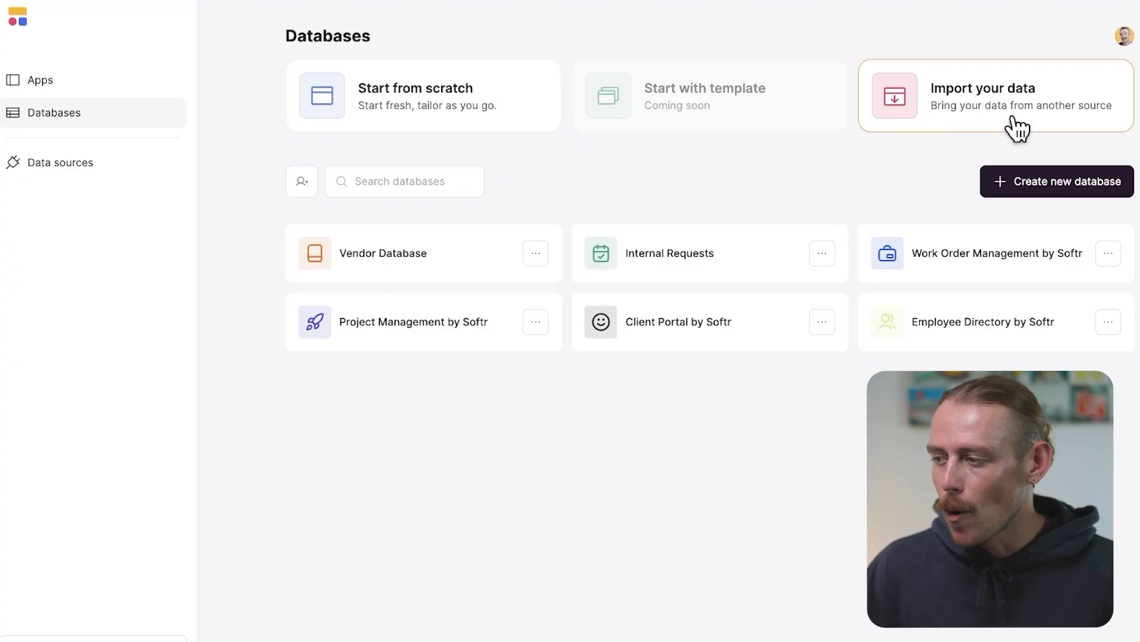
left_click(1017, 127)
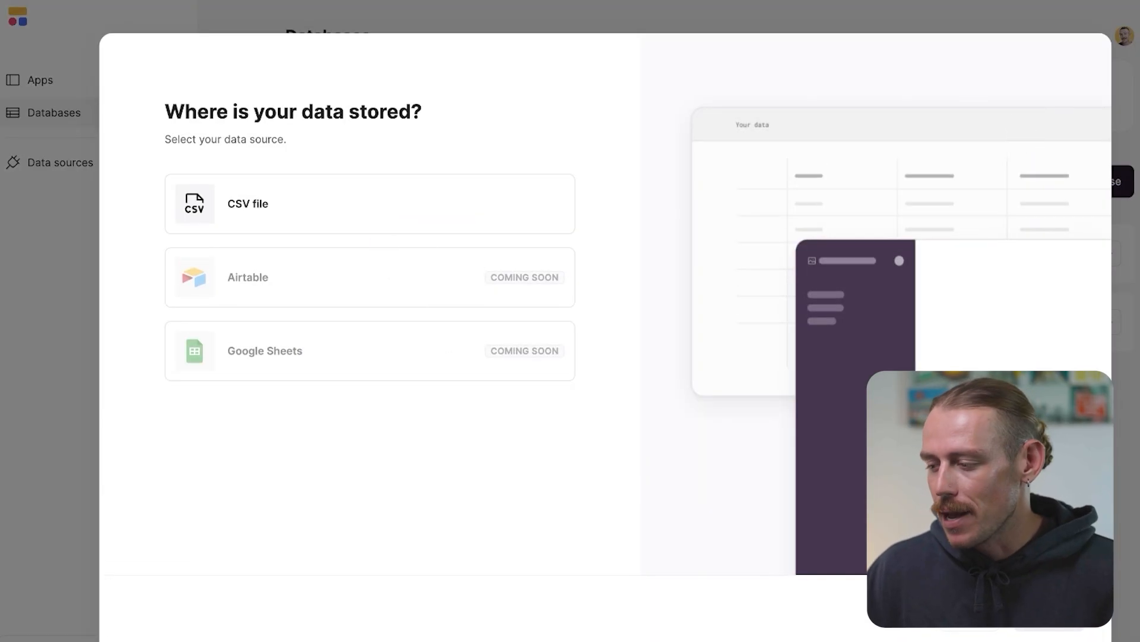
left_click(968, 632)
left_click(58, 89)
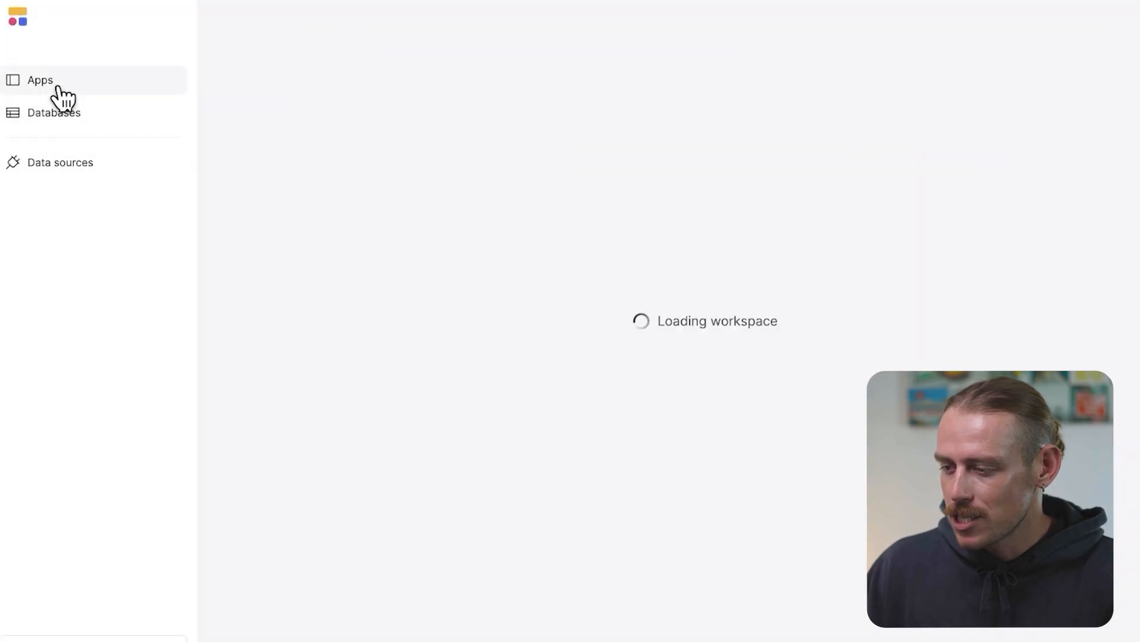
Open the Vendor Management app and set the vendors card block's source to the Vendor Database's Vendors table
left_click(647, 569)
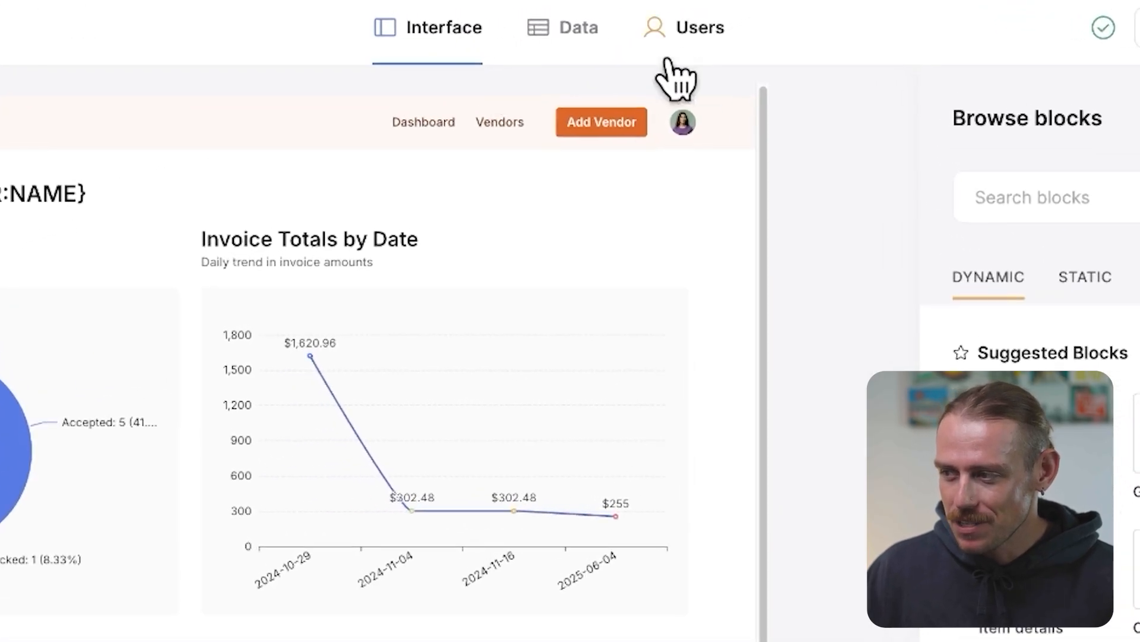
left_click(577, 34)
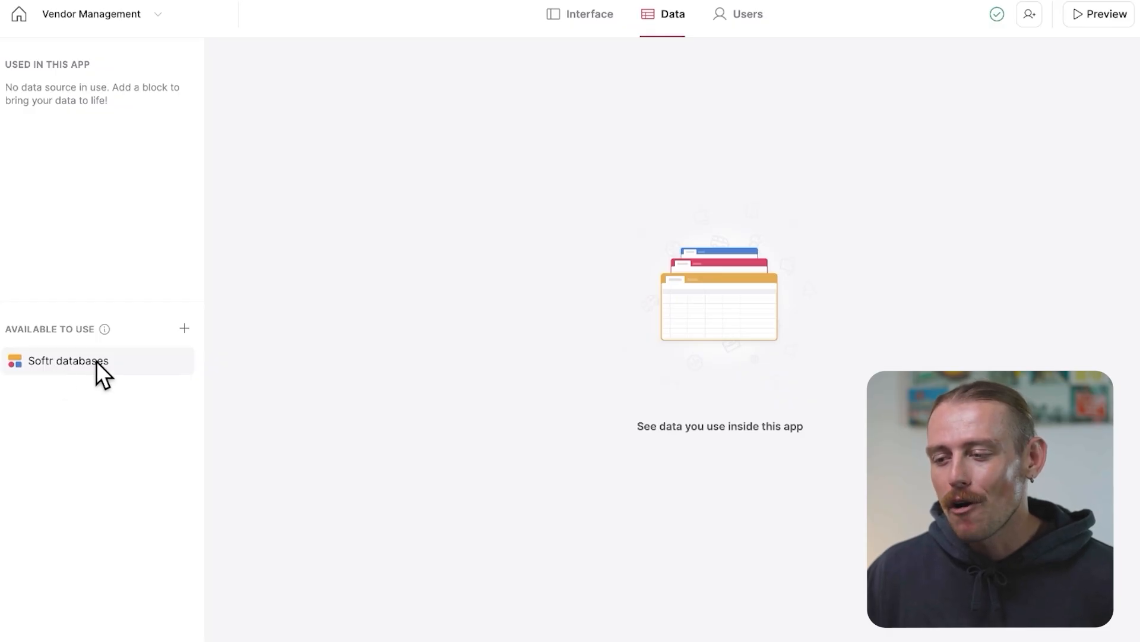
left_click(183, 329)
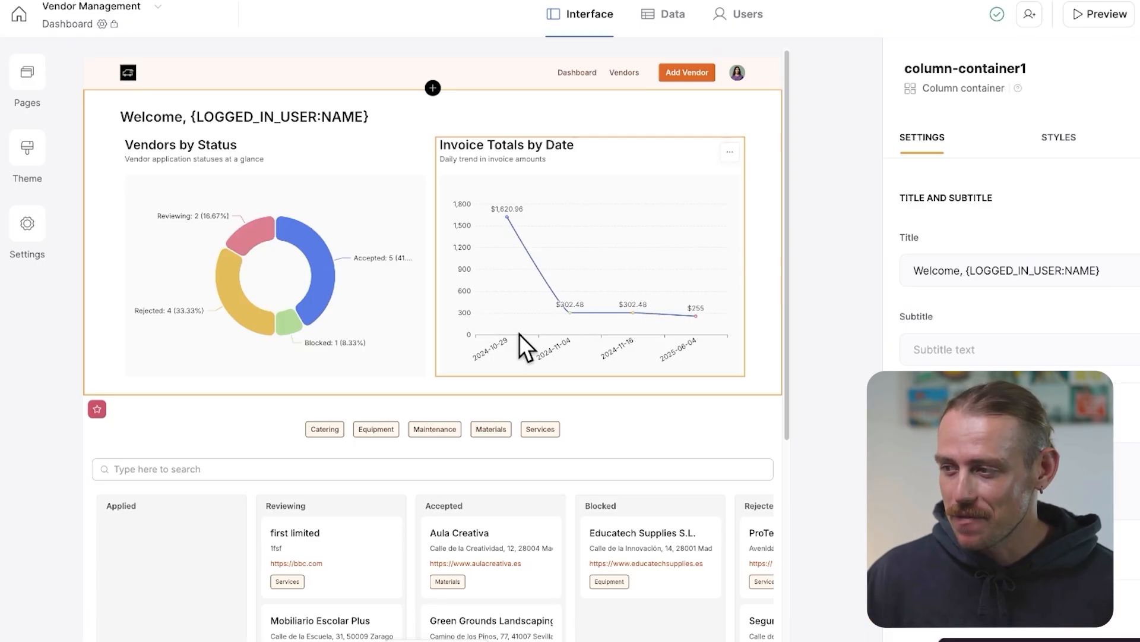
left_click(670, 18)
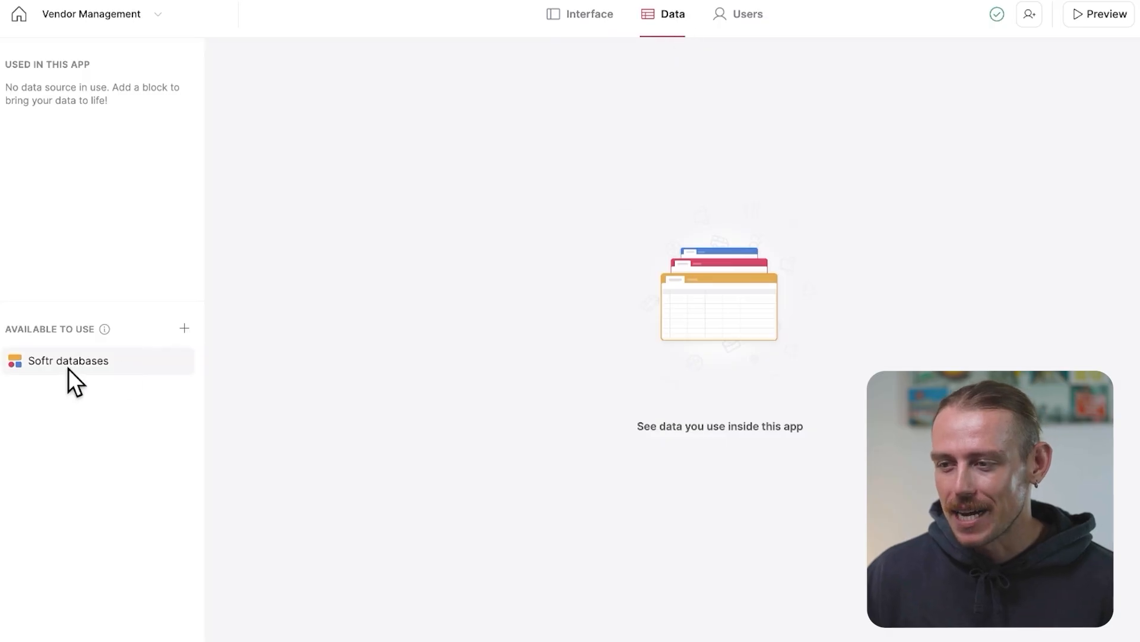
left_click(587, 17)
left_click(27, 74)
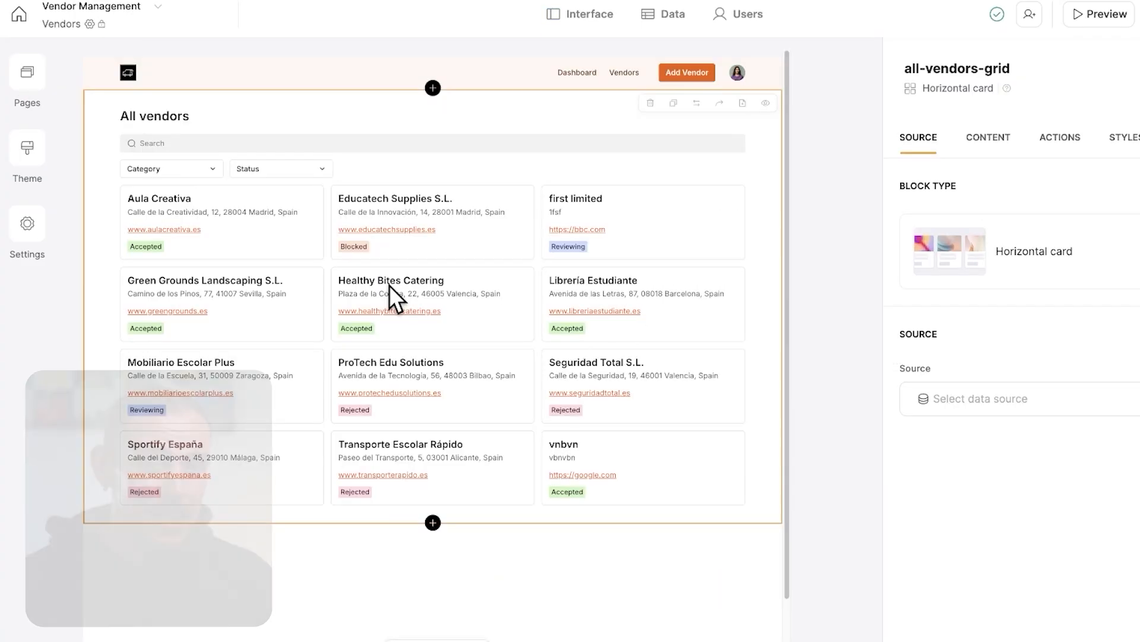
left_click(1054, 399)
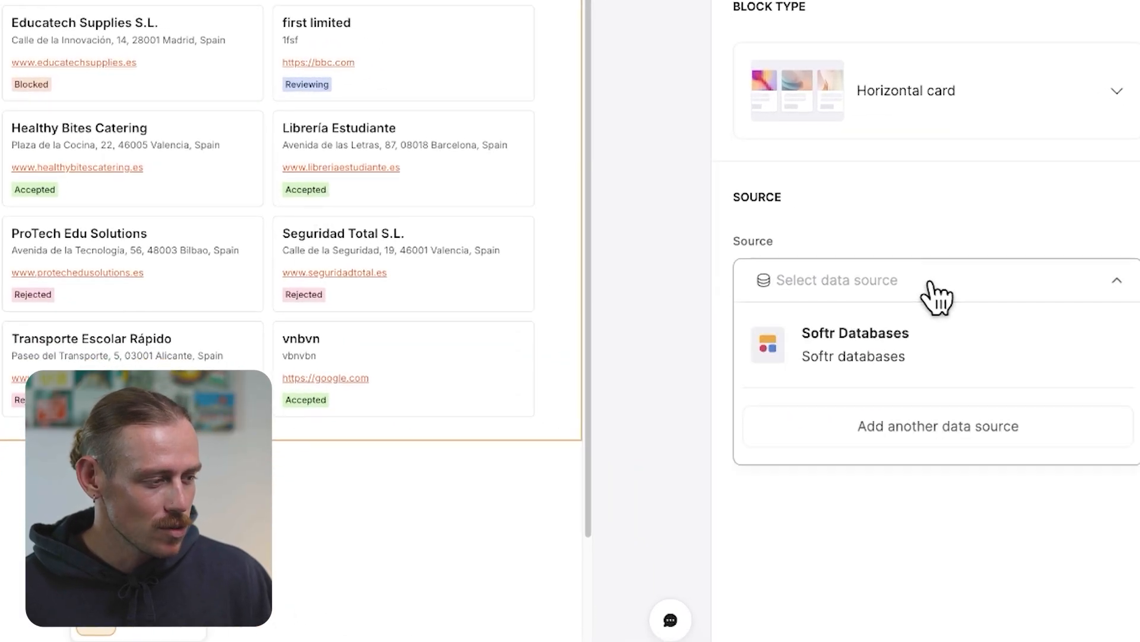
left_click(994, 351)
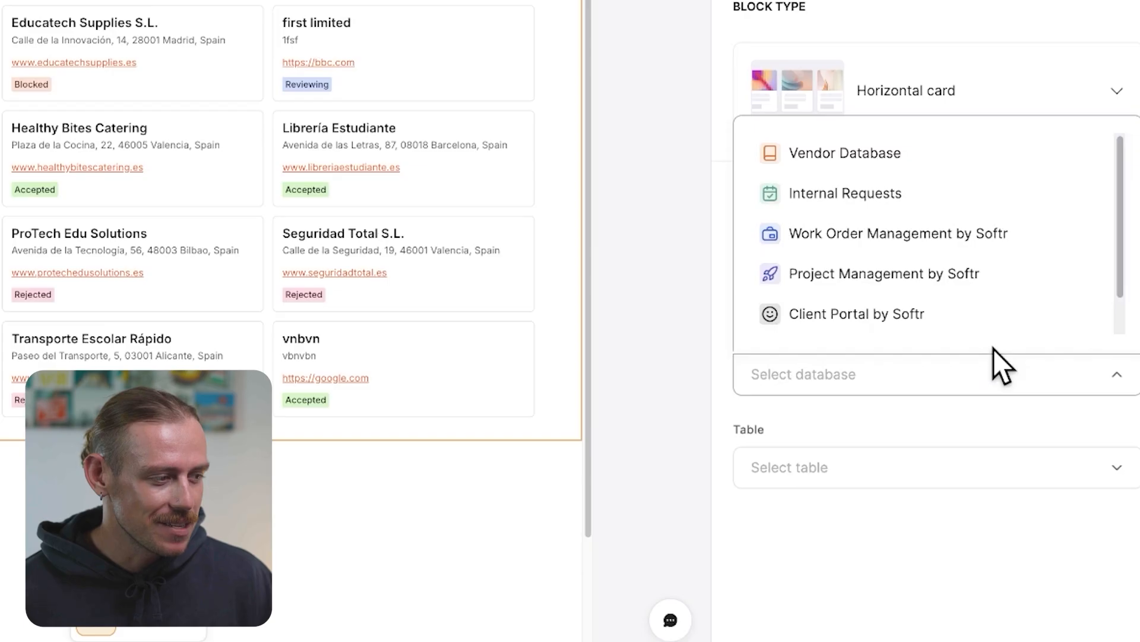
left_click(921, 168)
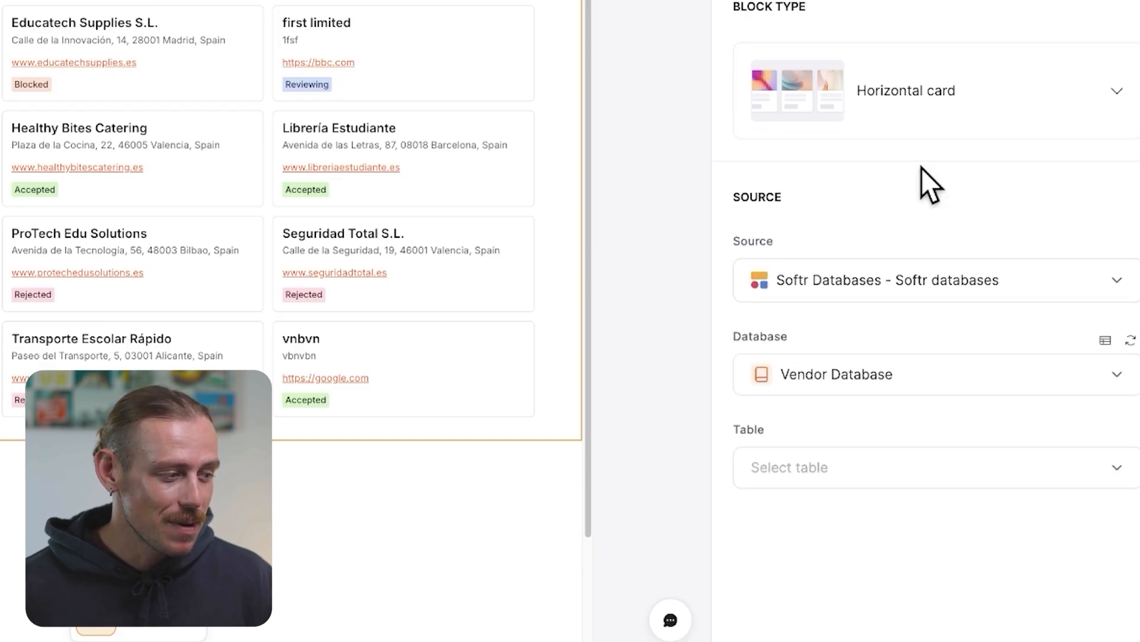
left_click(877, 467)
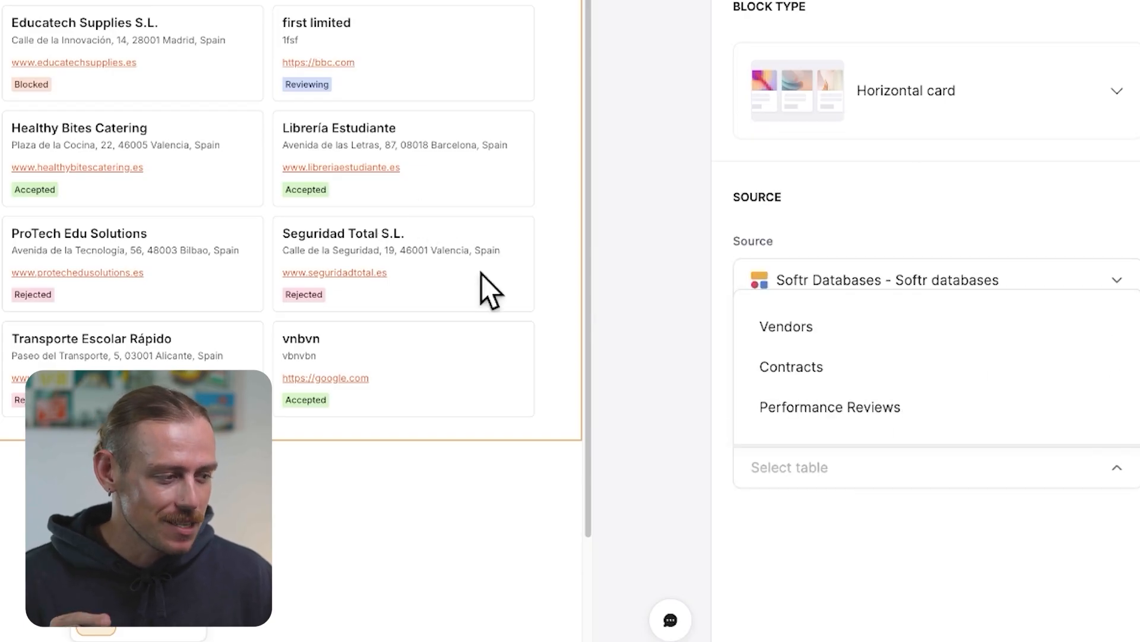
left_click(794, 326)
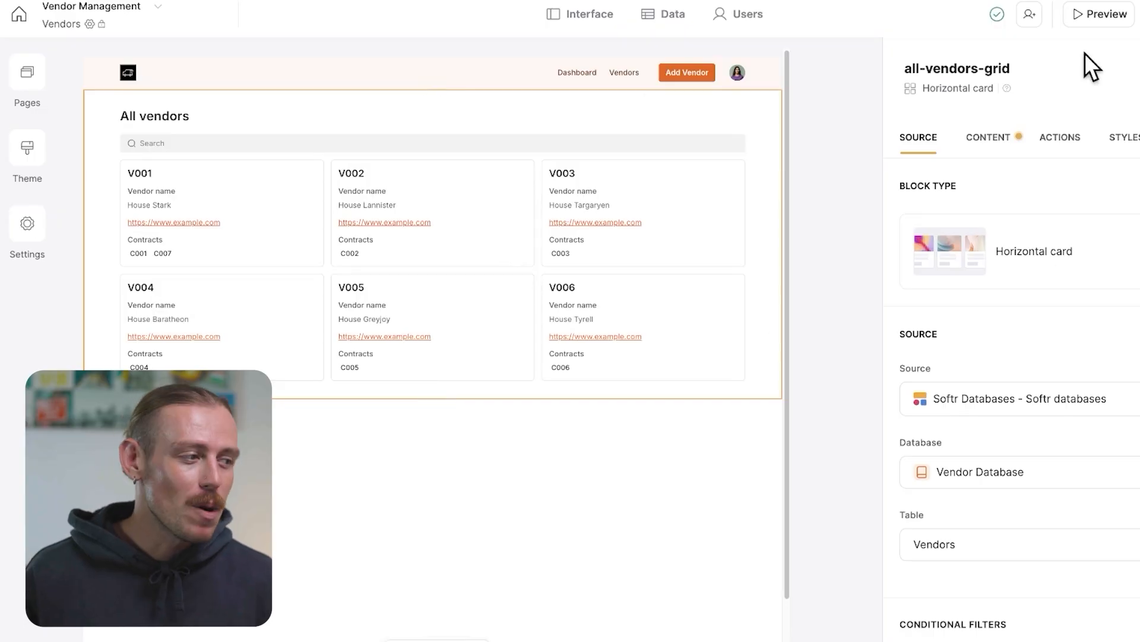
Preview the app's All vendors page
left_click(1102, 20)
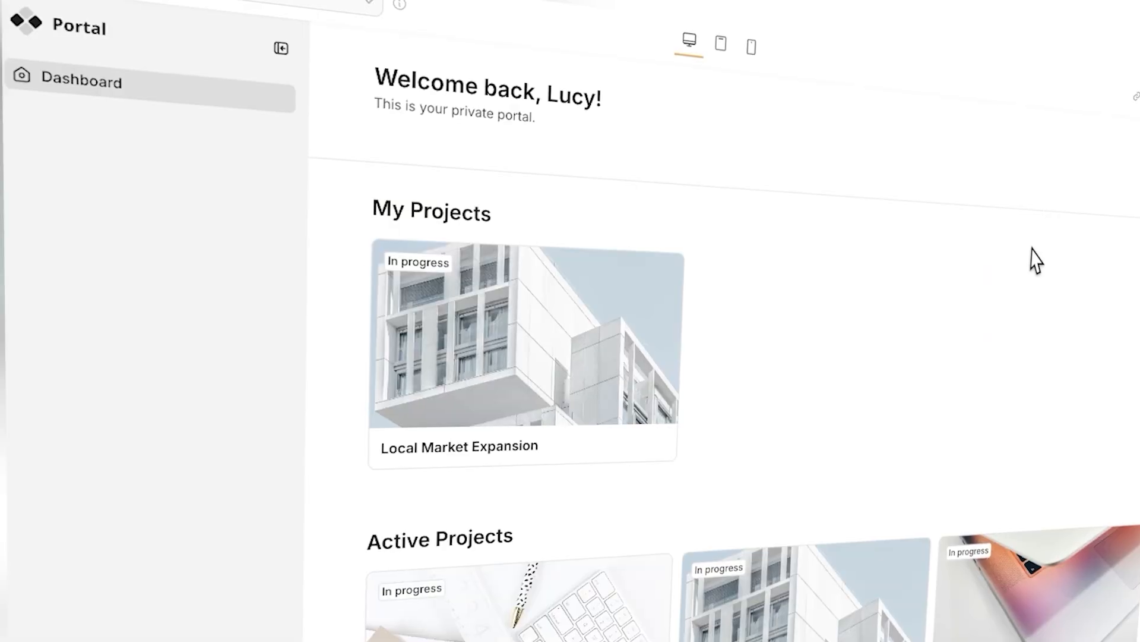
scroll(1014, 280, "down", 3)
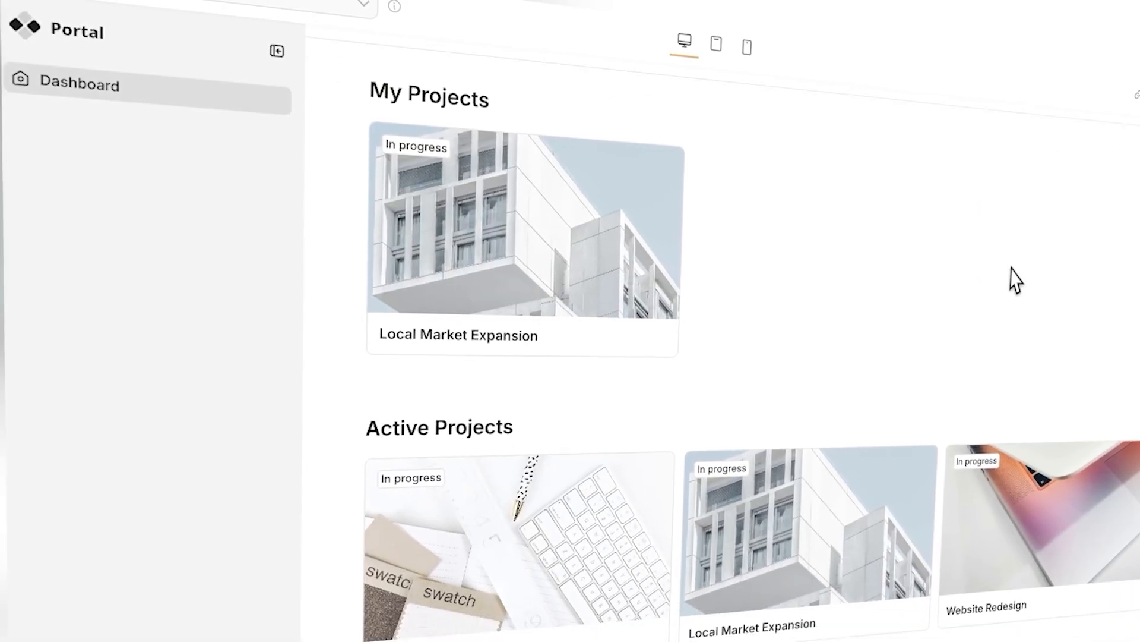
Scroll through the Client Portal dashboard pages
scroll(1013, 279, "down", 3)
scroll(1013, 280, "down", 3)
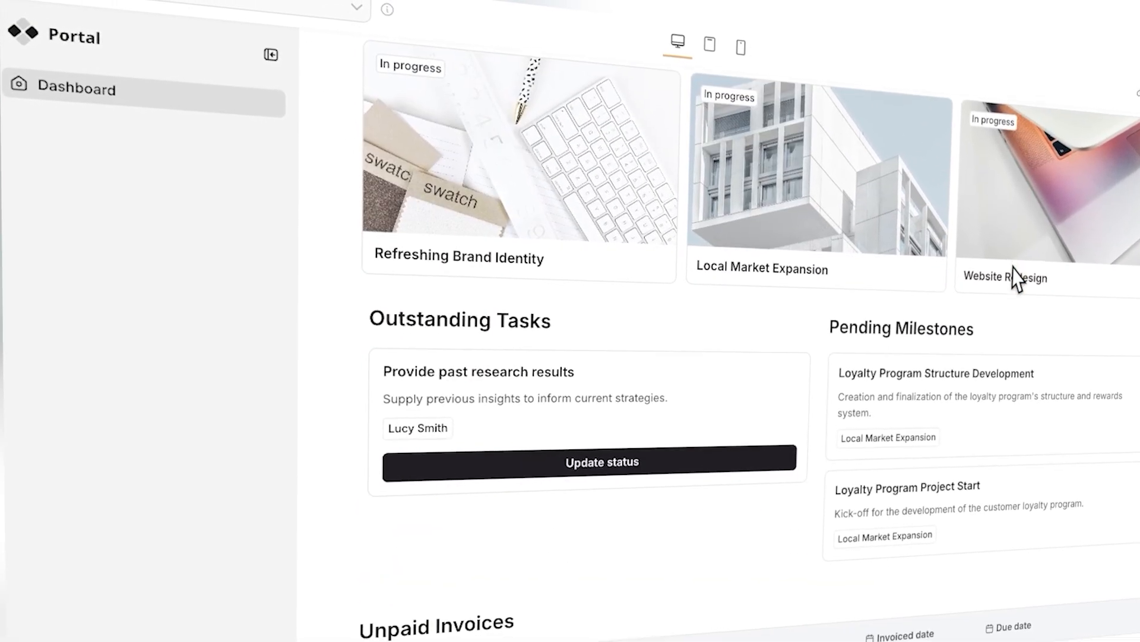
scroll(1017, 279, "down", 5)
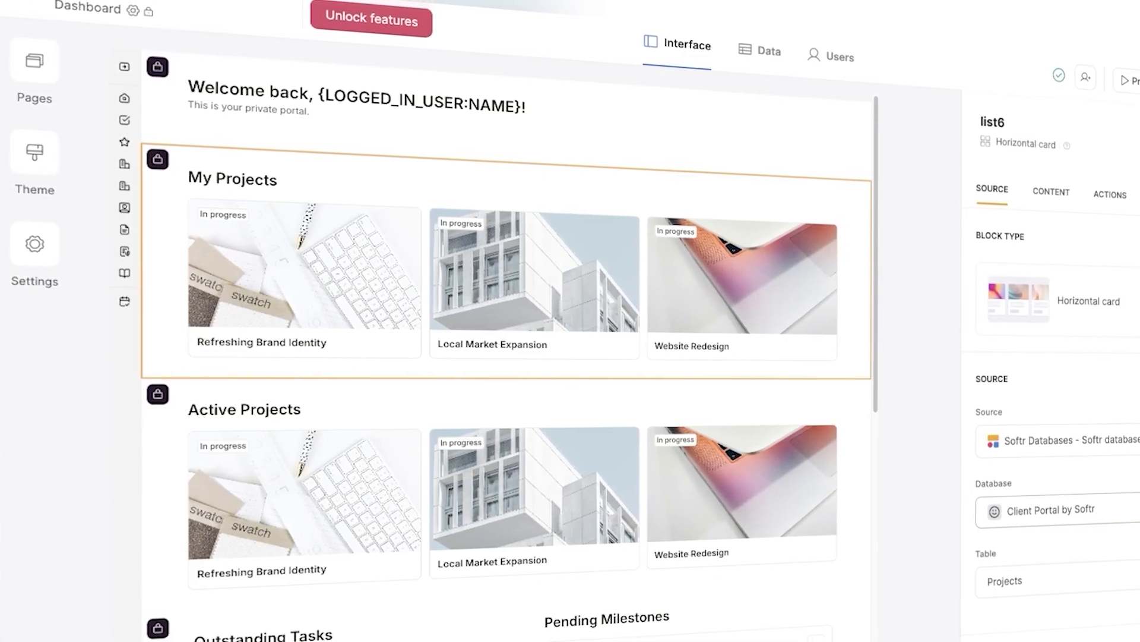
Open the Client Portal's data, browse the Client Portal by Softr tables and open the new-table options
left_click(1051, 510)
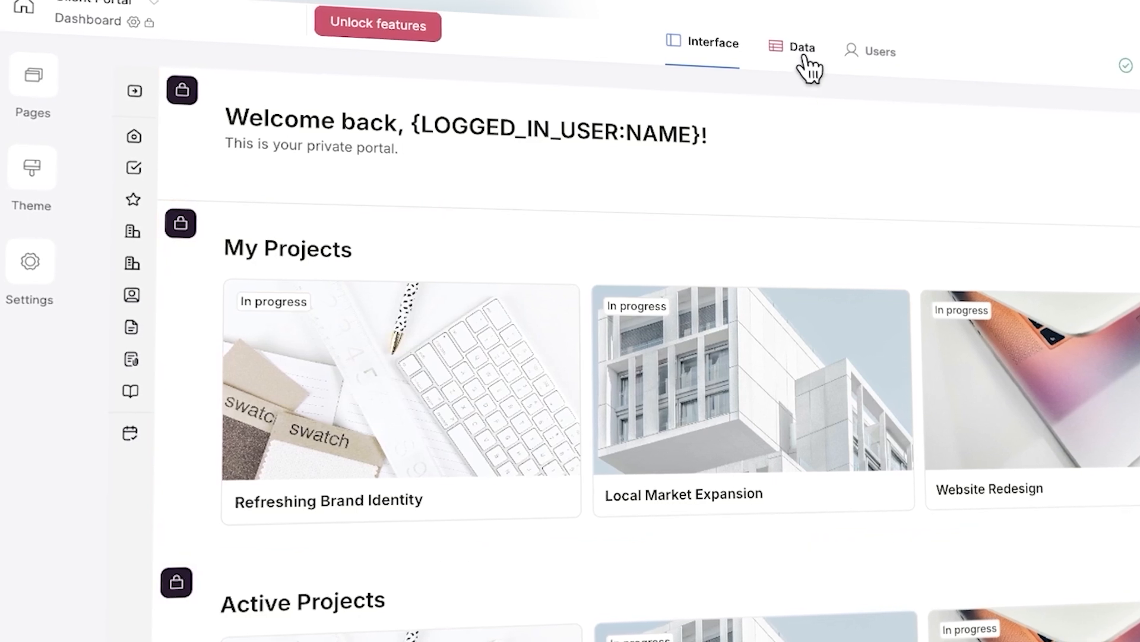
left_click(803, 54)
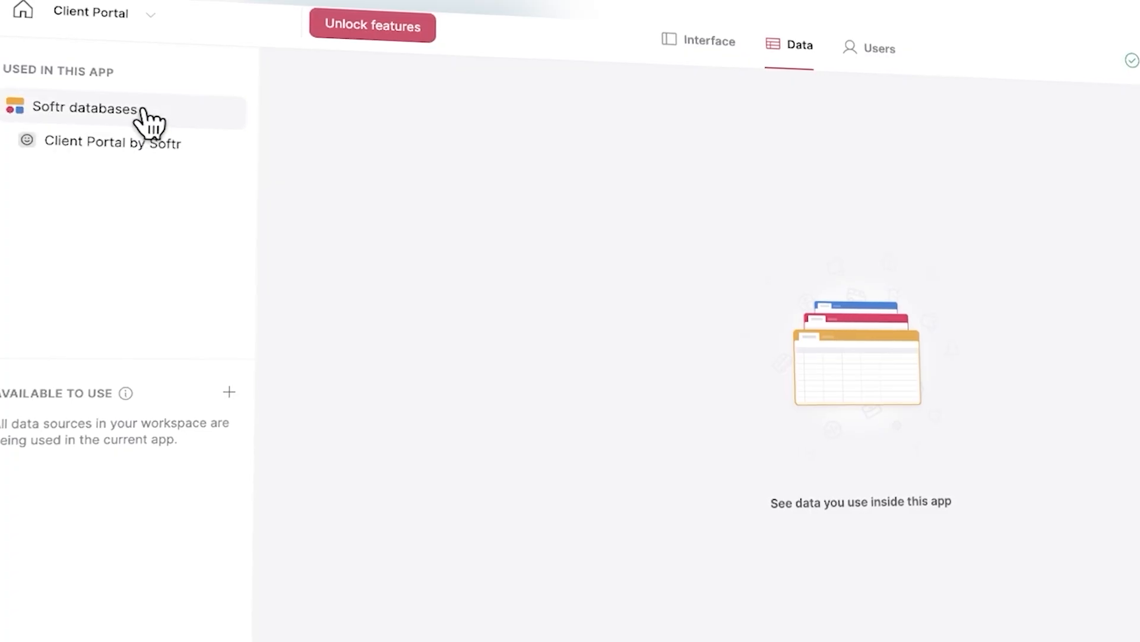
left_click(112, 142)
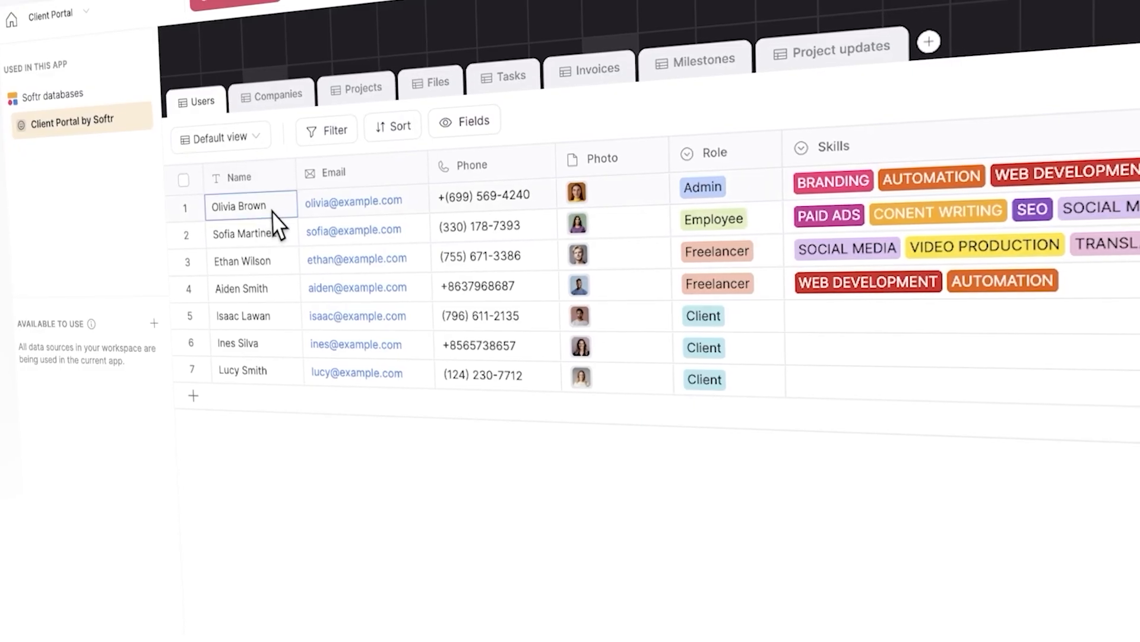
left_click(291, 100)
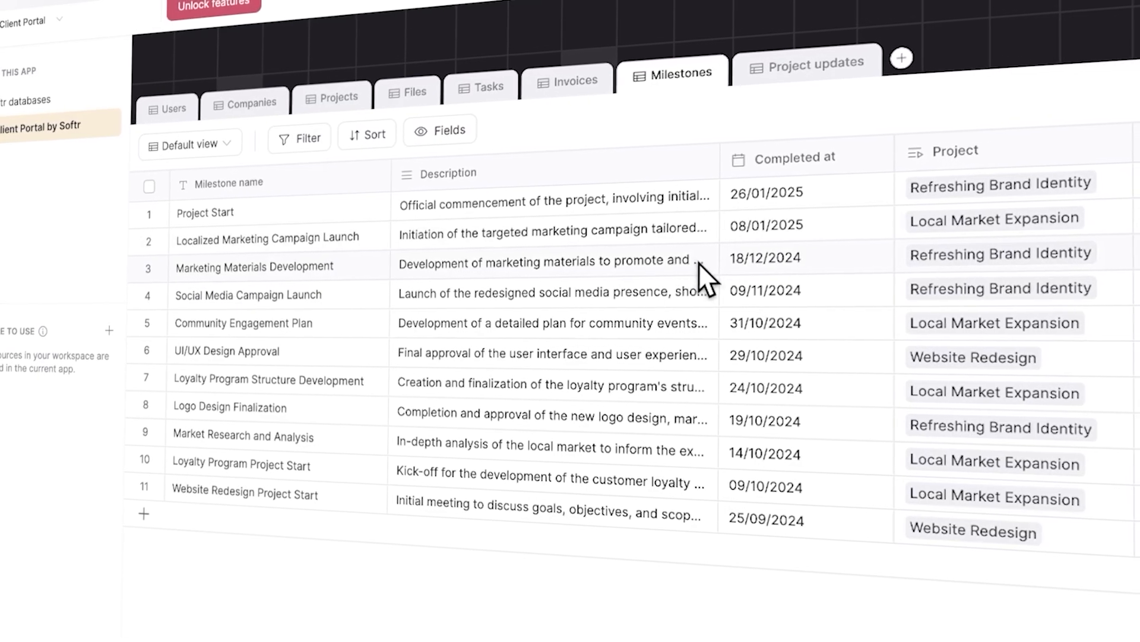
left_click(897, 61)
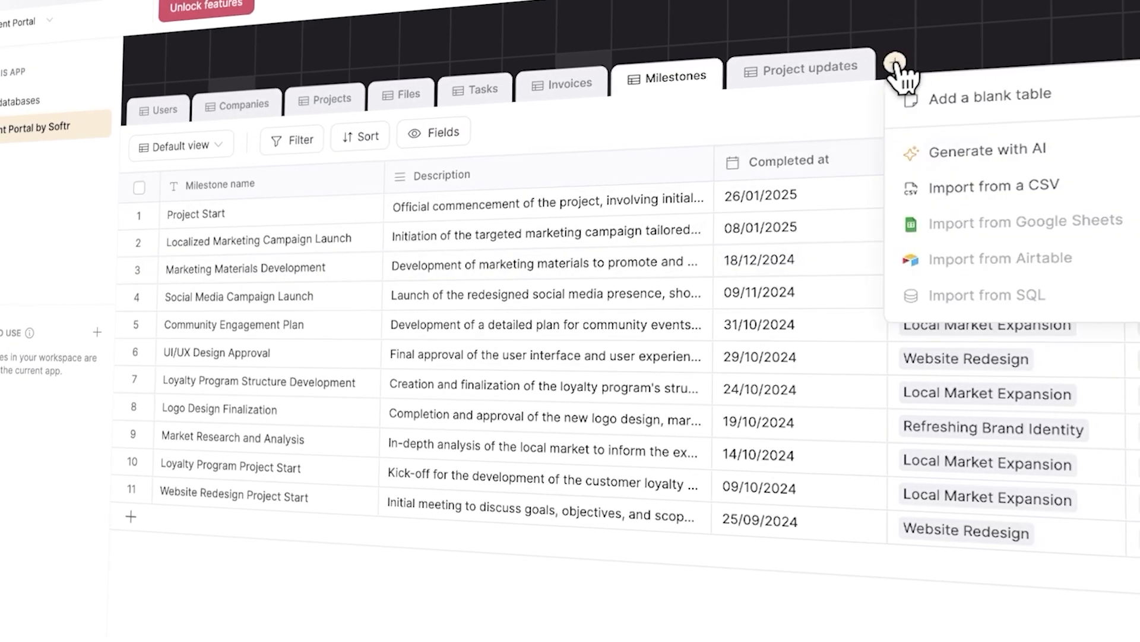
Browse the Client Portal's Companies, Projects, Files and Tasks tables
left_click(1111, 153)
left_click(621, 404)
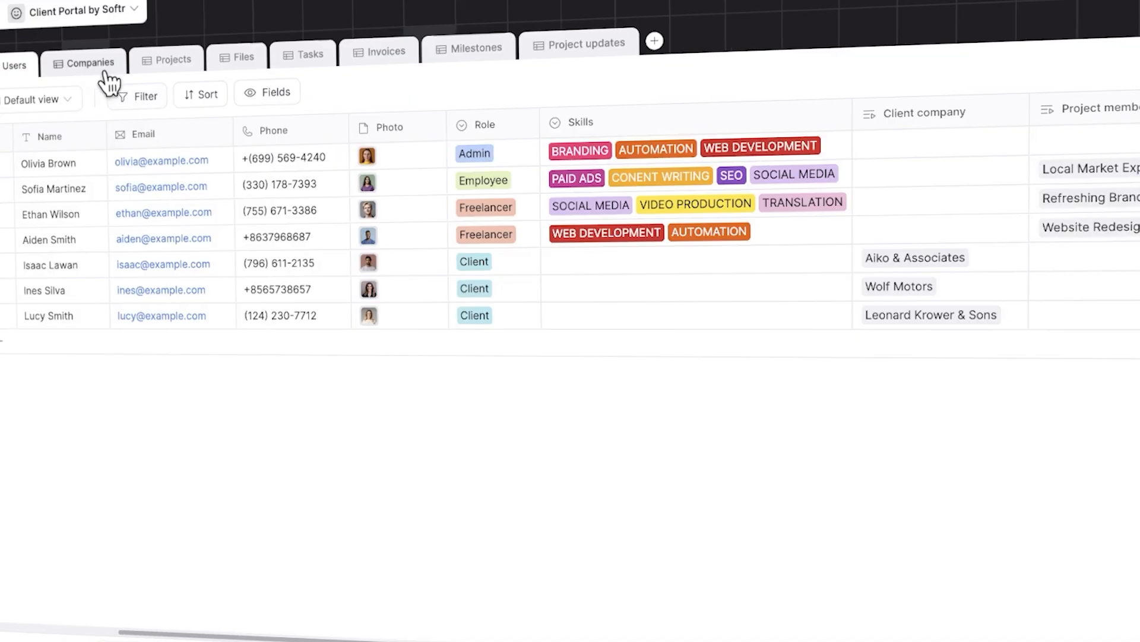
left_click(98, 72)
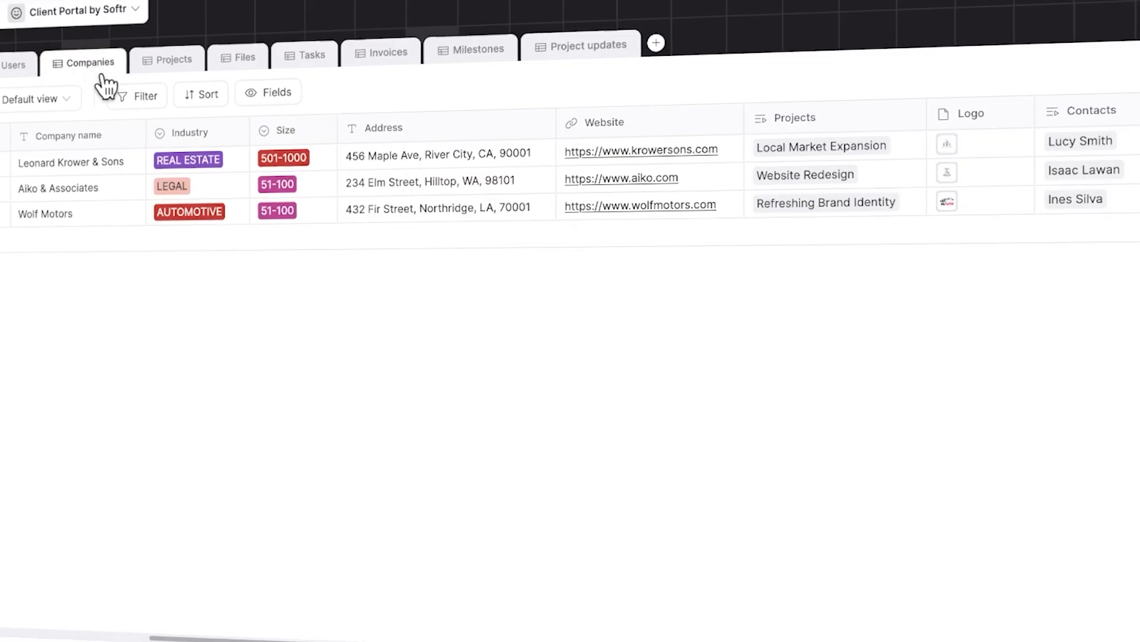
left_click(176, 65)
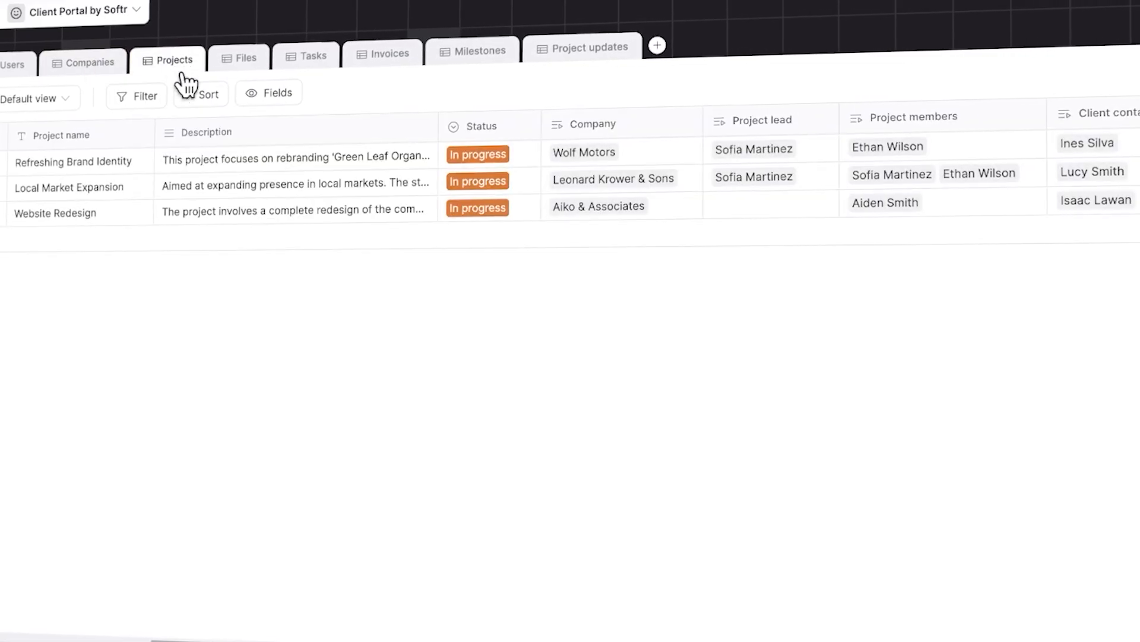
left_click(252, 66)
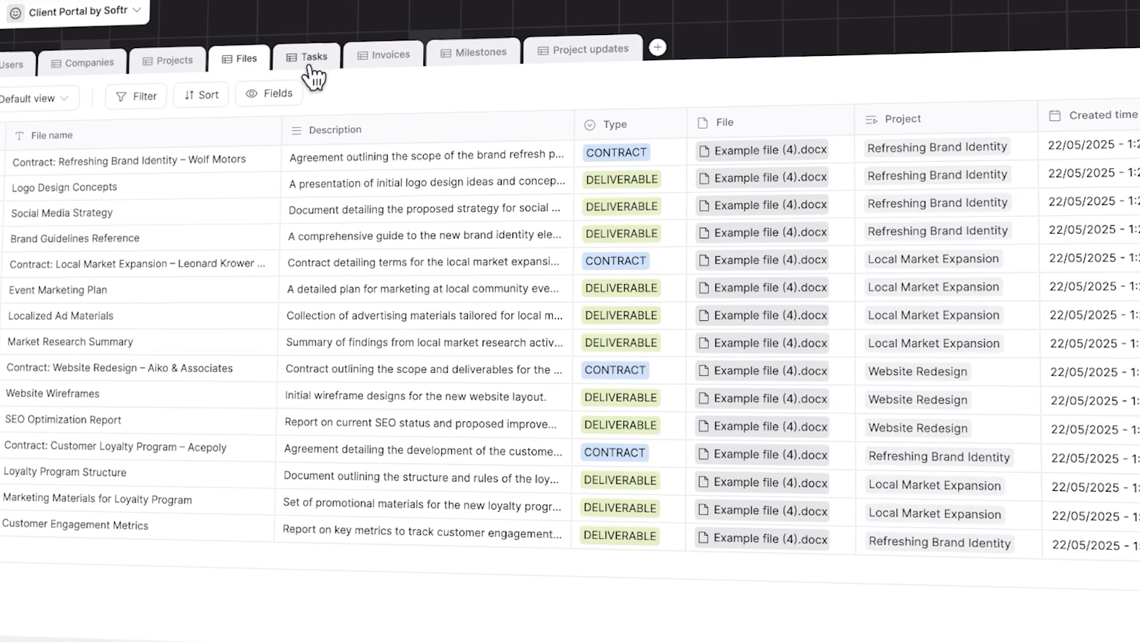
left_click(318, 65)
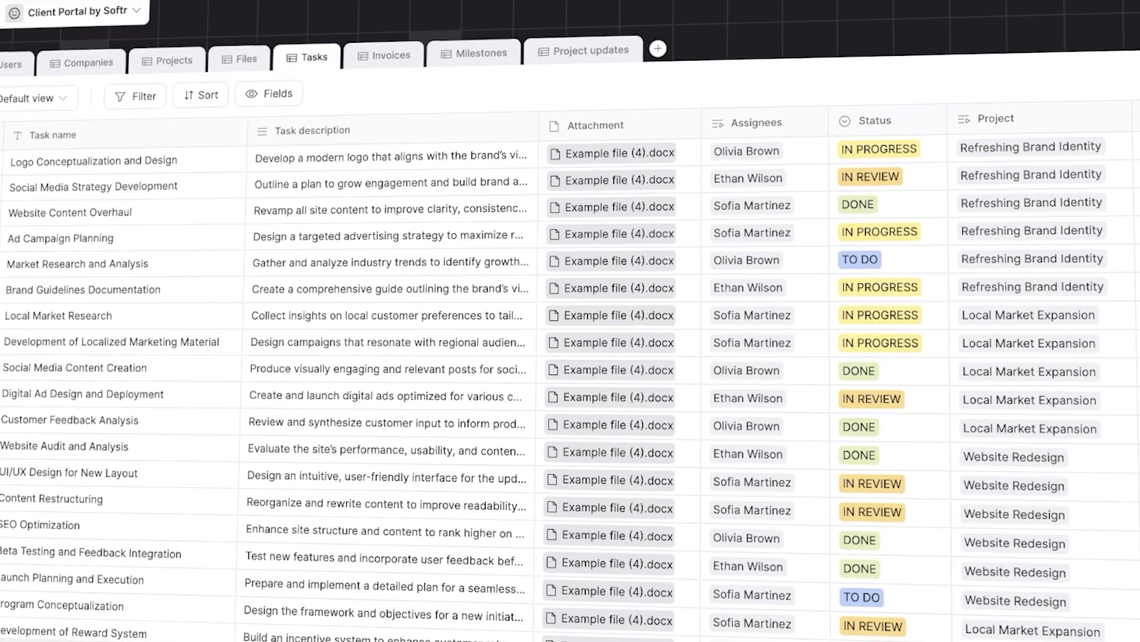
left_click(138, 11)
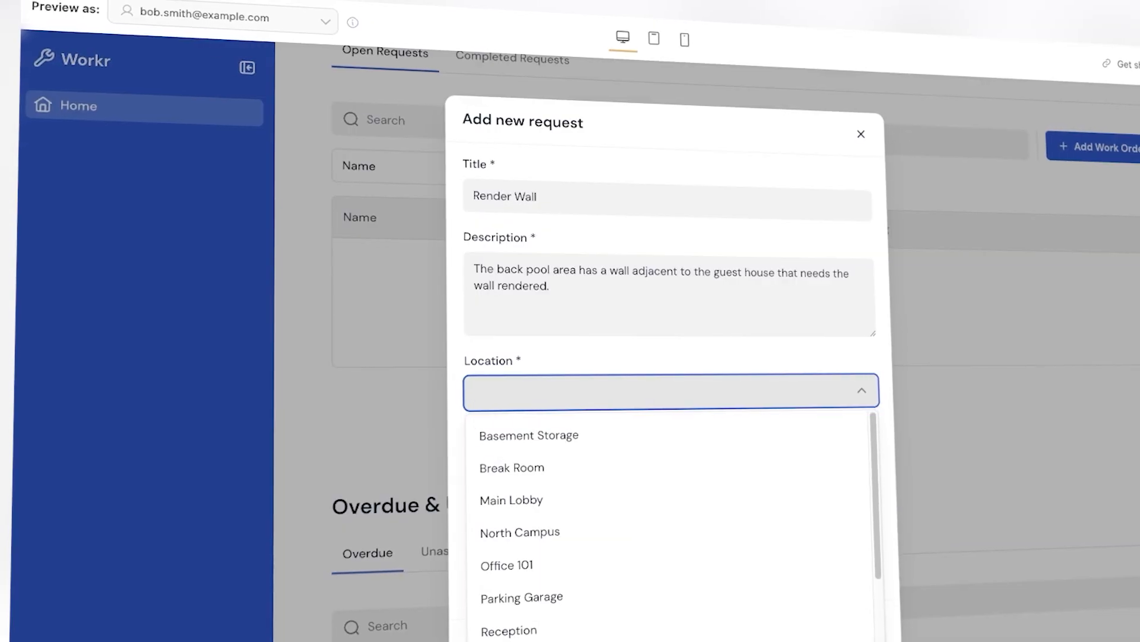
Pick Rooftop as the location in the Add new request form of the Workr app preview
scroll(708, 477, "down", 2)
scroll(716, 480, "down", 1)
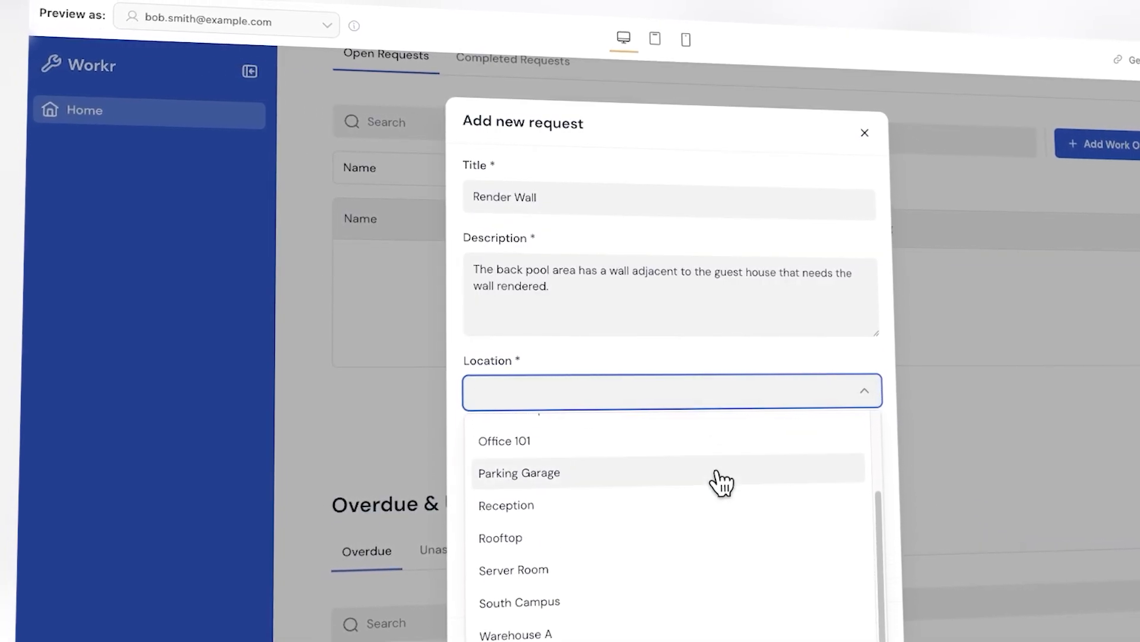
left_click(586, 539)
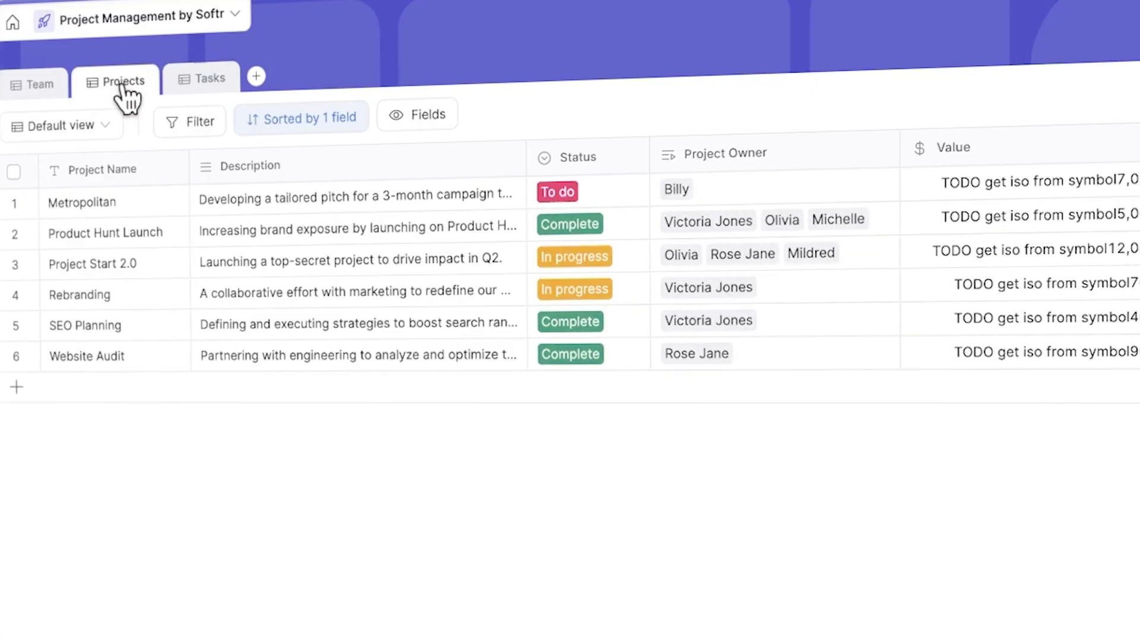
Open the field visibility list of the Project Management Projects table
left_click(423, 131)
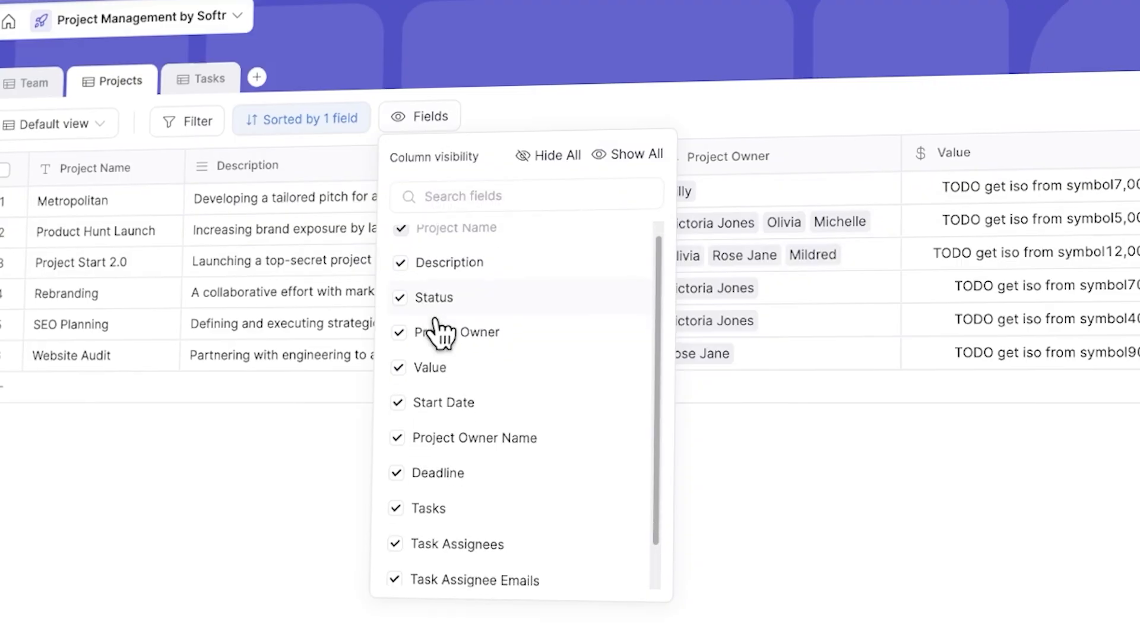